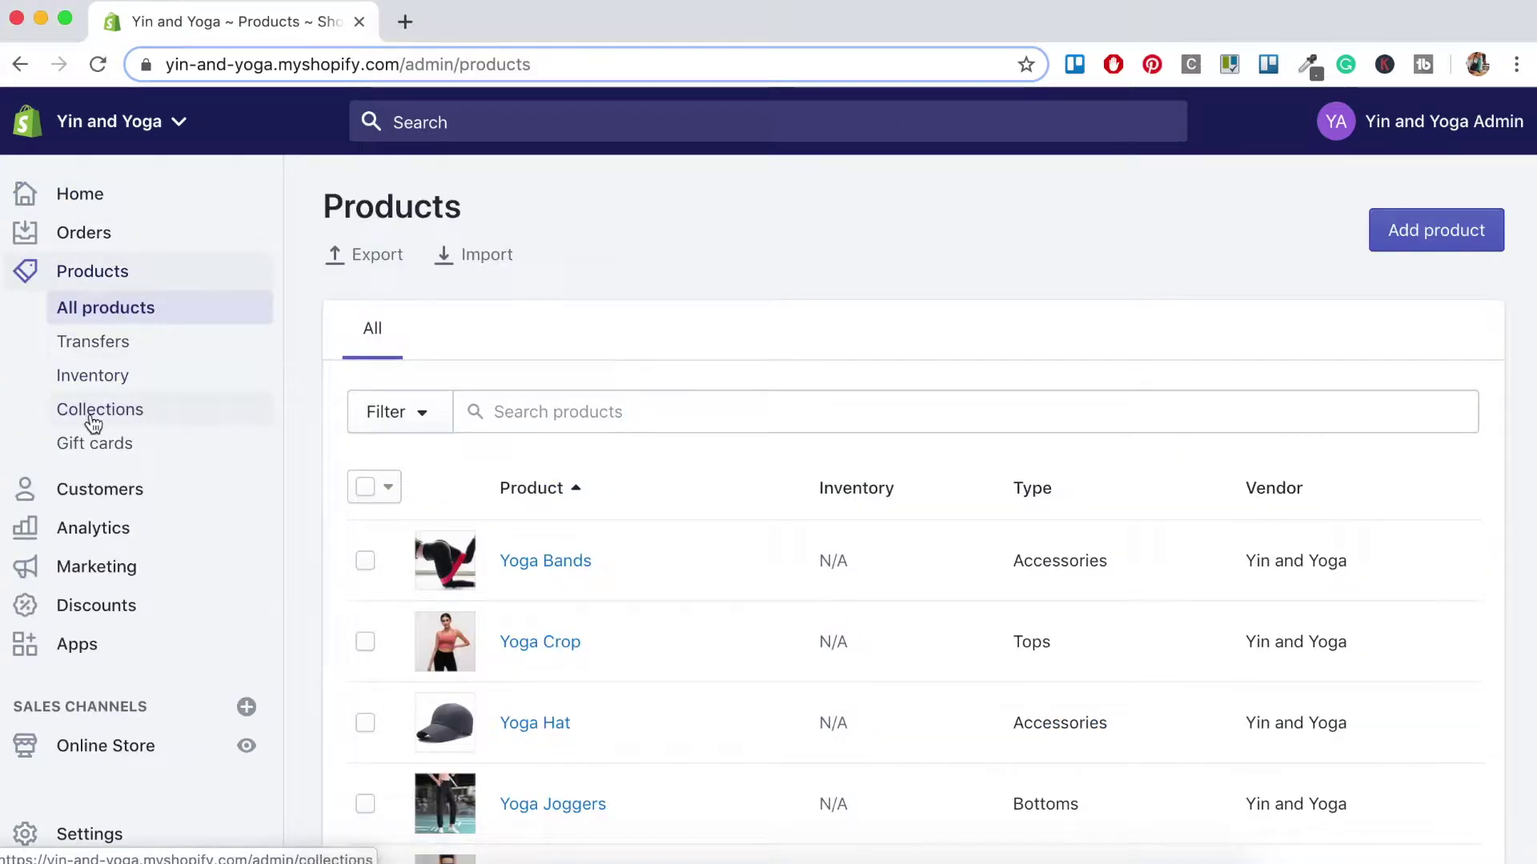
Open the Collections list under Products, showing only the Home page collection
click(92, 412)
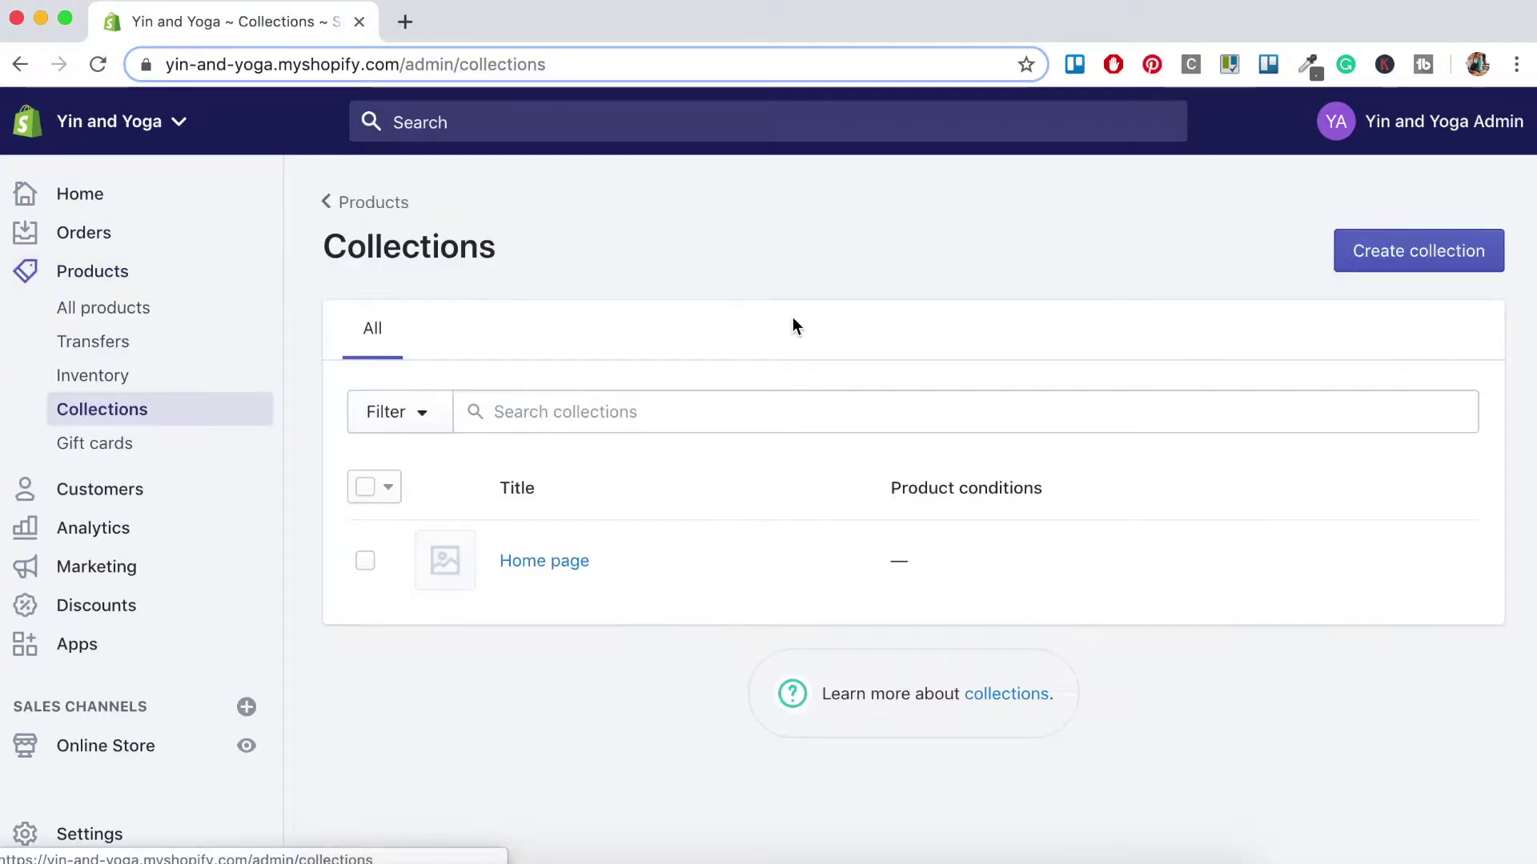
Start a new collection with the collection type set to Manual
click(1351, 277)
scroll(996, 404, down, 5)
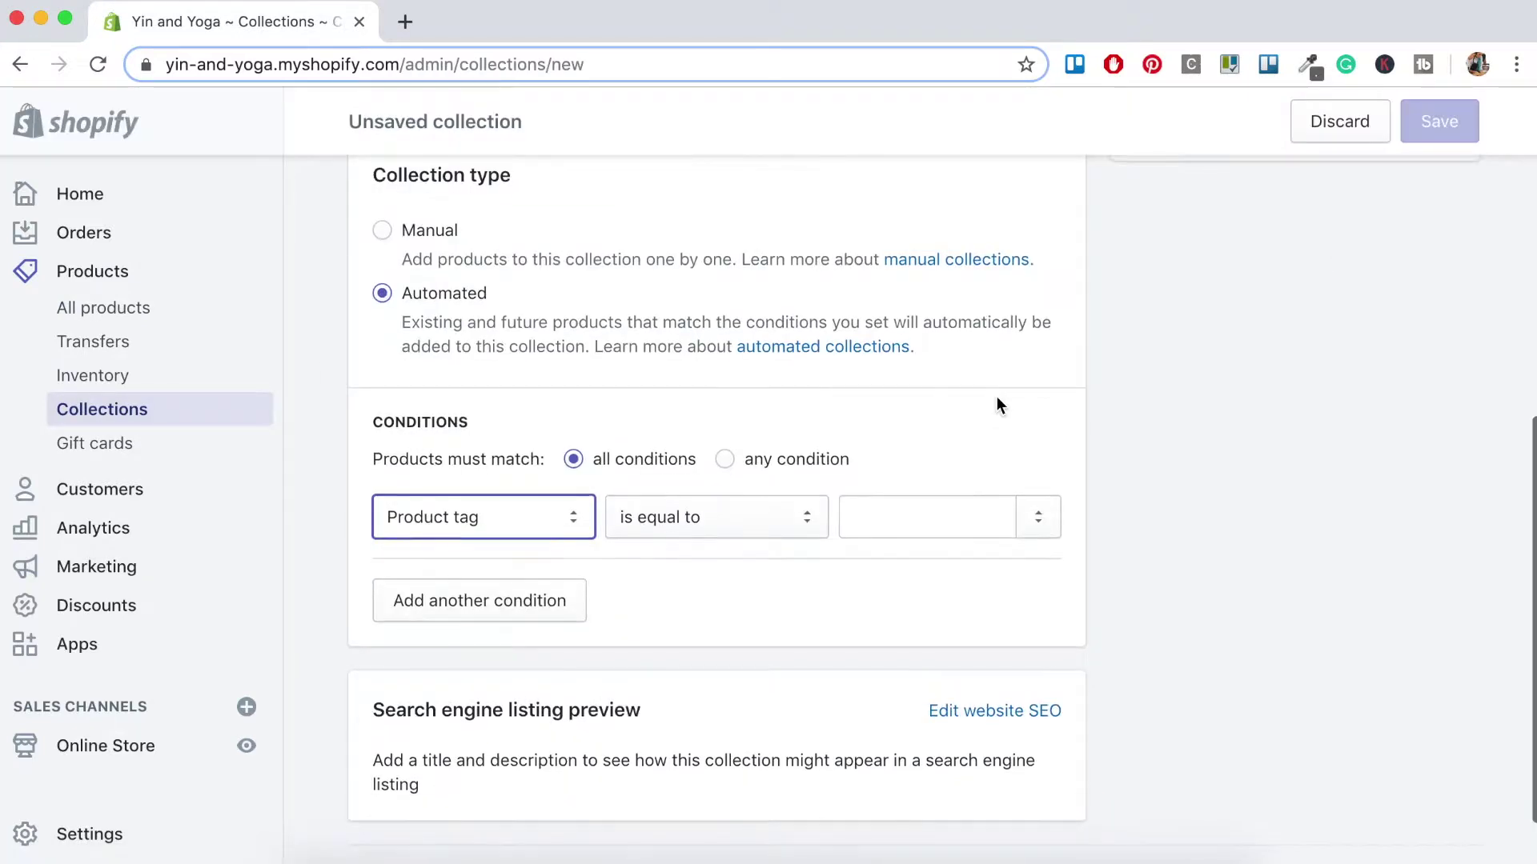
scroll(996, 404, up, 1)
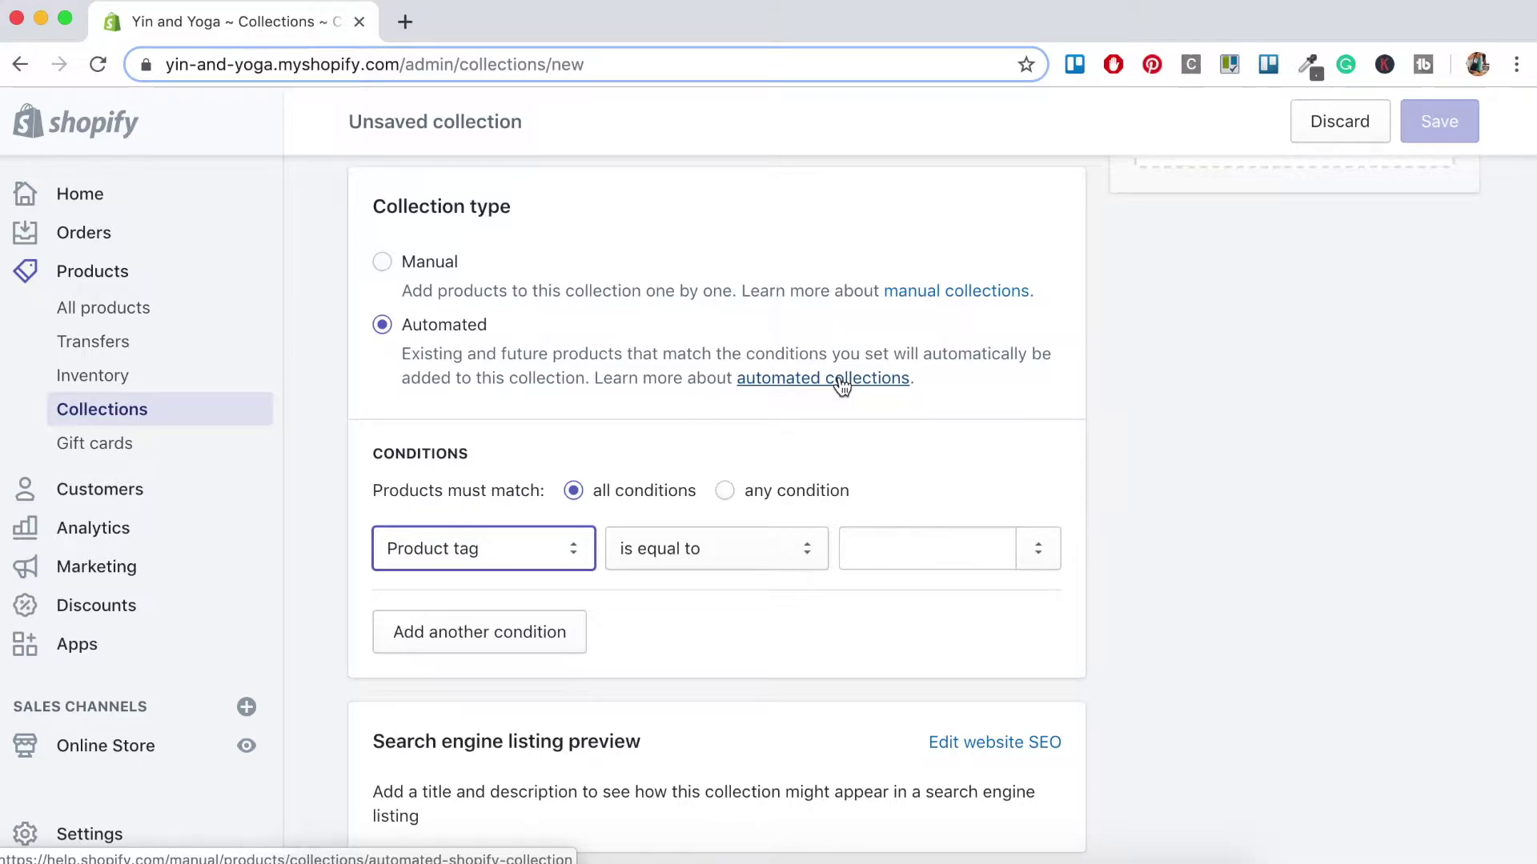
click(429, 264)
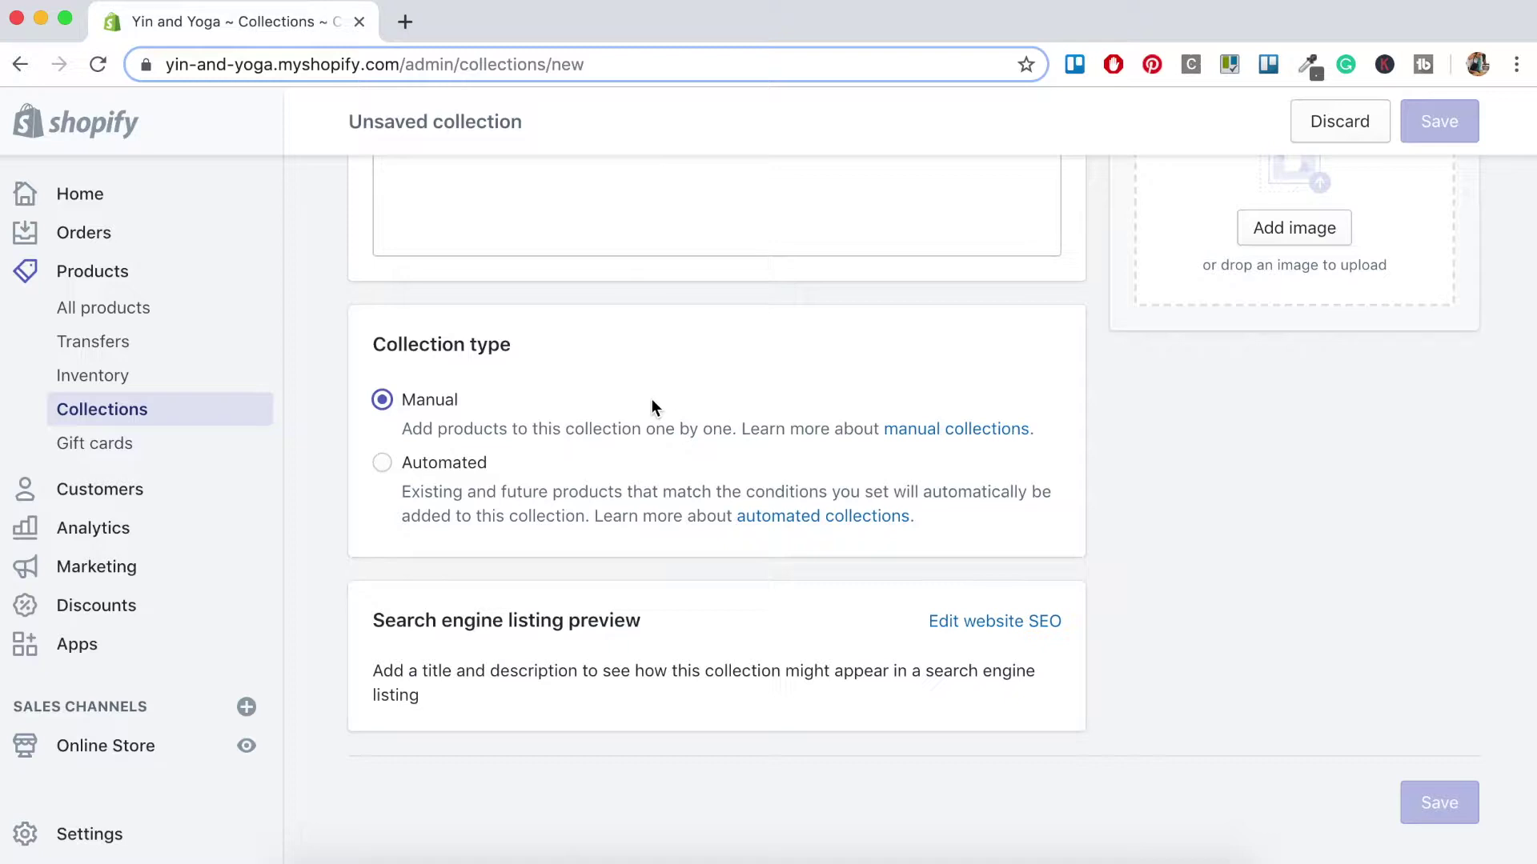
scroll(651, 398, up, 6)
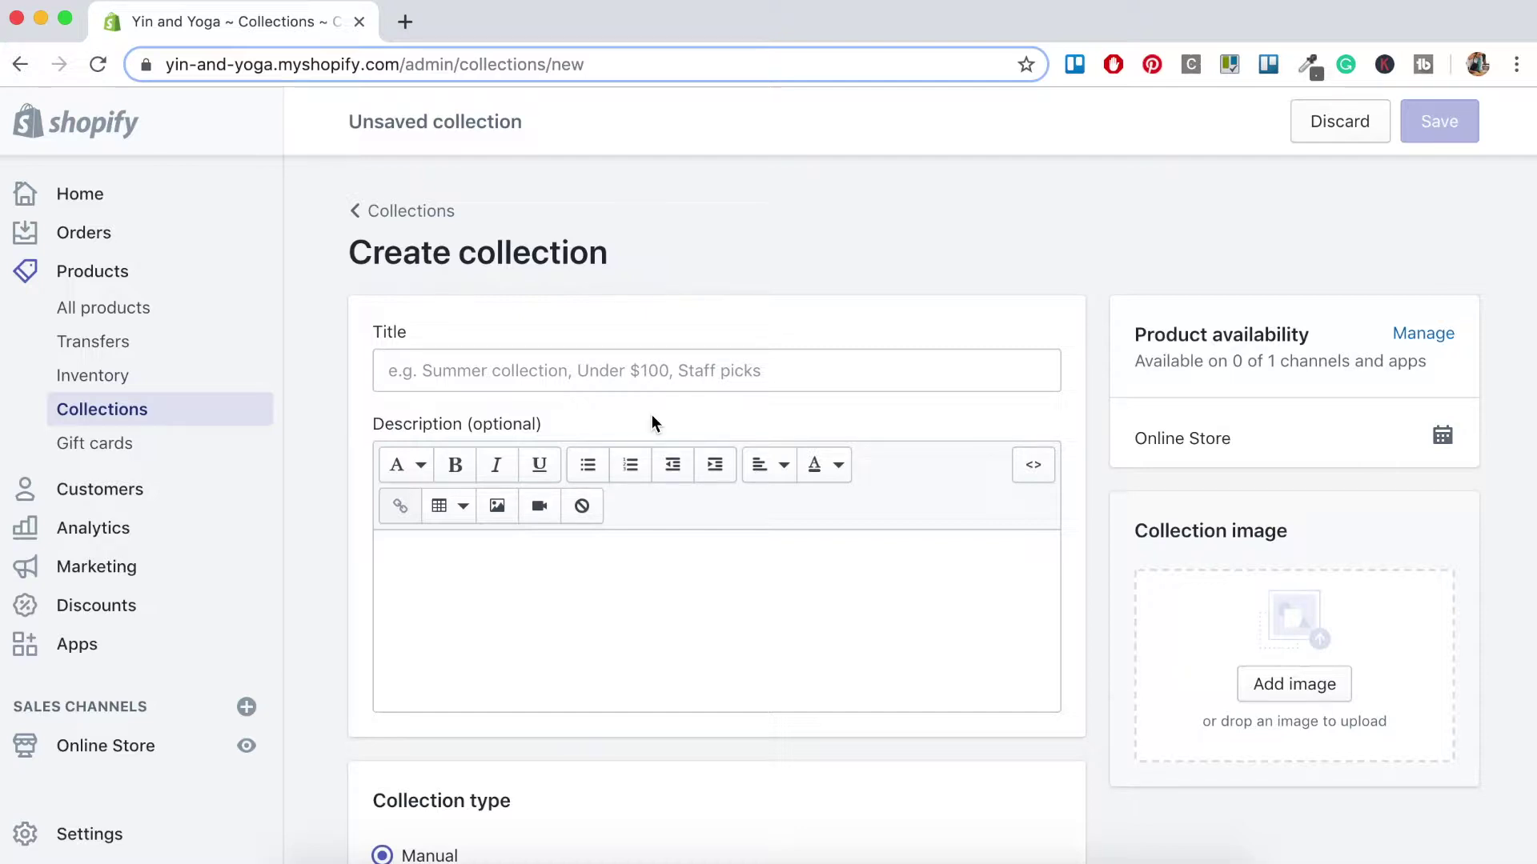
Save a 'Tops' collection described as 'All the tees, crops and long sleeves you'll need for your yoga workout.'
click(483, 370)
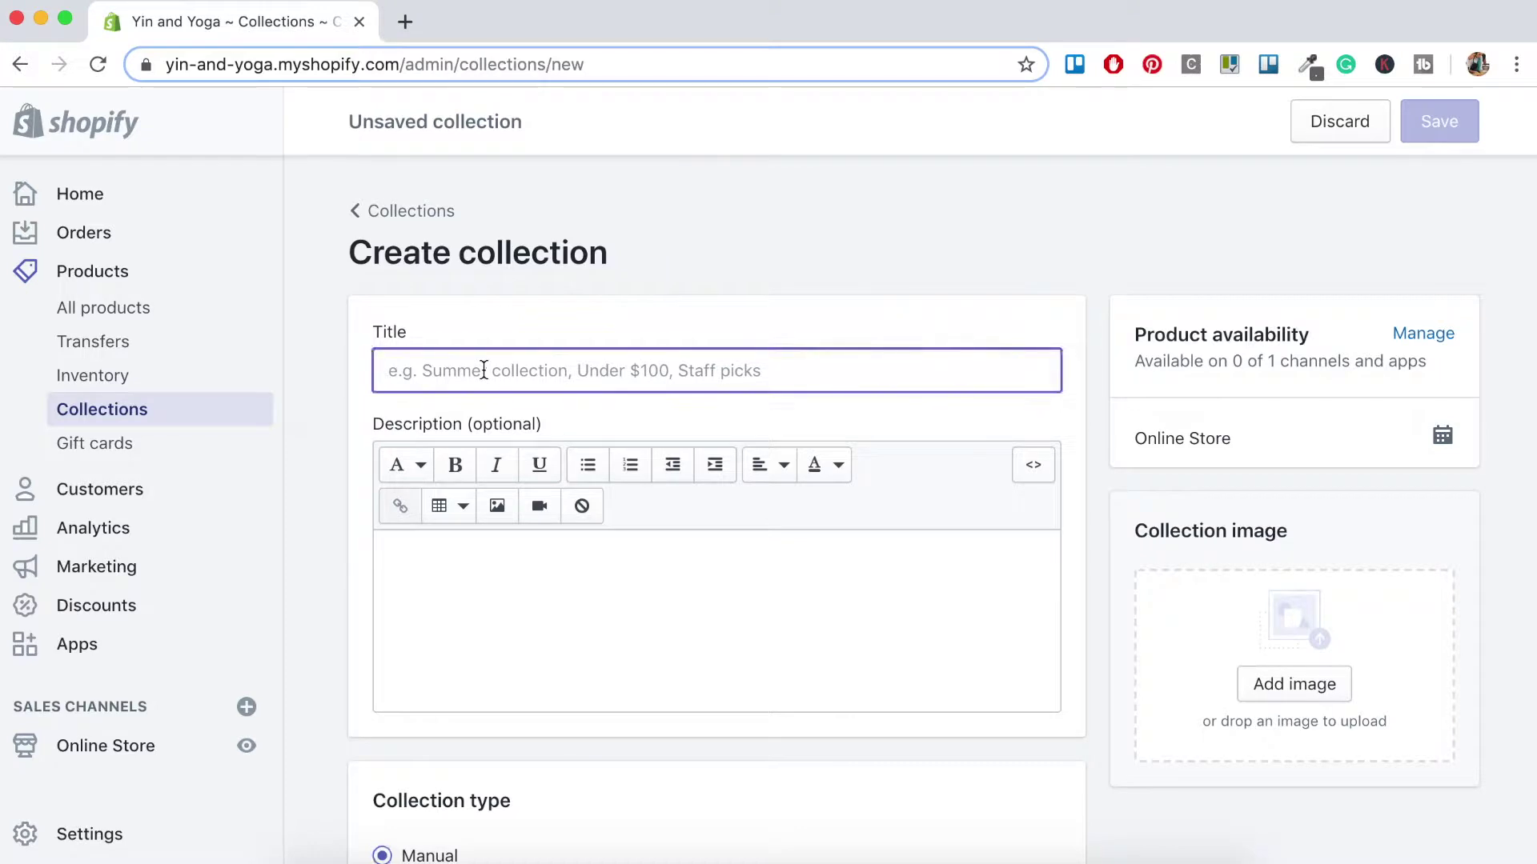
text(Tops)
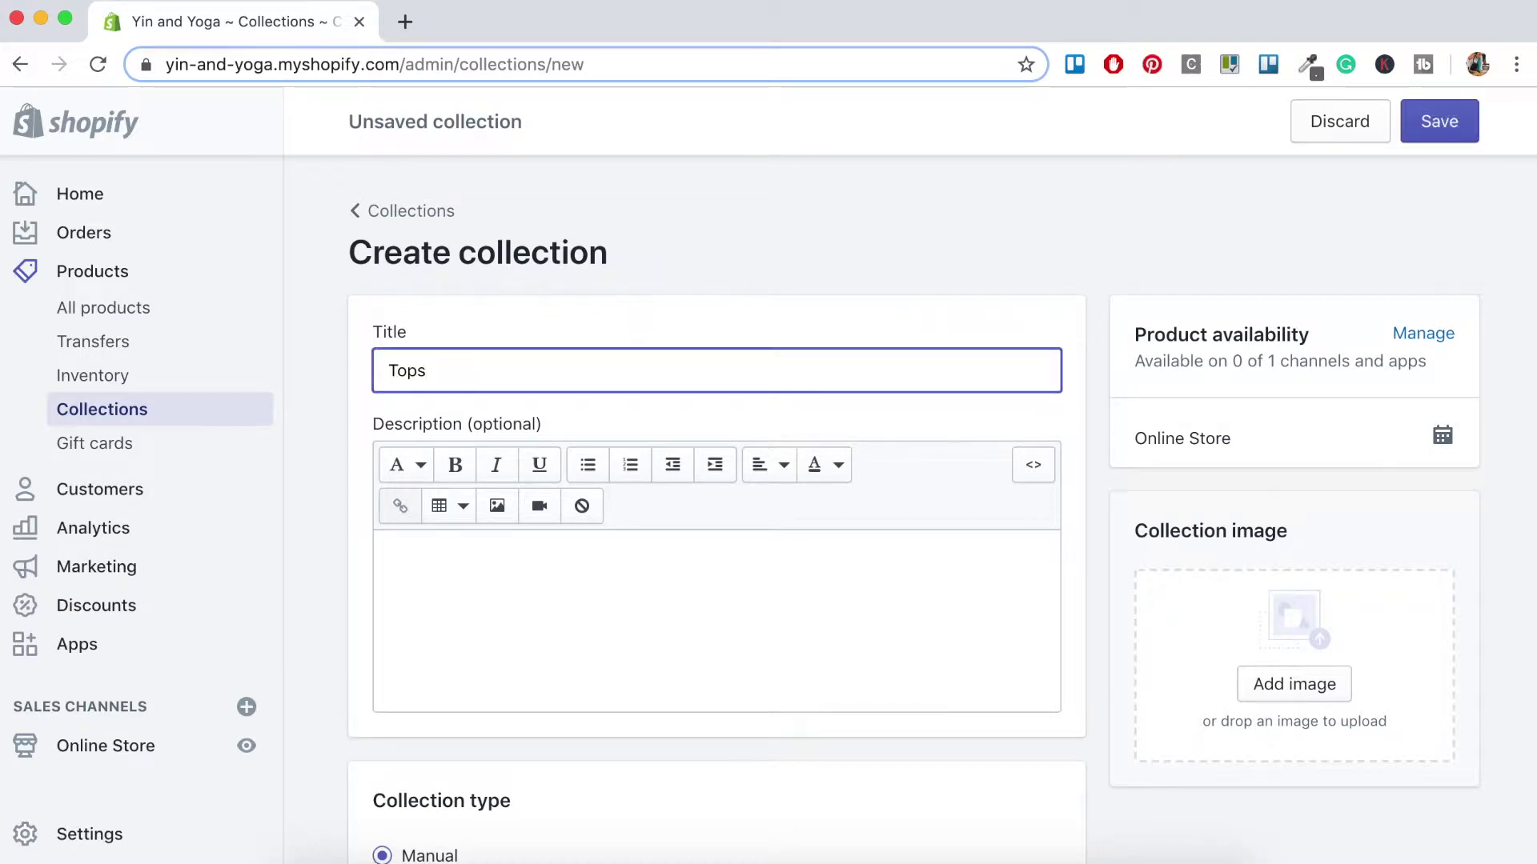
click(453, 573)
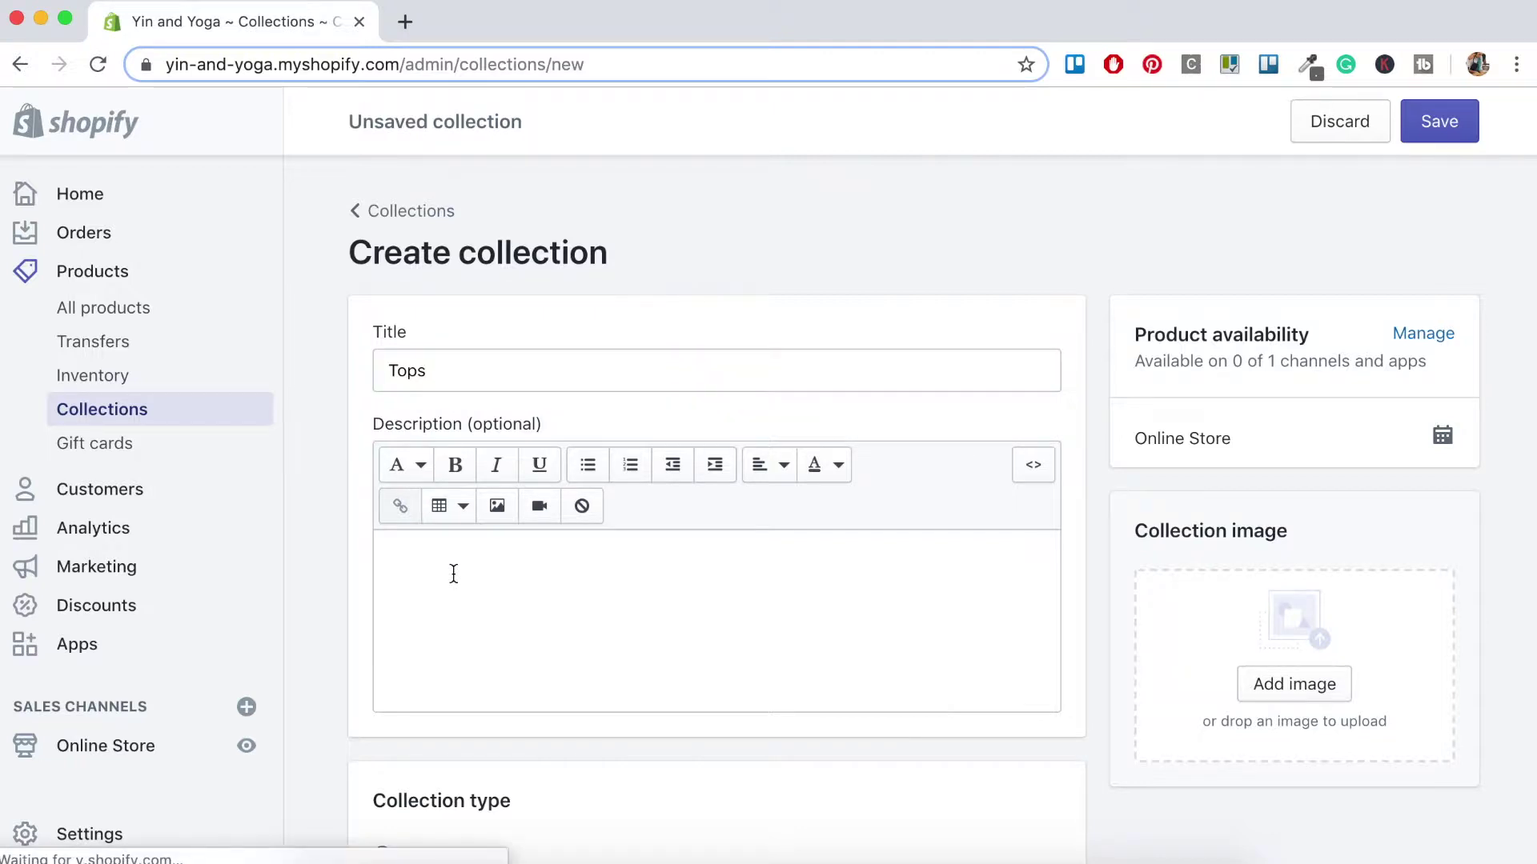
text(All the tees, crops and long sleev)
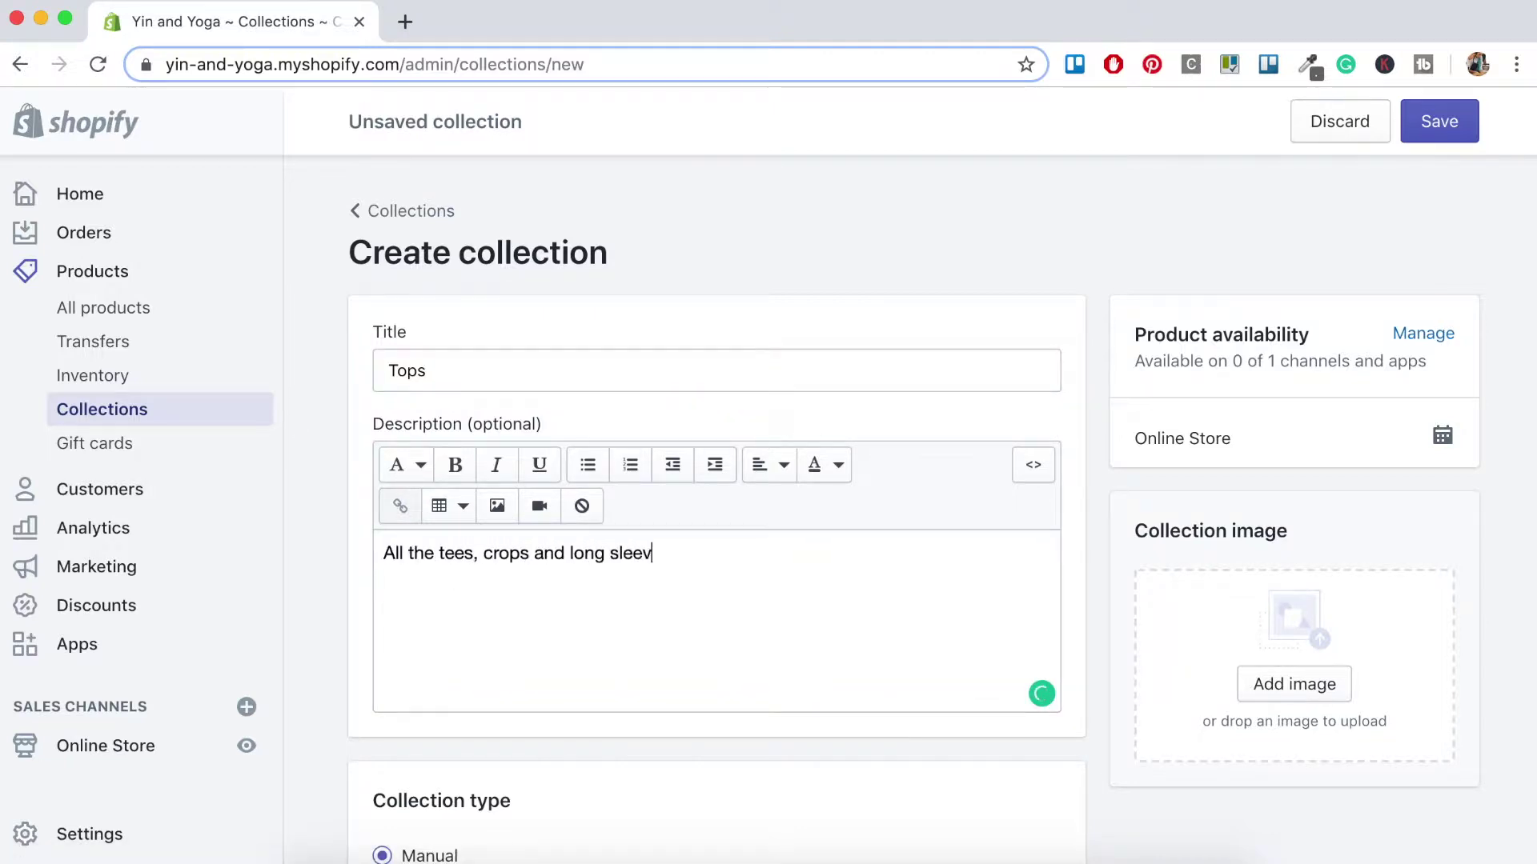
text(es you'll need for your yoga workout.)
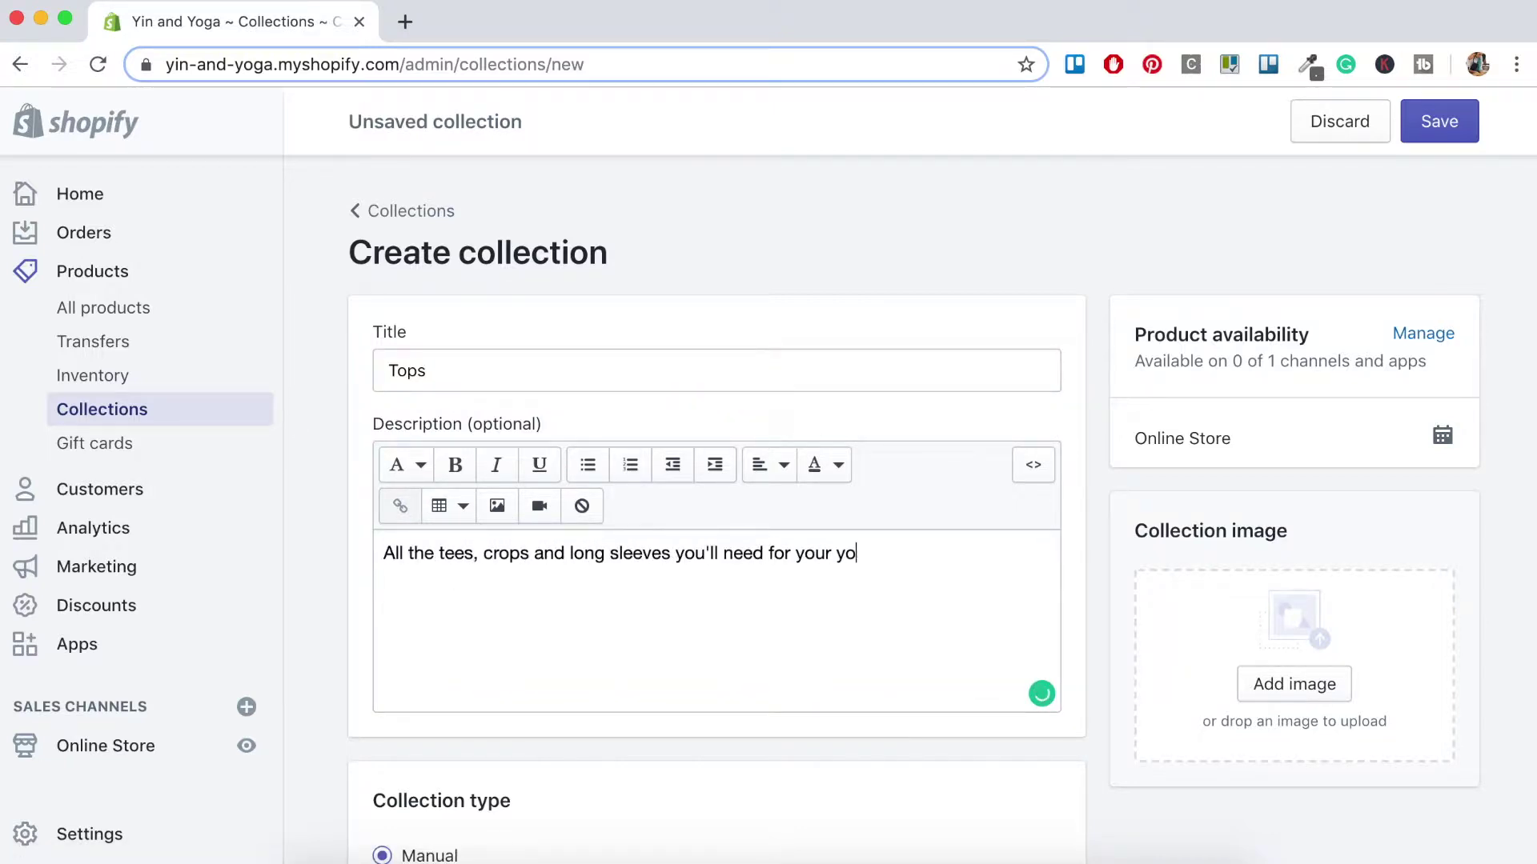
scroll(1260, 645, down, 2)
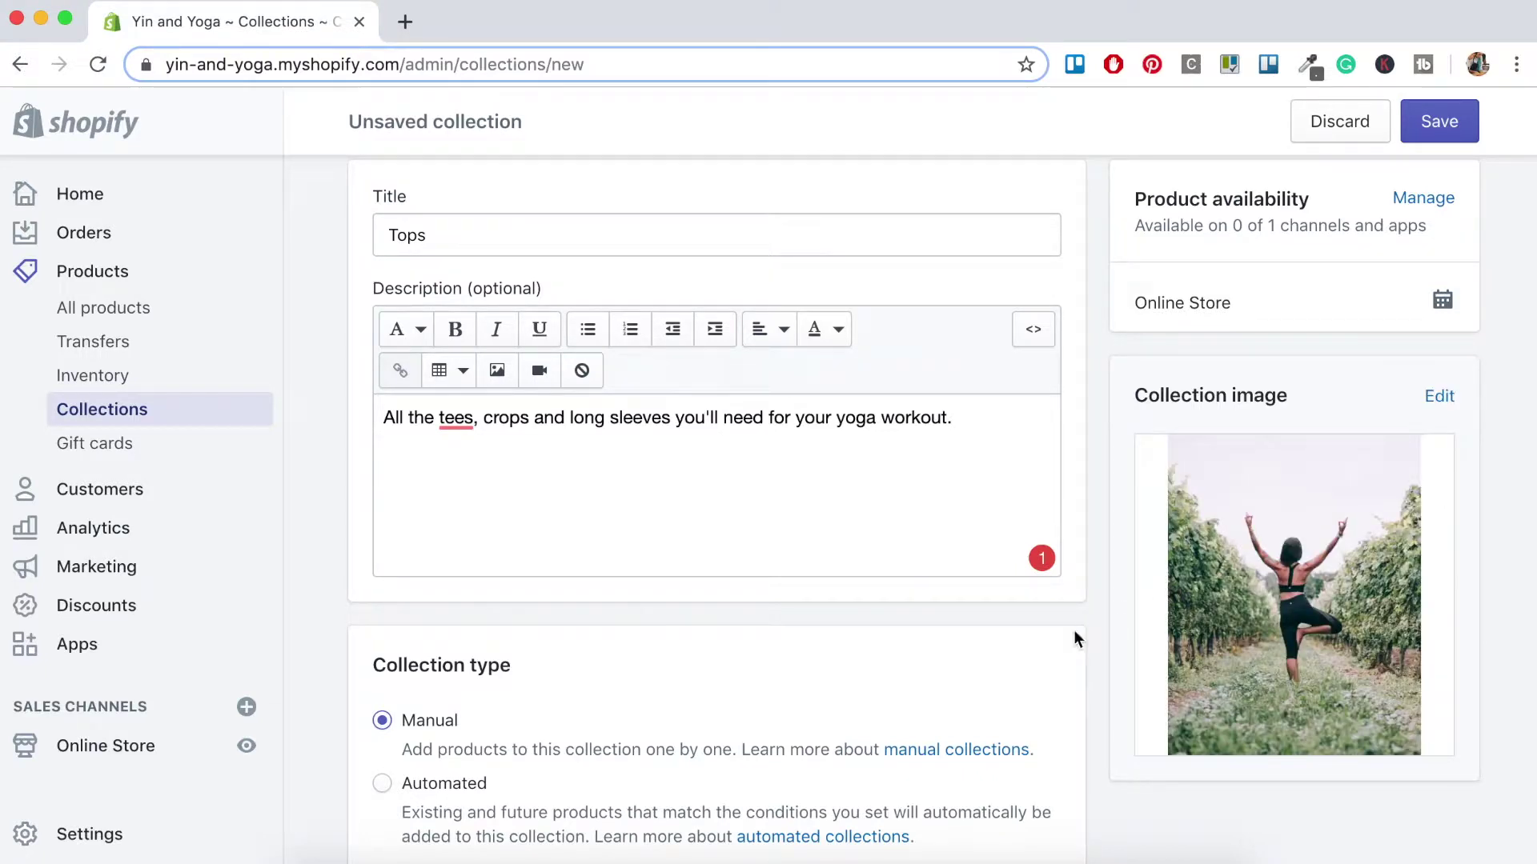
scroll(1075, 638, down, 3)
scroll(1074, 636, down, 2)
scroll(1074, 636, up, 6)
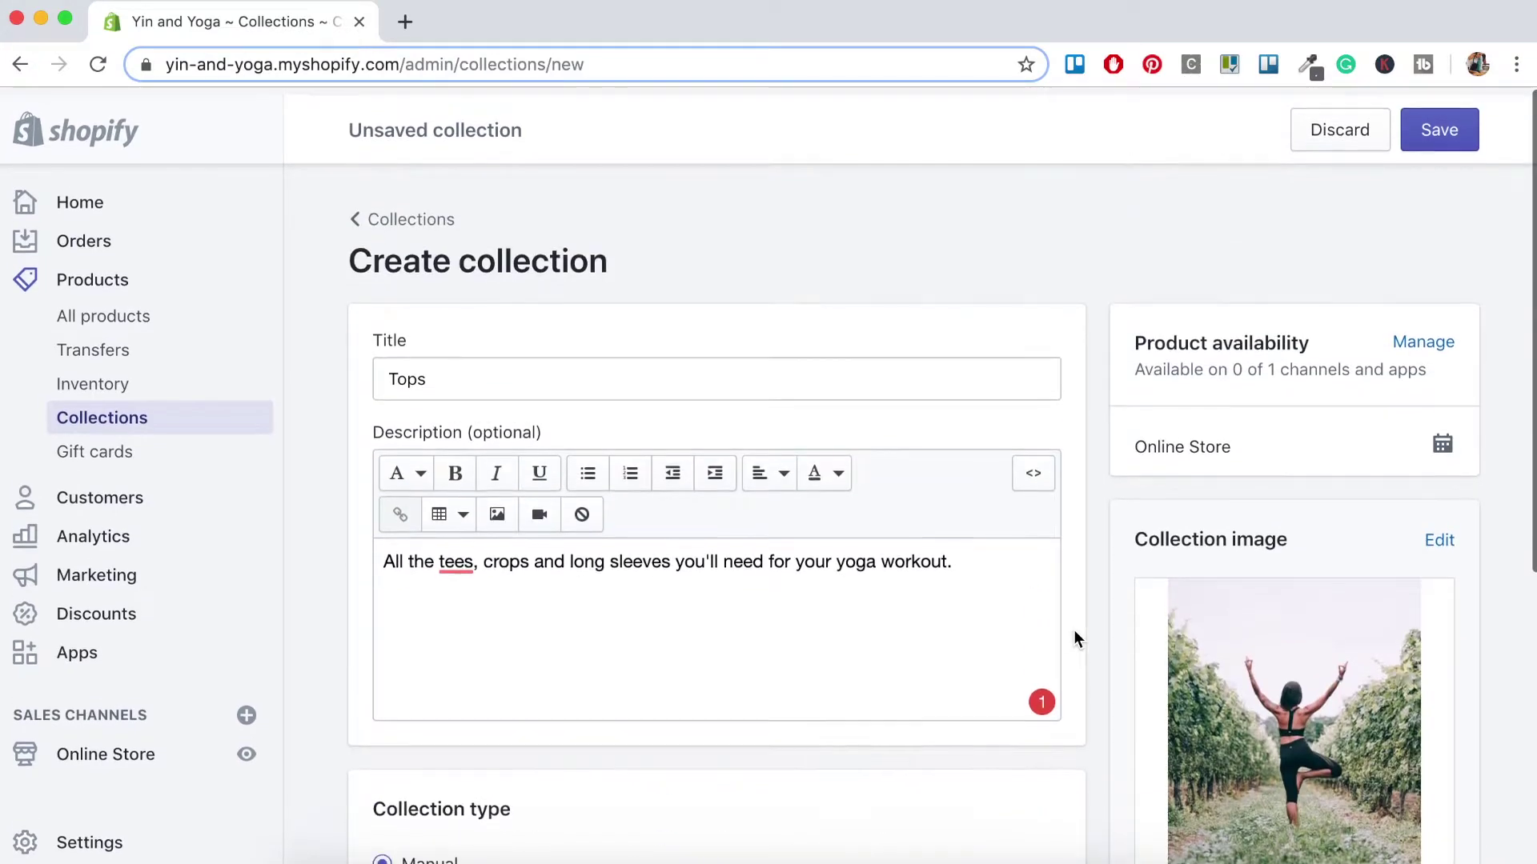
click(1427, 124)
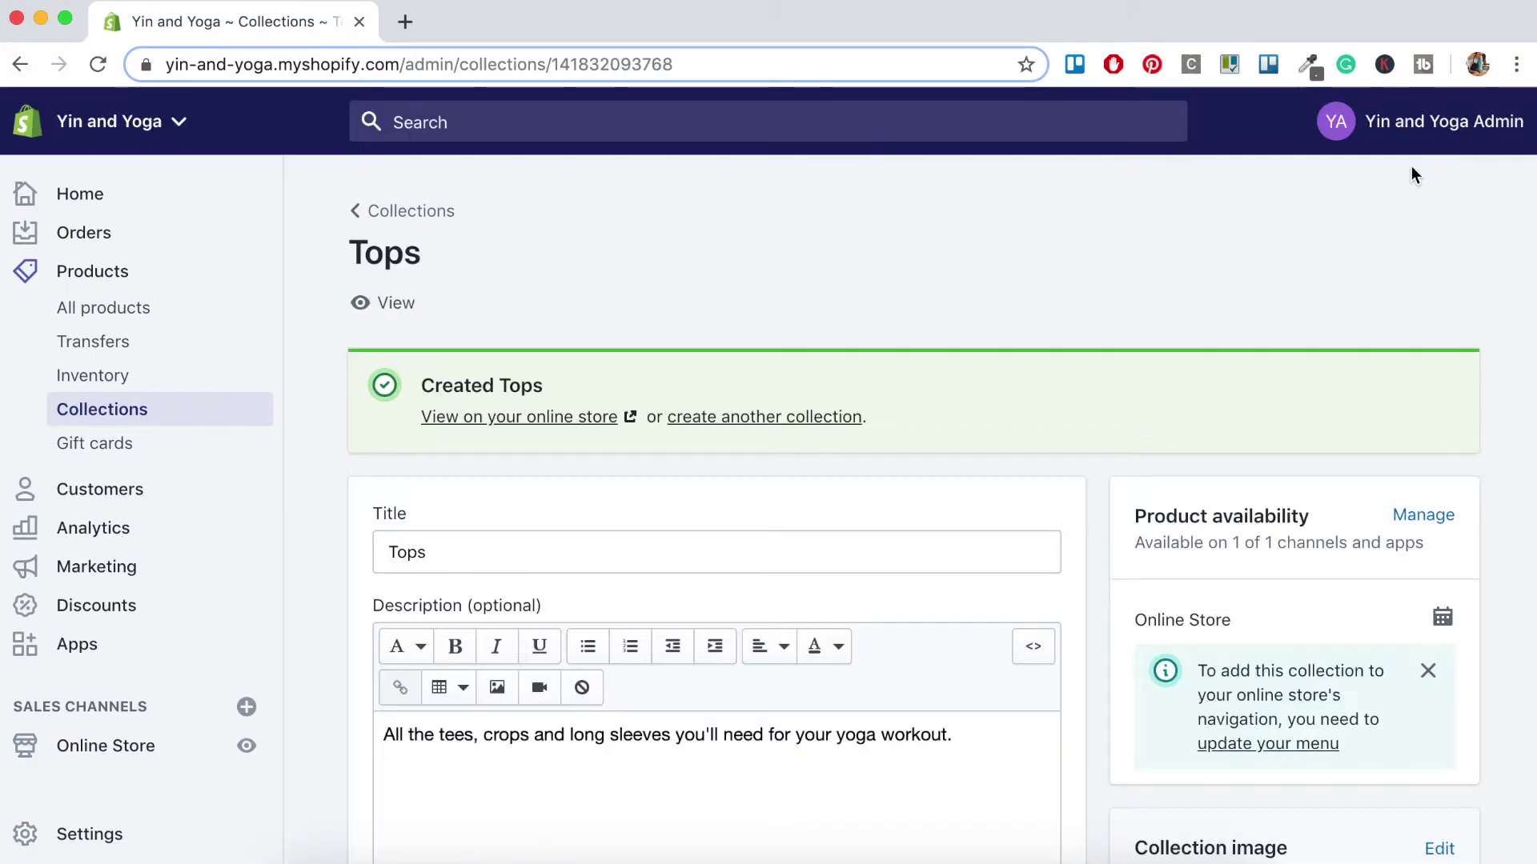
Add Yoga Crop, Yoga Long Sleeve and Yoga Tee products to the Tops collection
scroll(1411, 168, down, 2)
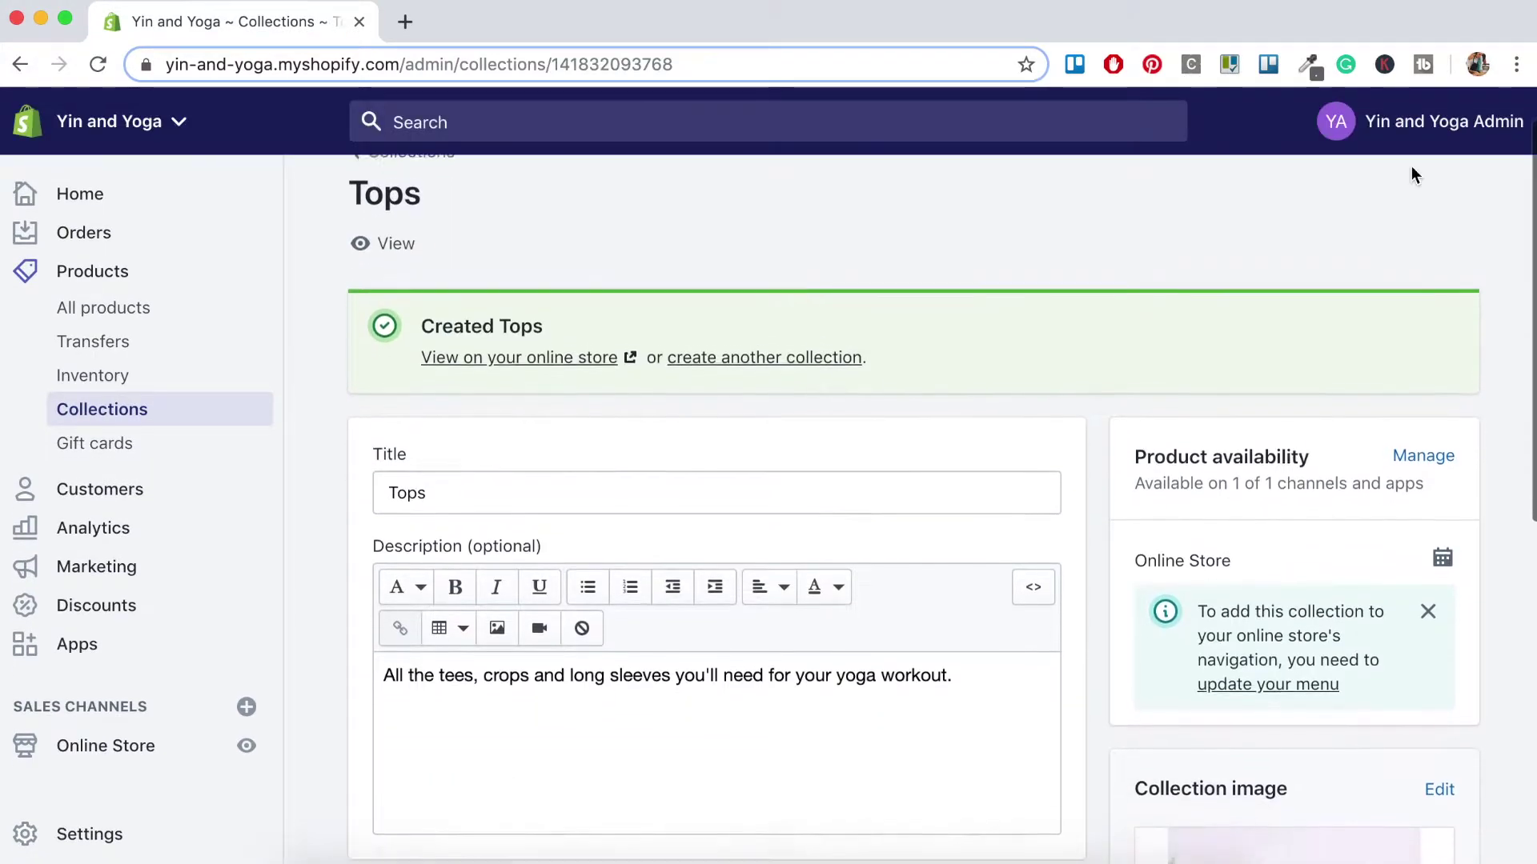
scroll(1410, 169, down, 3)
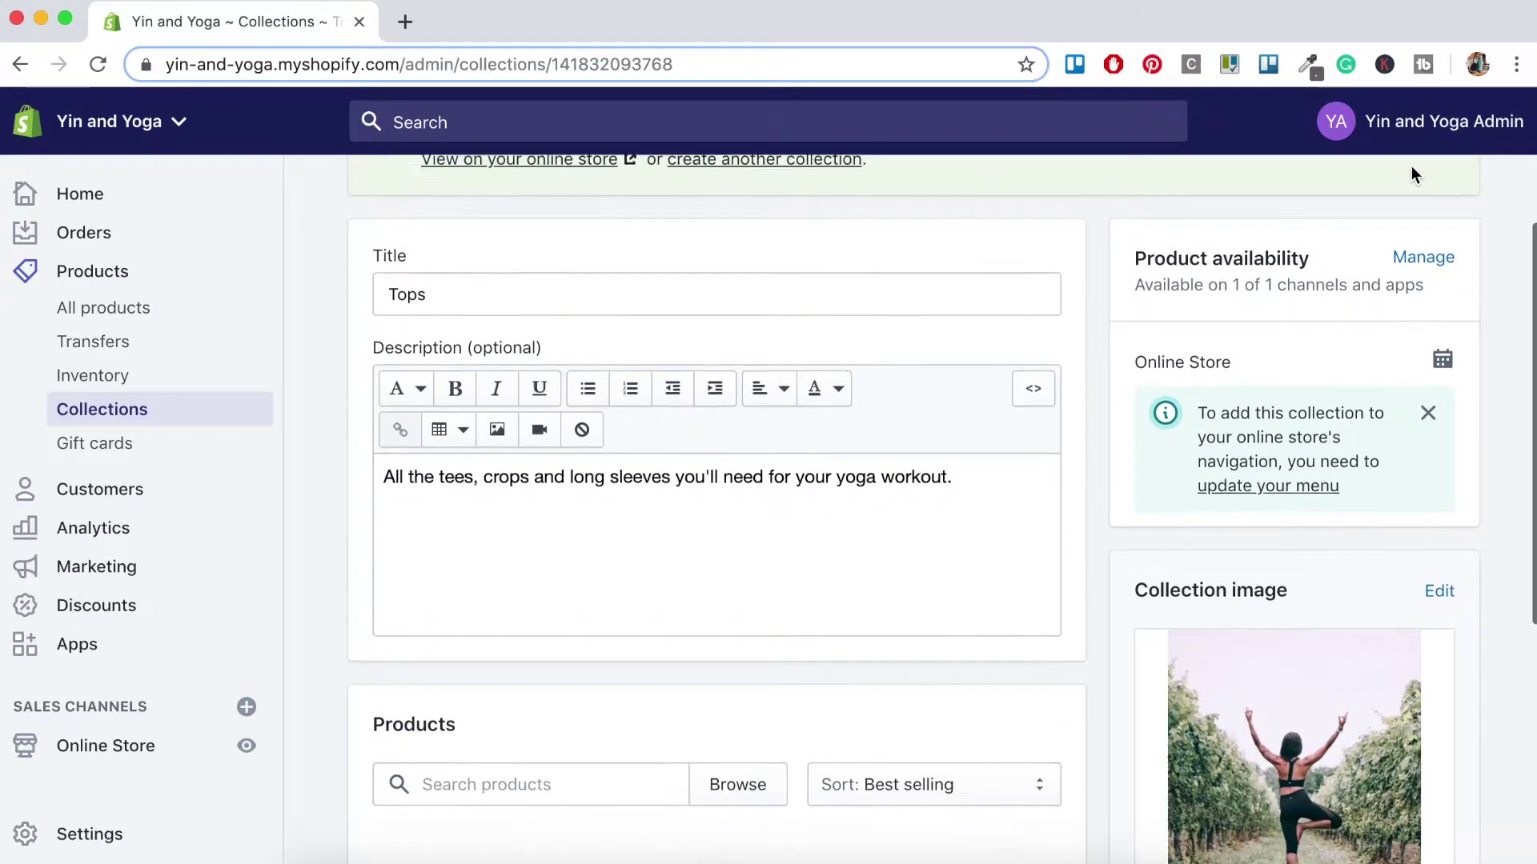
scroll(1410, 165, down, 2)
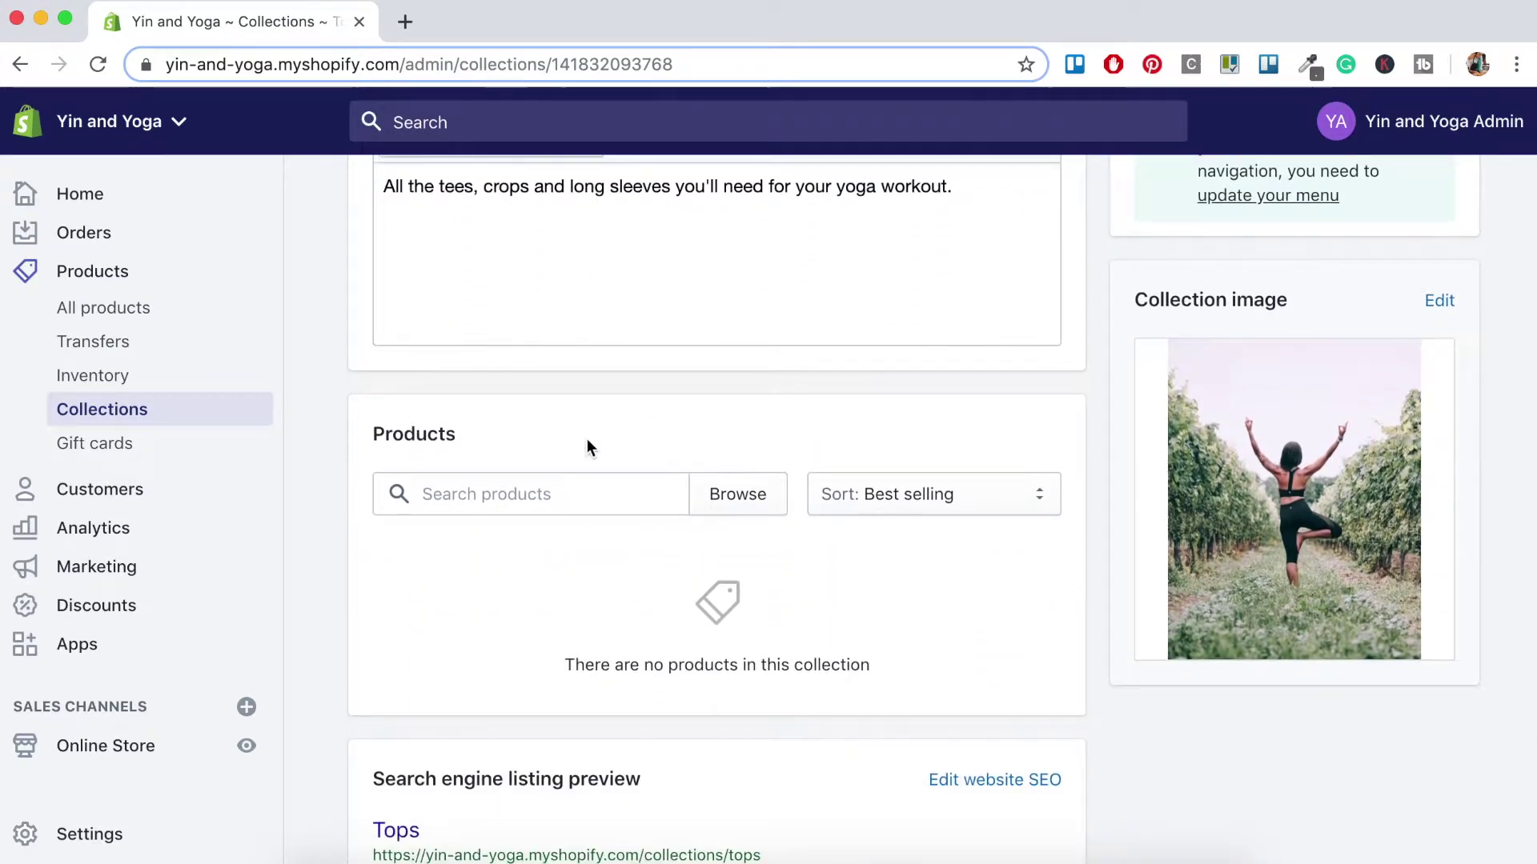
click(737, 495)
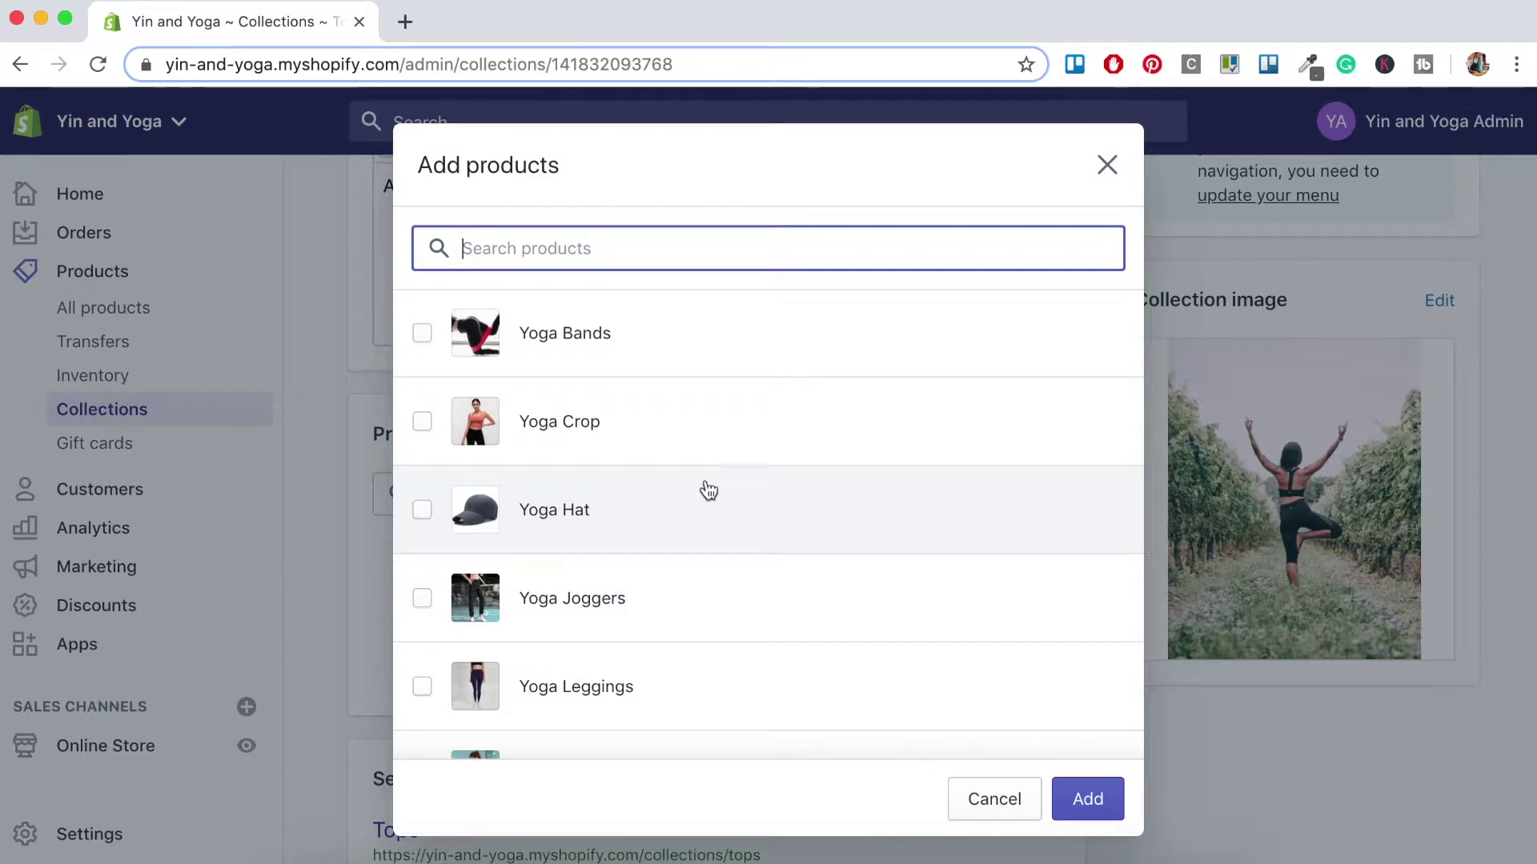
click(421, 422)
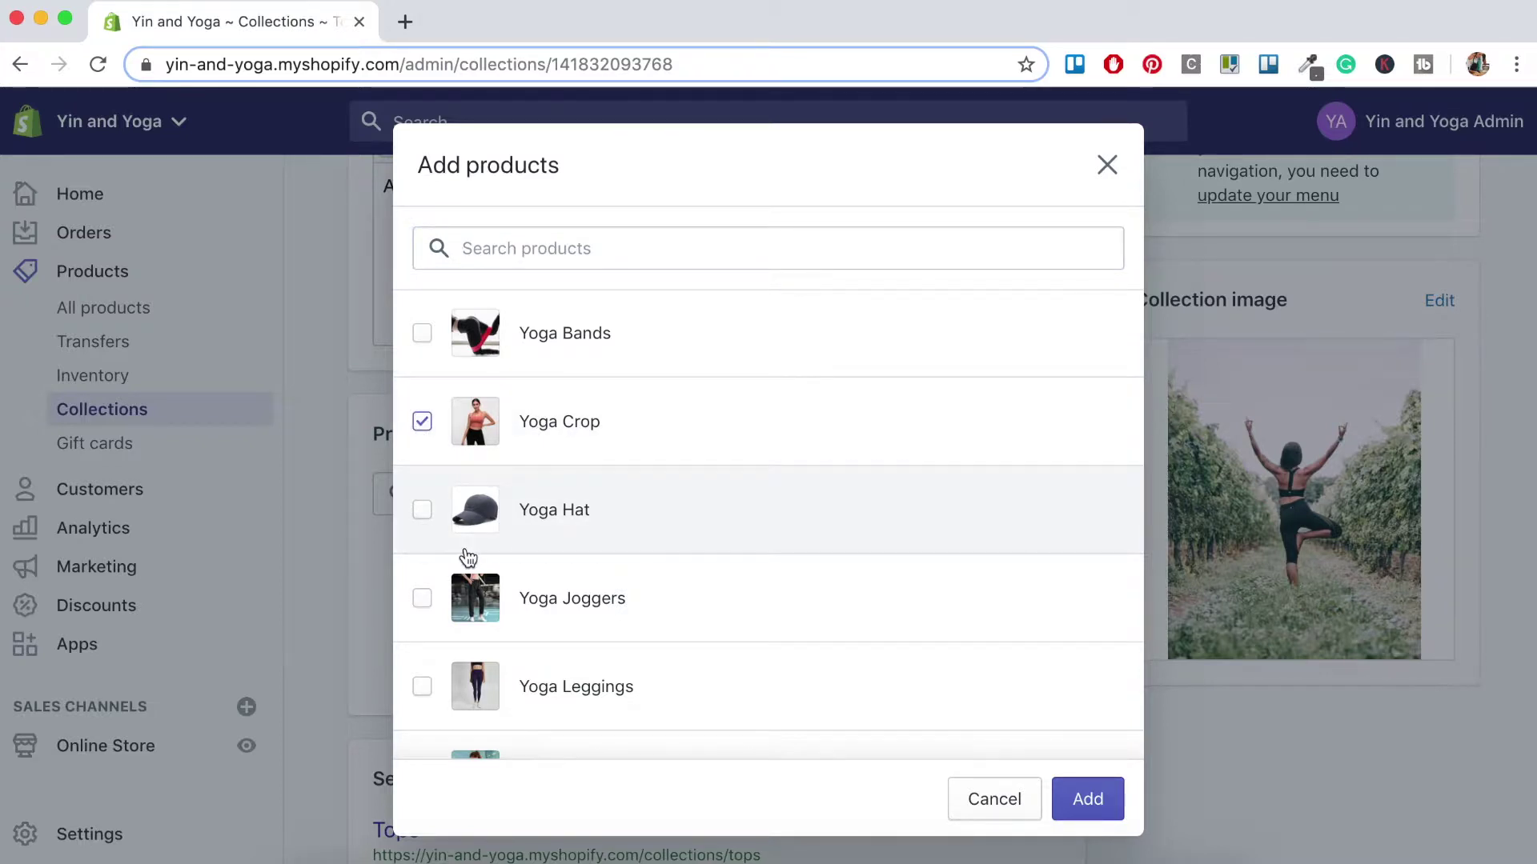
scroll(463, 555, down, 3)
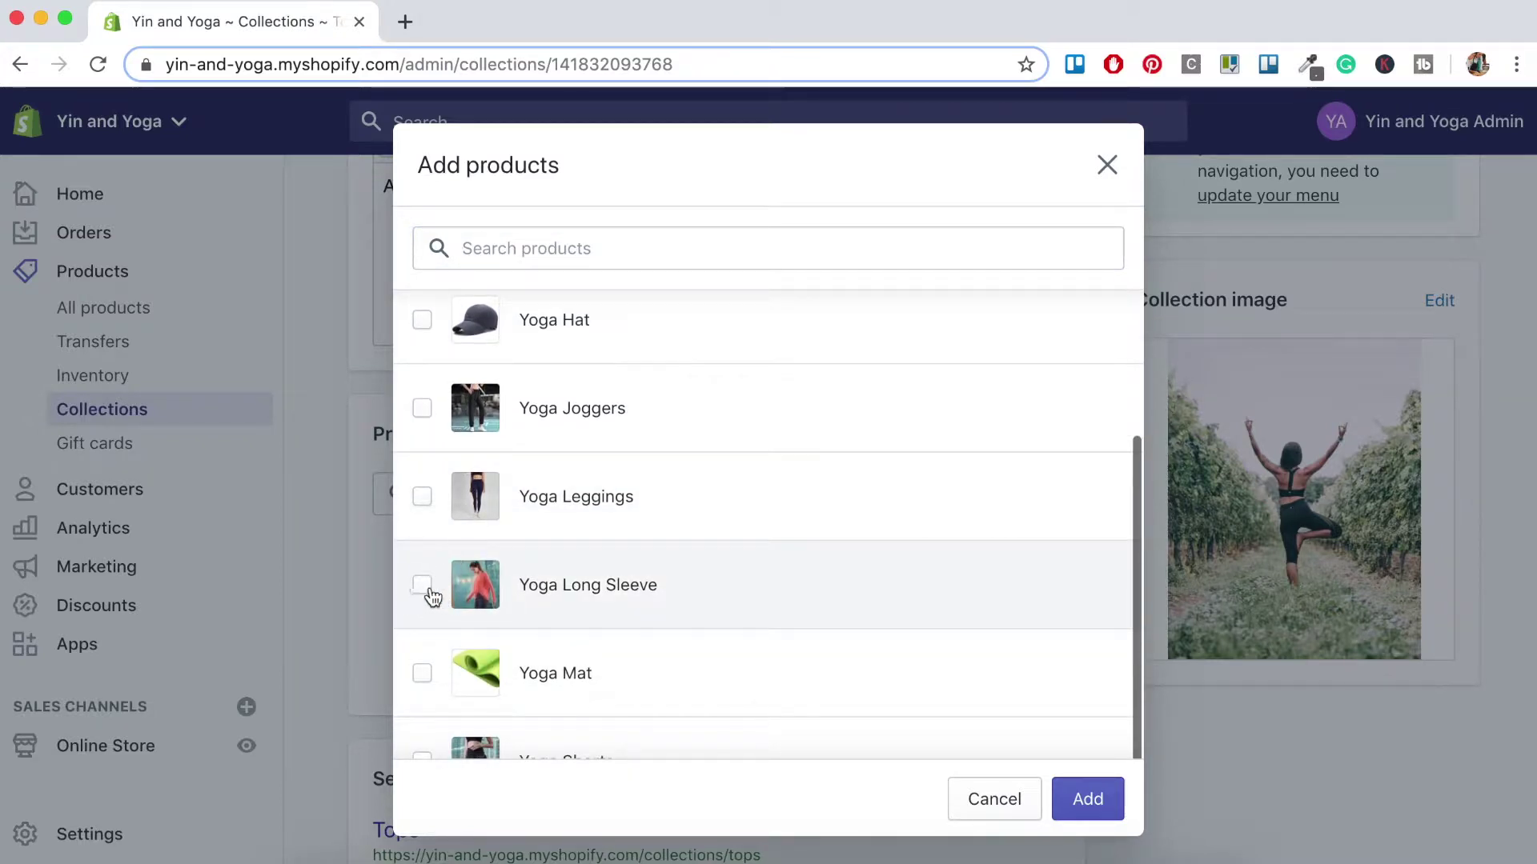
click(423, 581)
scroll(460, 670, down, 2)
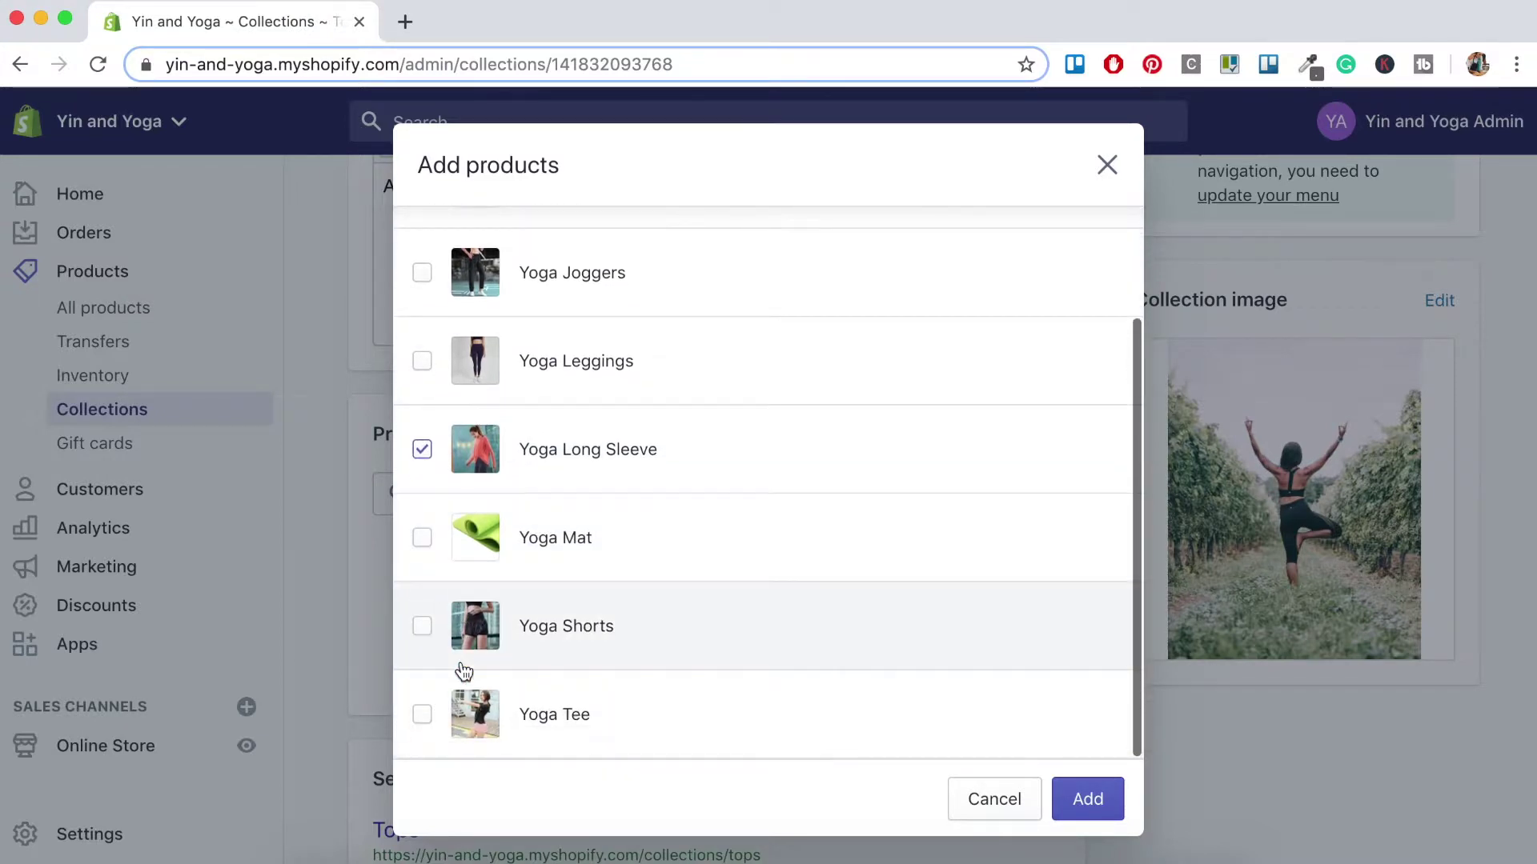
click(422, 715)
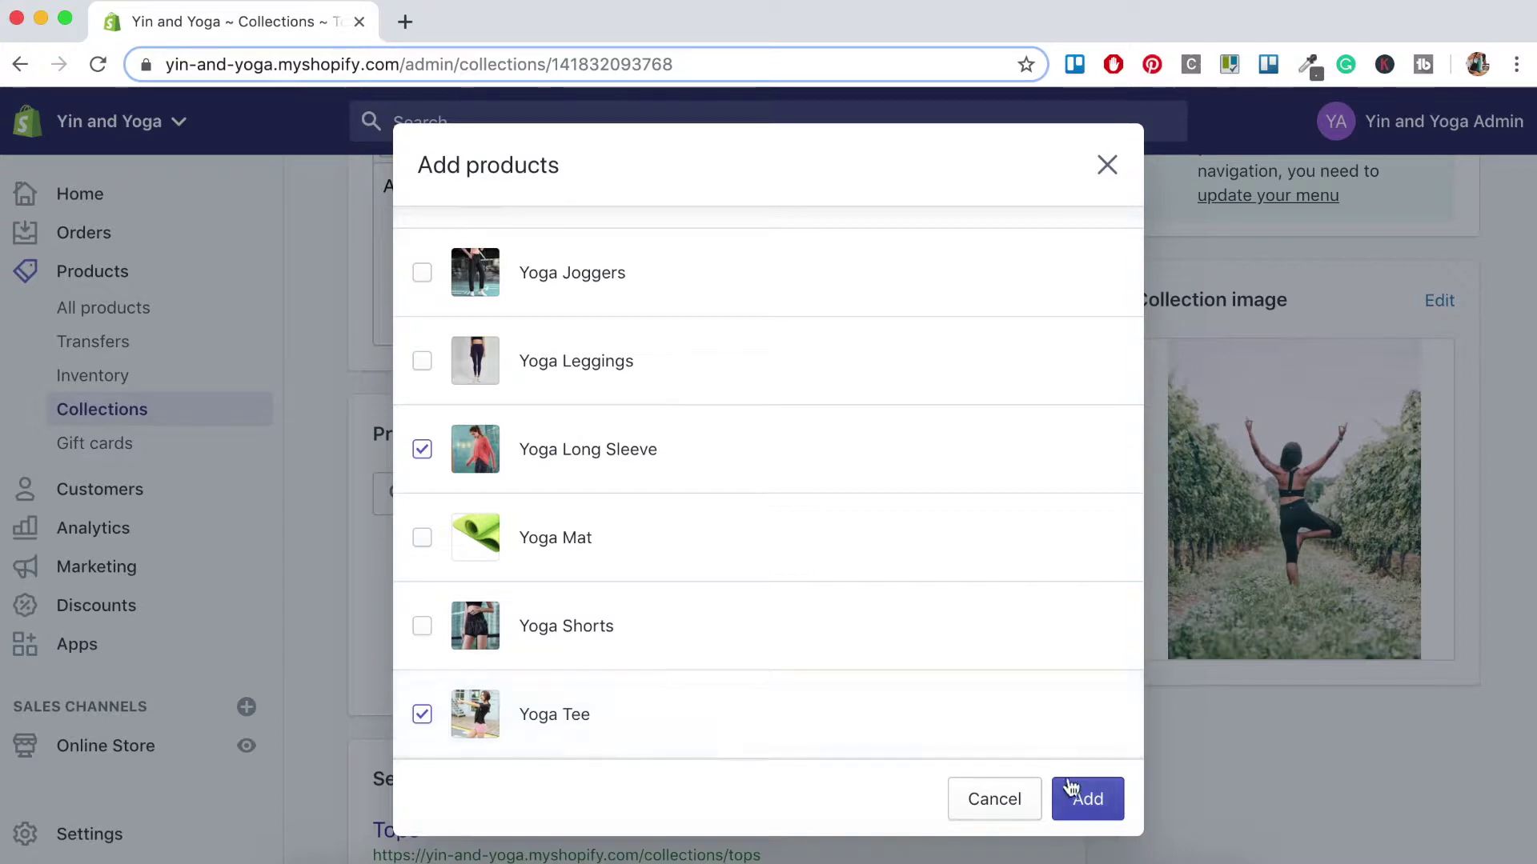
click(1097, 798)
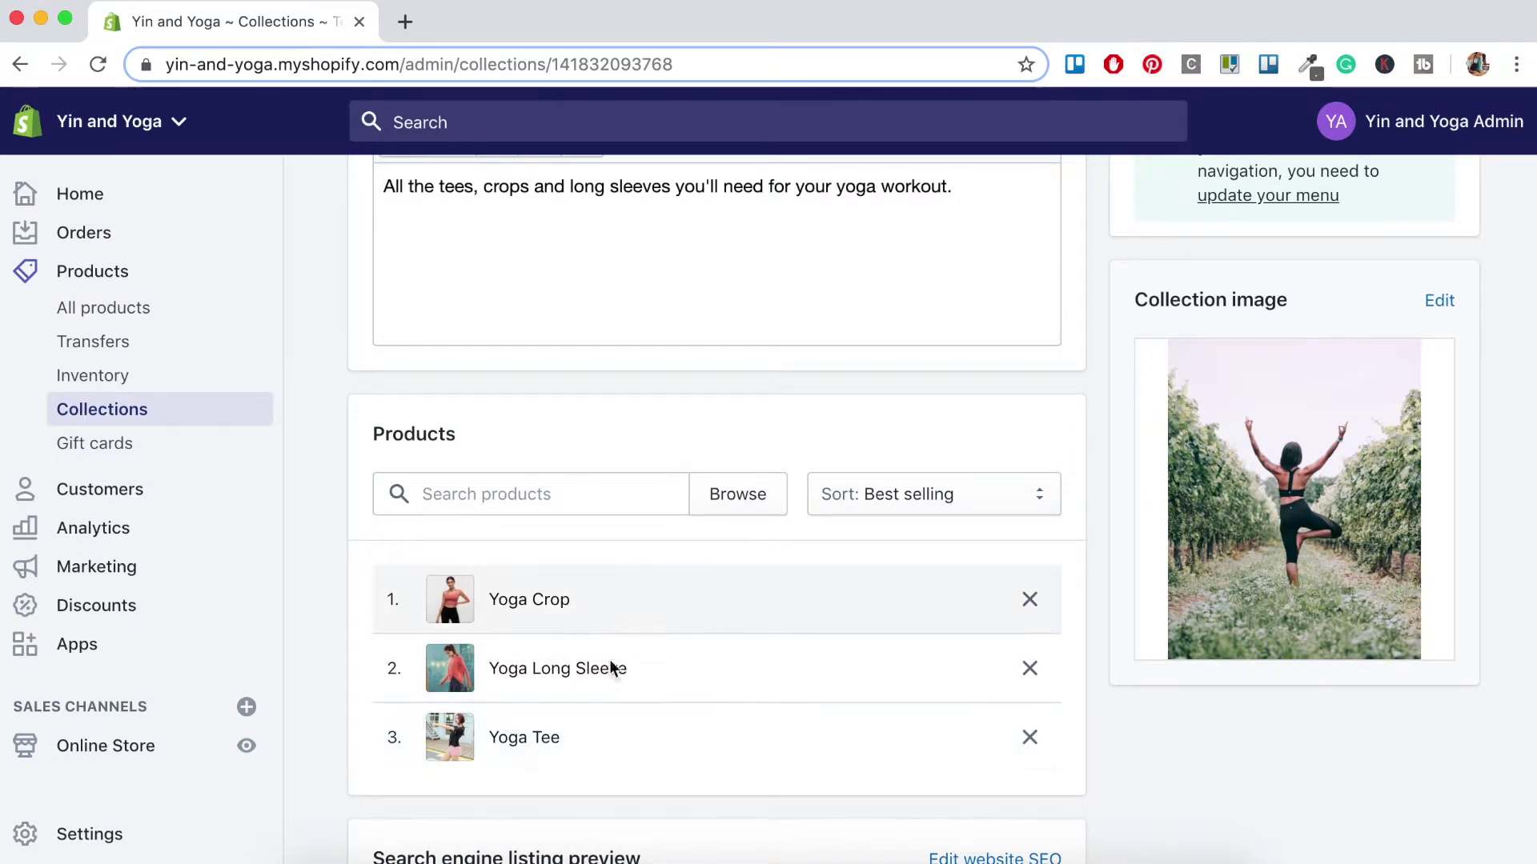
scroll(684, 761, down, 3)
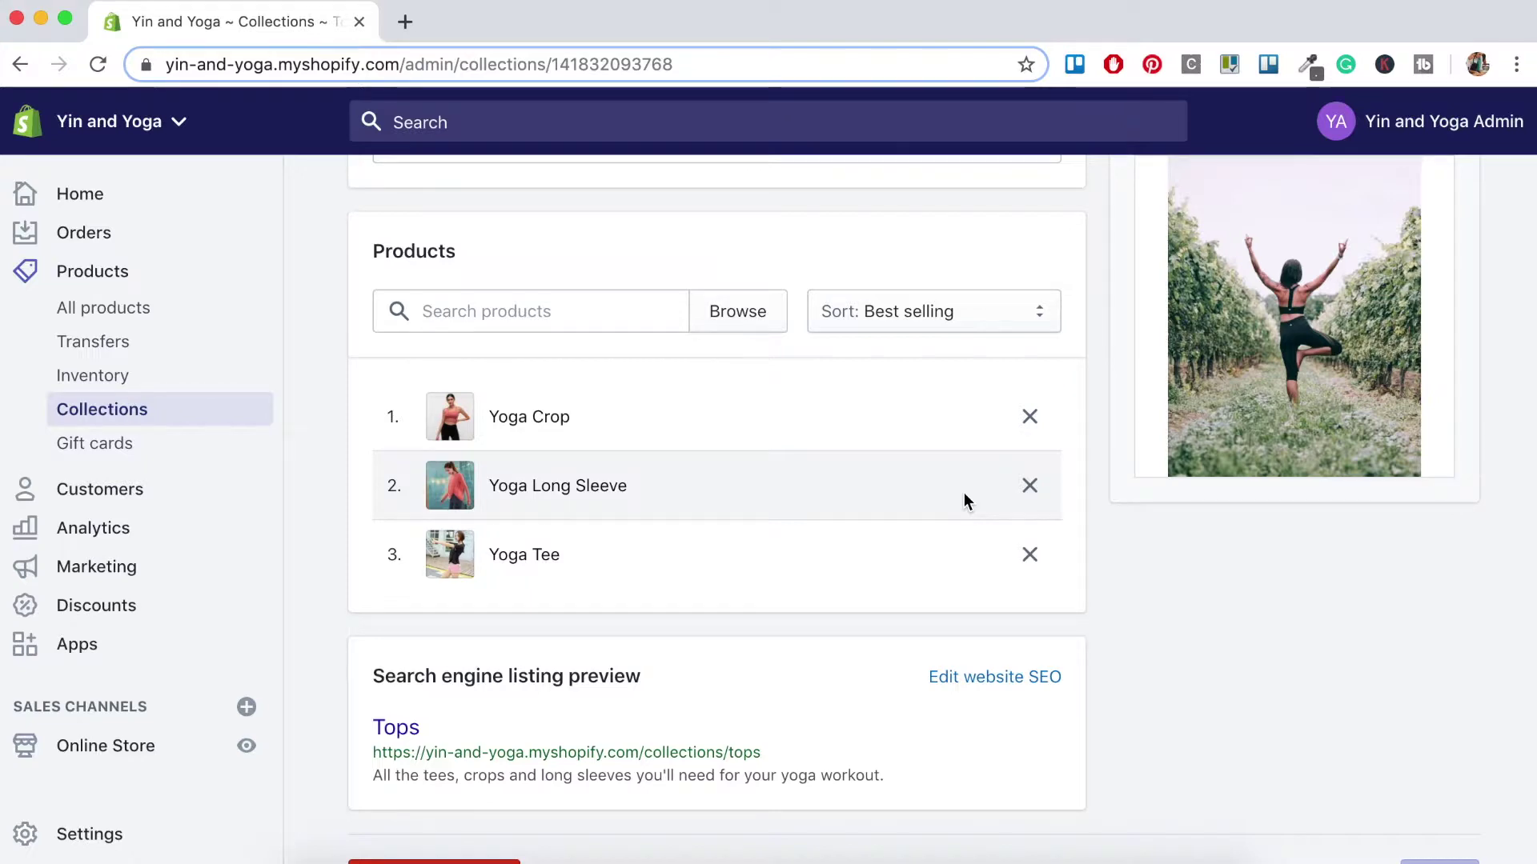
scroll(963, 502, up, 6)
scroll(964, 493, up, 4)
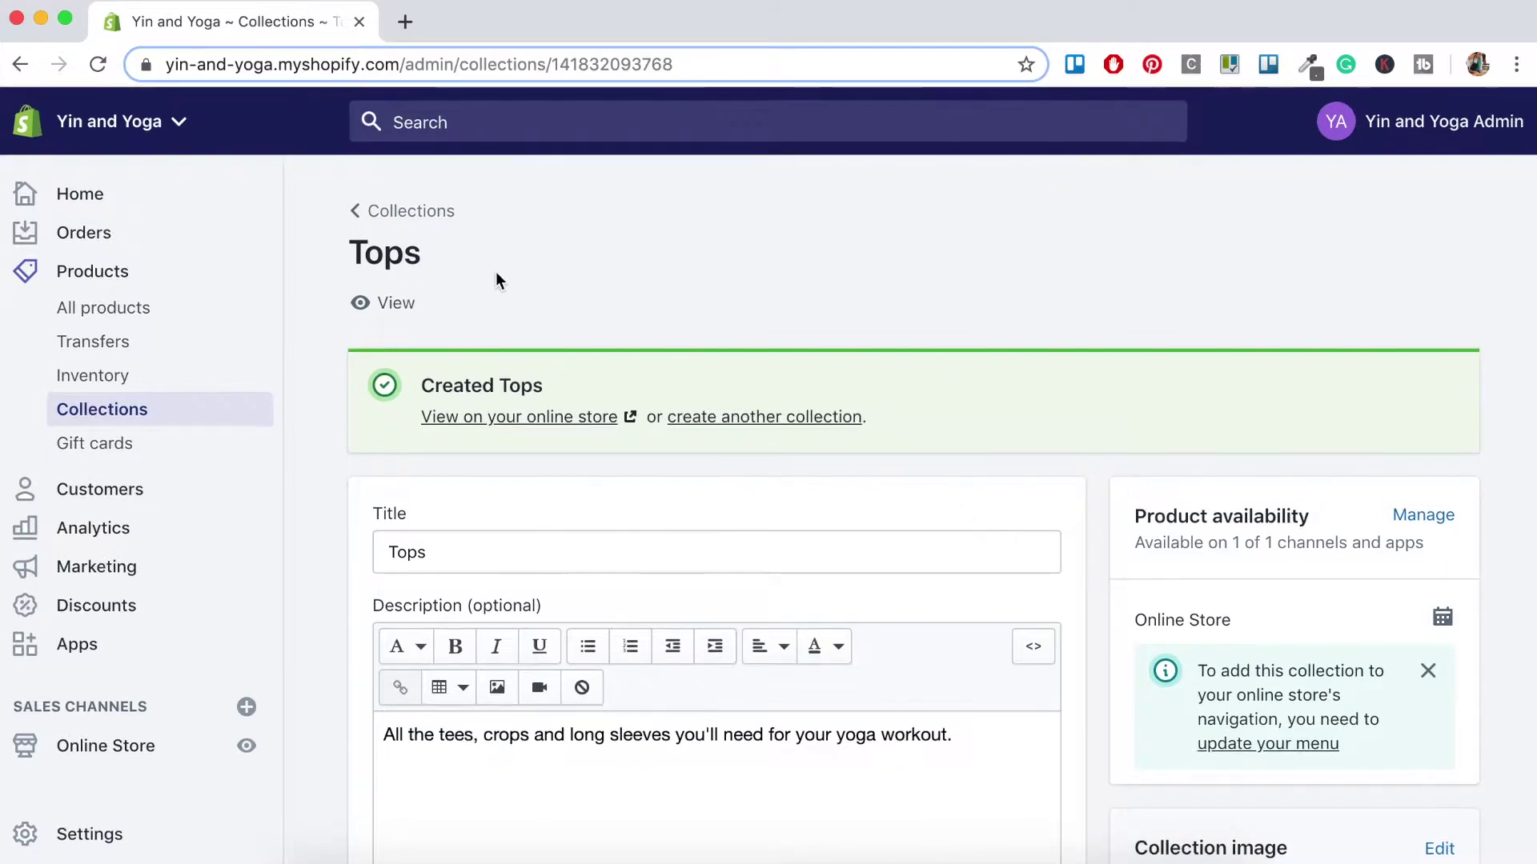
View the Tops collection page on the live storefront and scroll through its three products
click(400, 305)
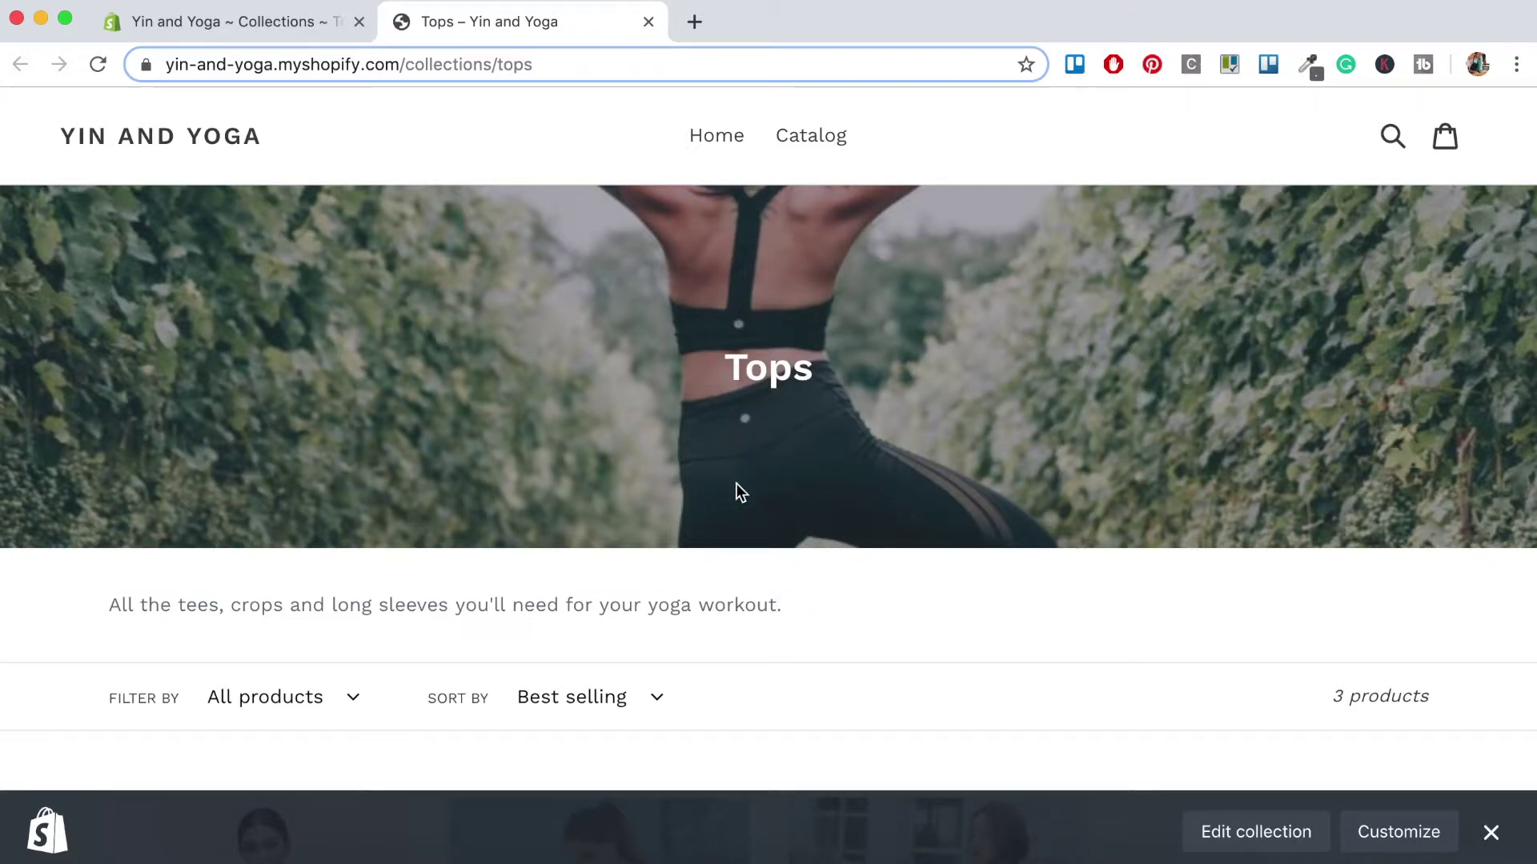
scroll(737, 489, down, 4)
scroll(736, 485, down, 2)
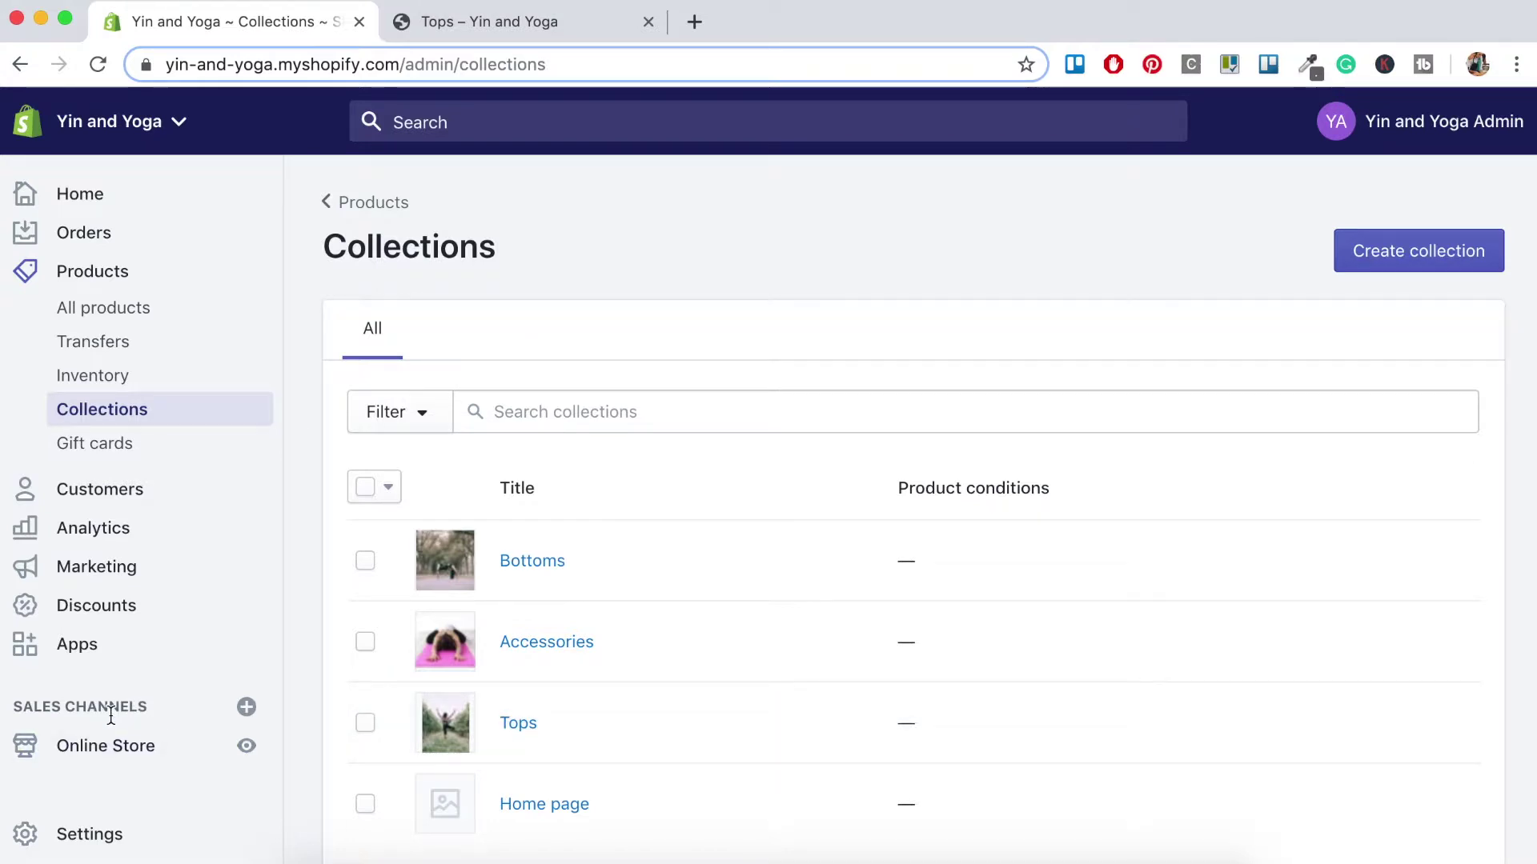
Open the Debut theme editor from Online Store > Themes and show the addable sections
click(120, 752)
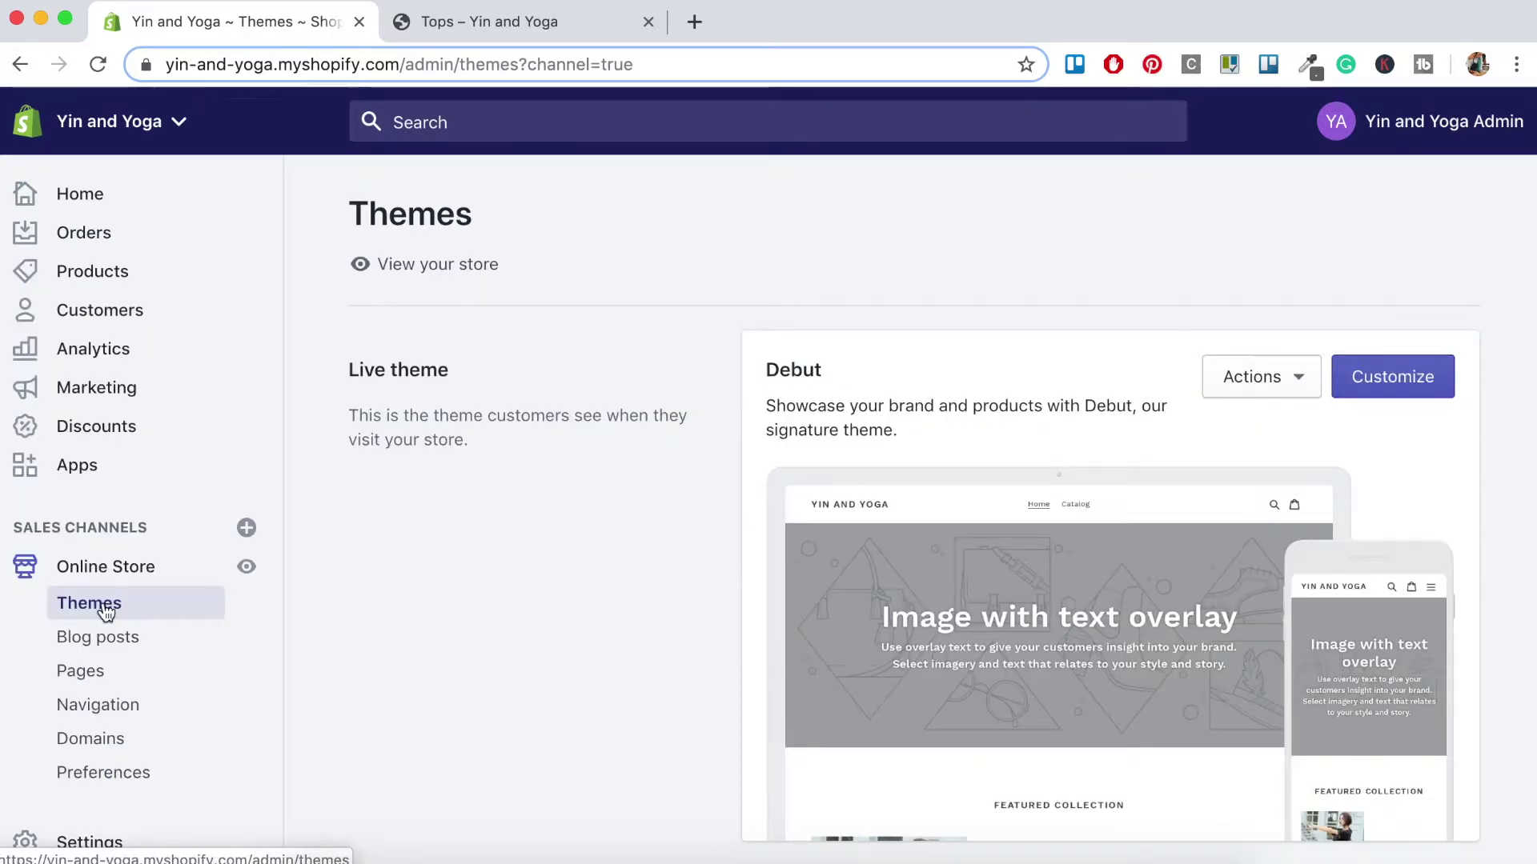
click(1412, 383)
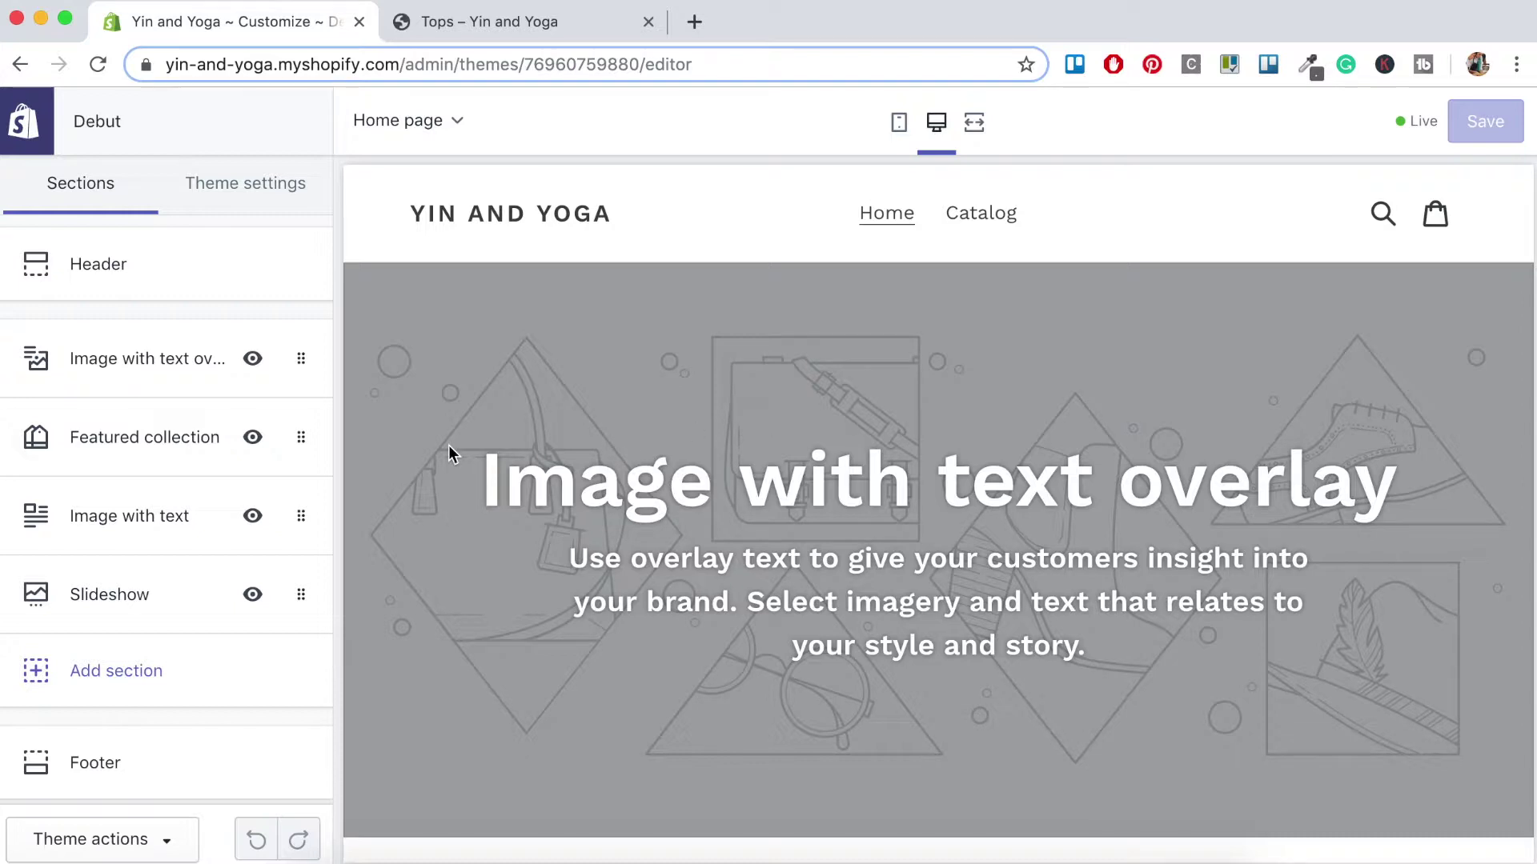
scroll(247, 528, down, 1)
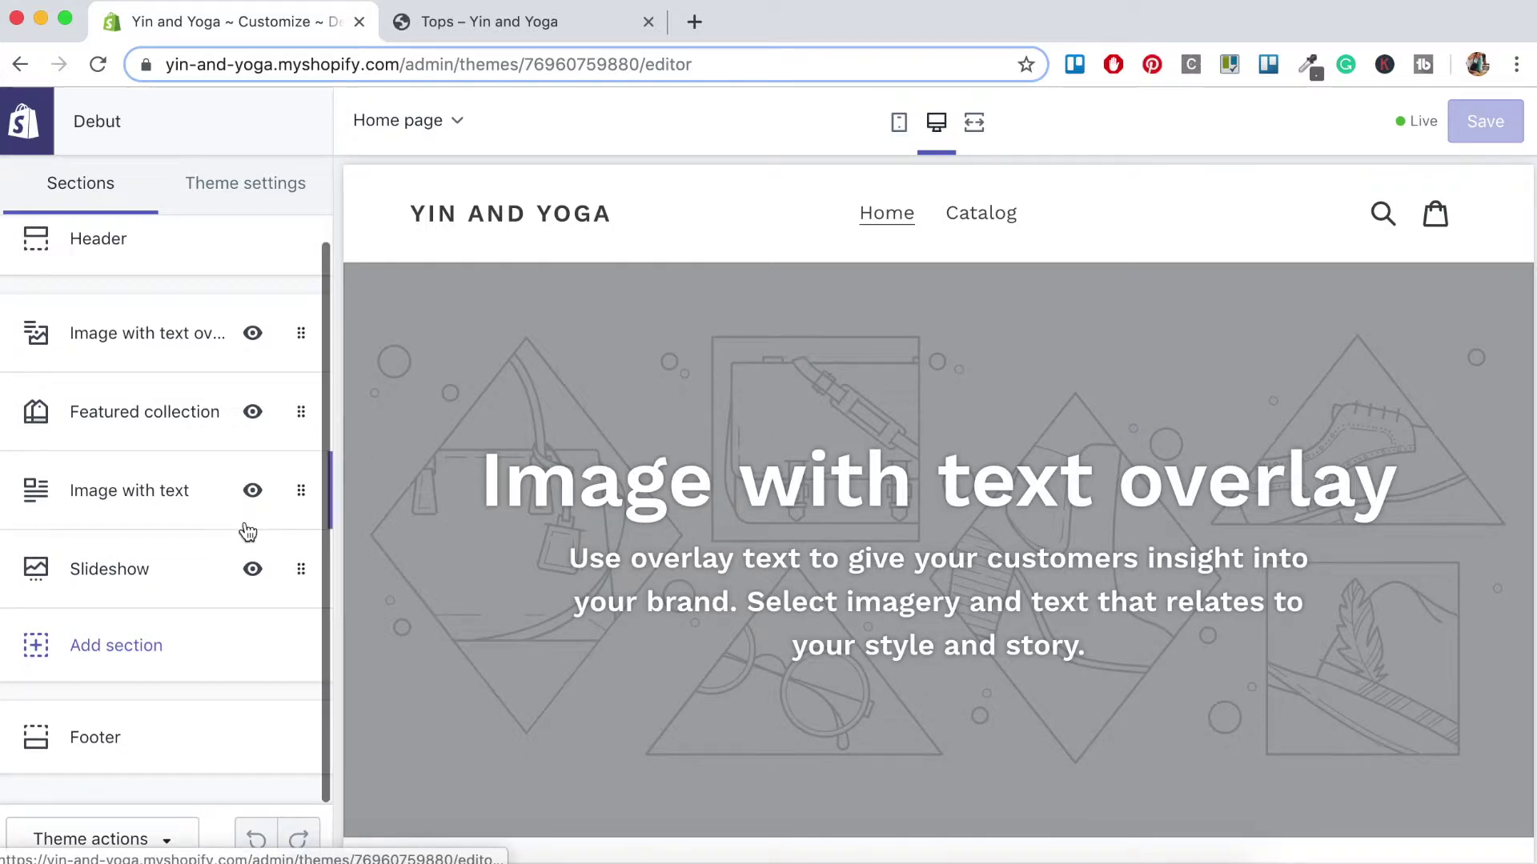
click(96, 641)
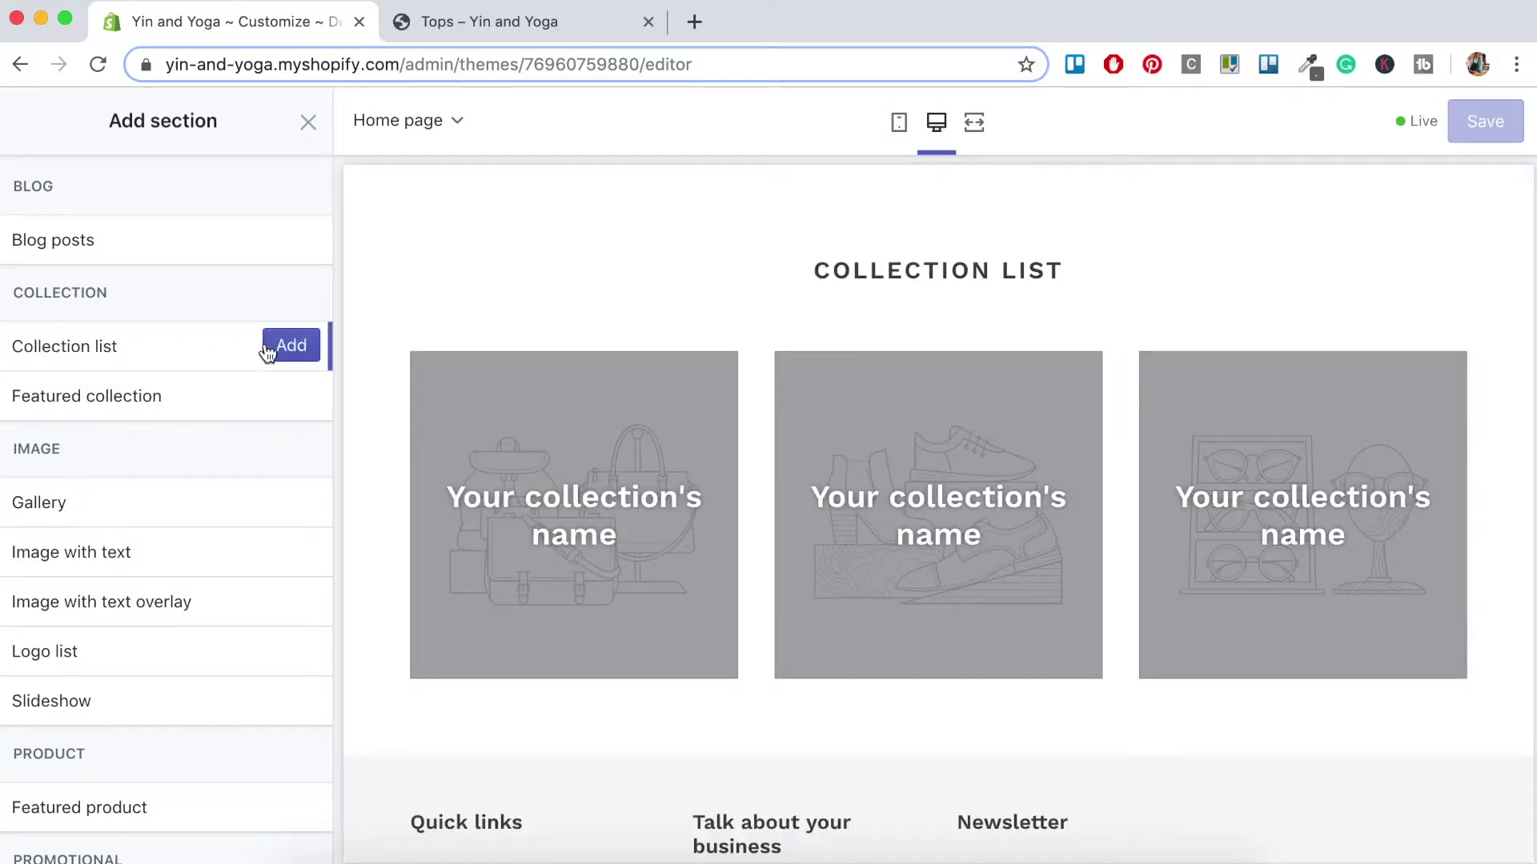
Add a Collection list section to the home page with Tops as its first tile
click(284, 354)
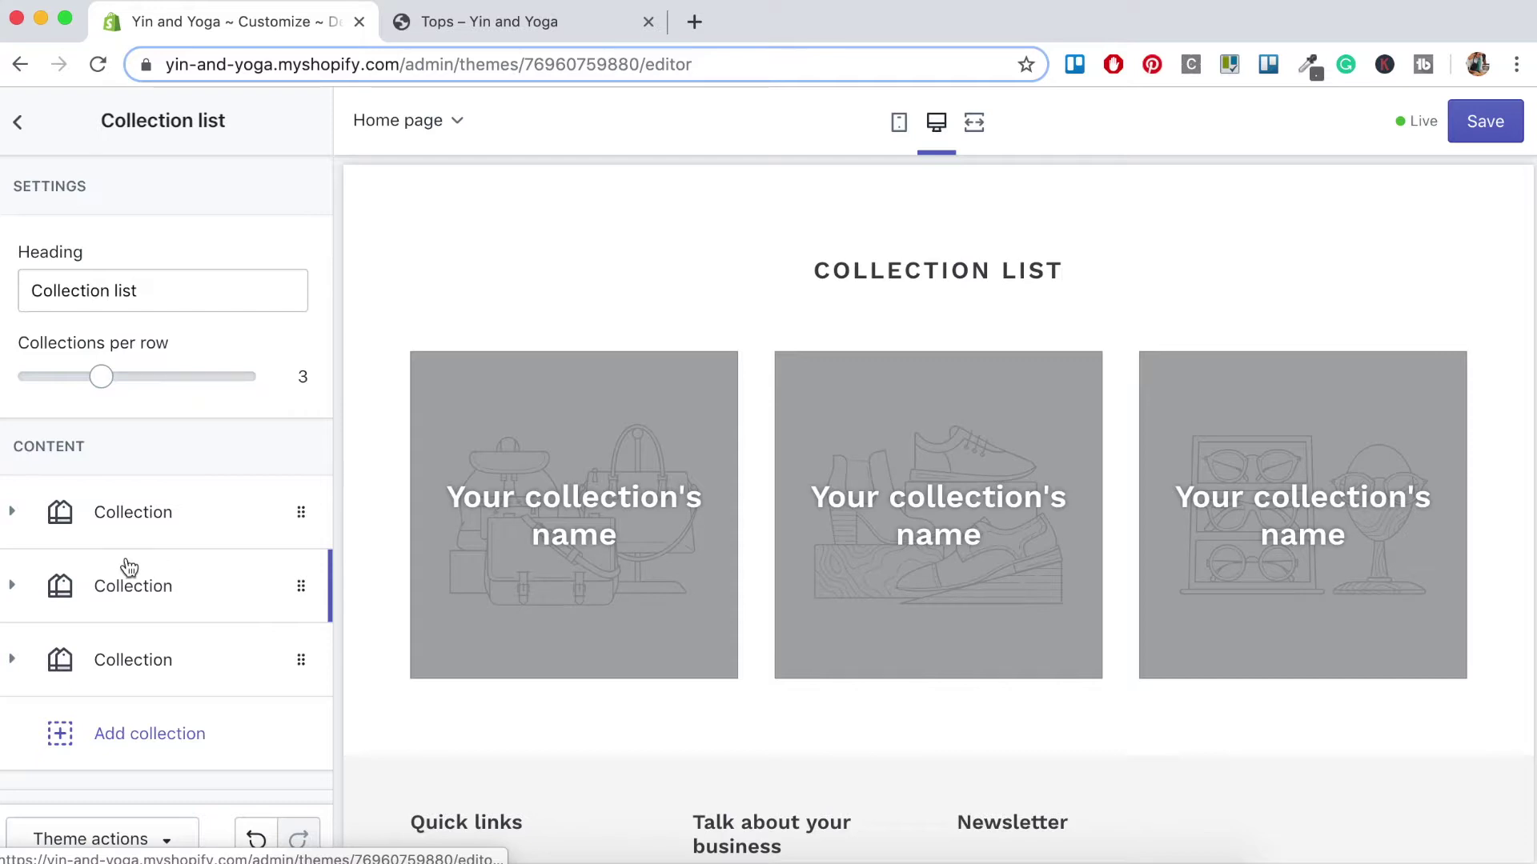
click(15, 522)
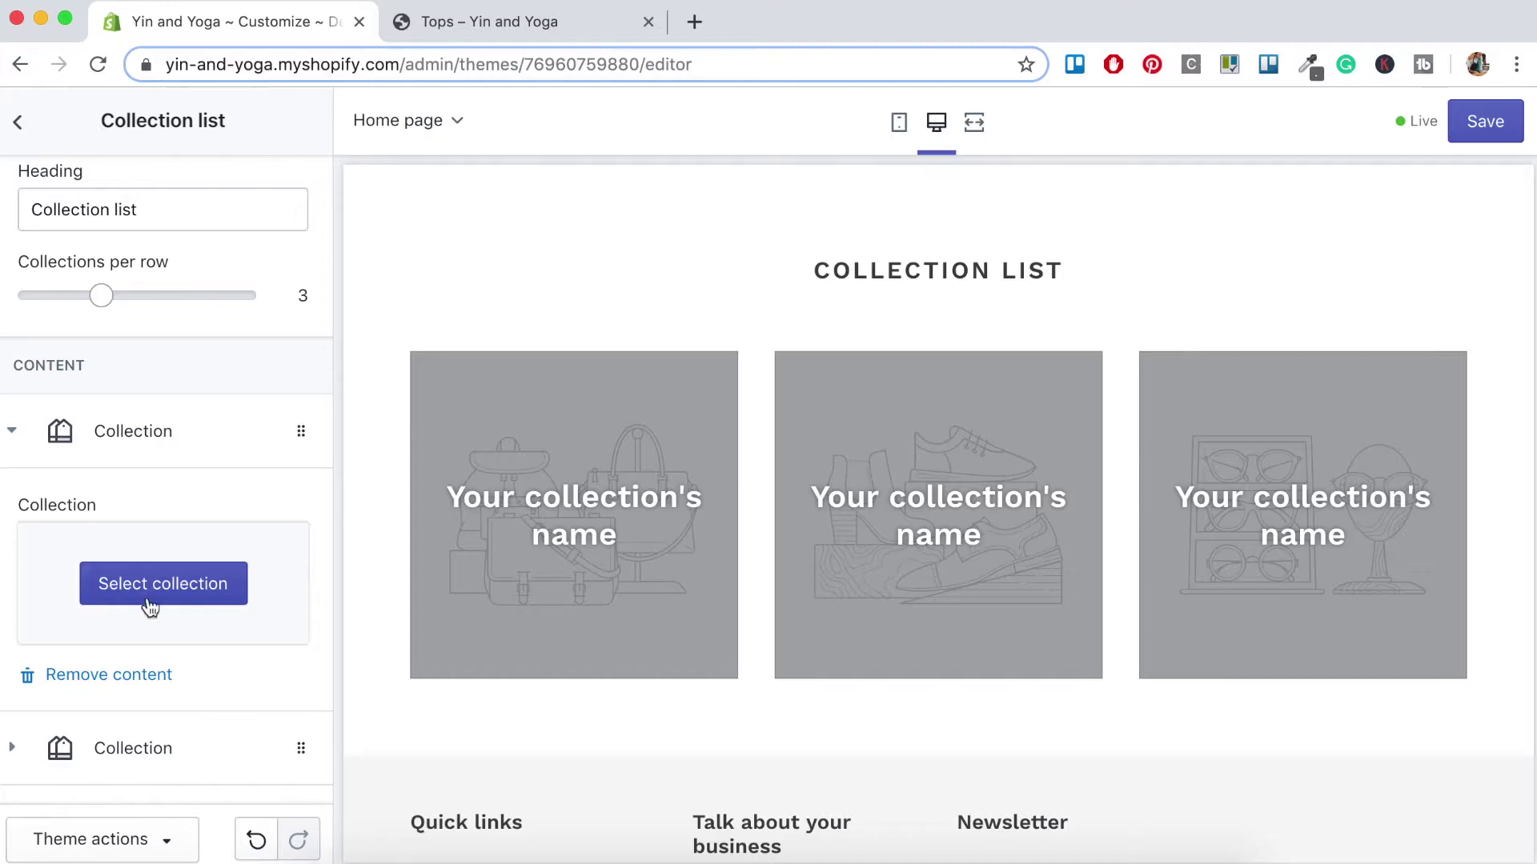
click(152, 598)
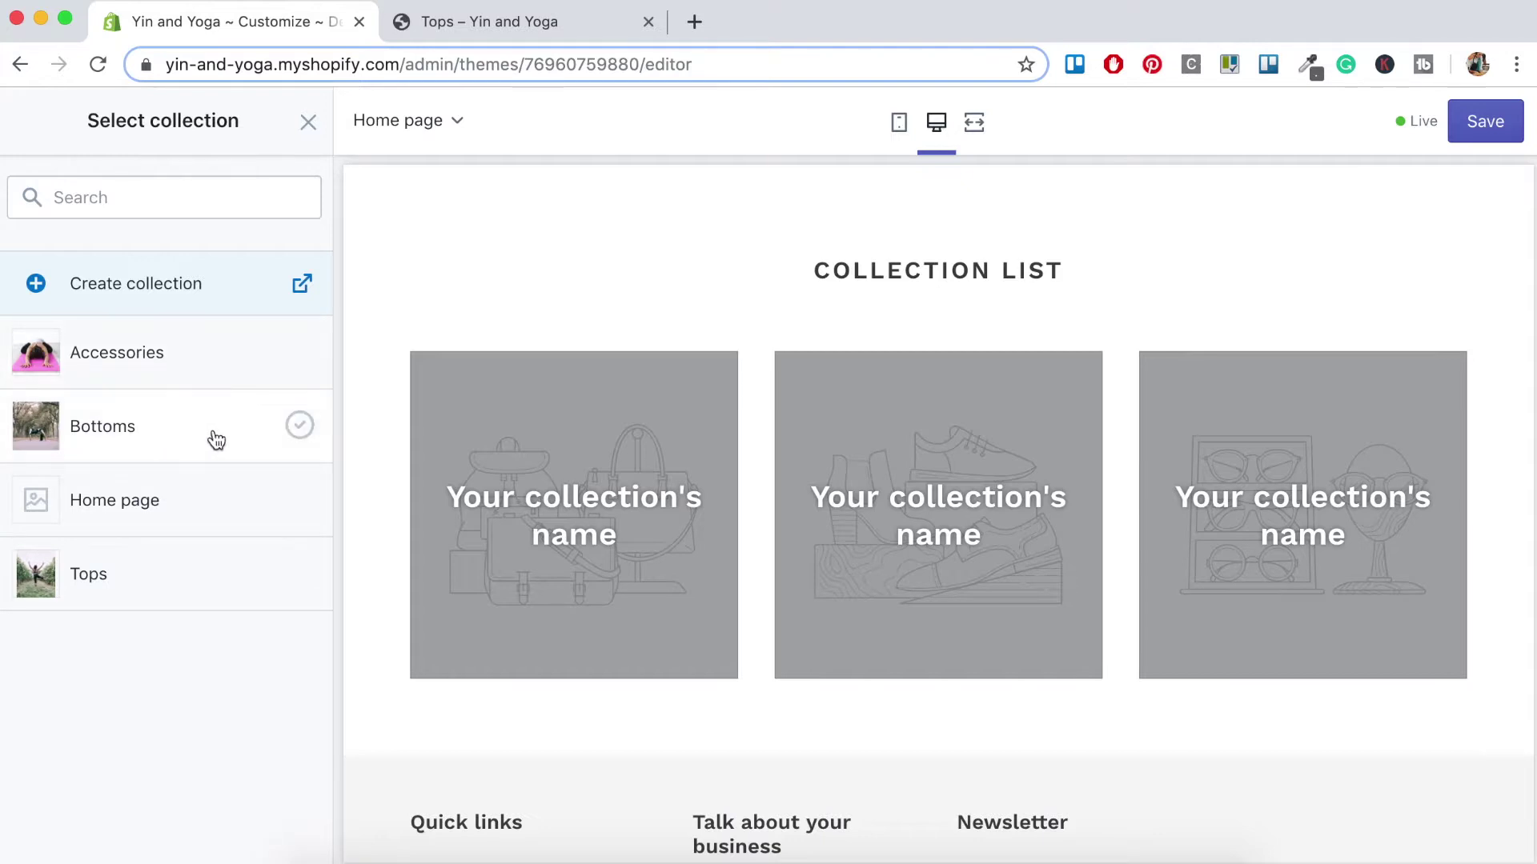
click(90, 575)
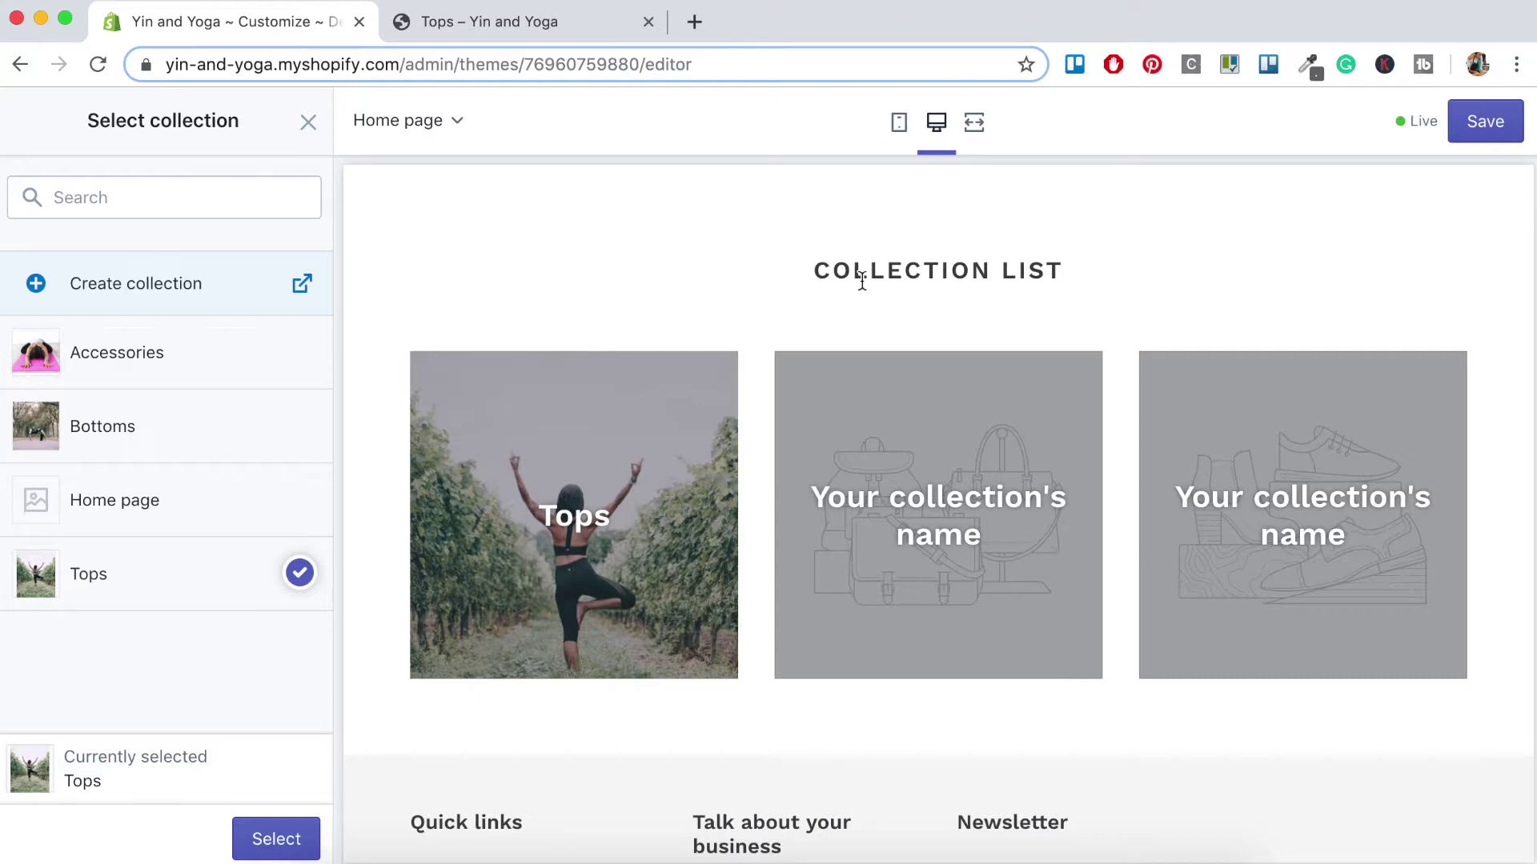
click(265, 833)
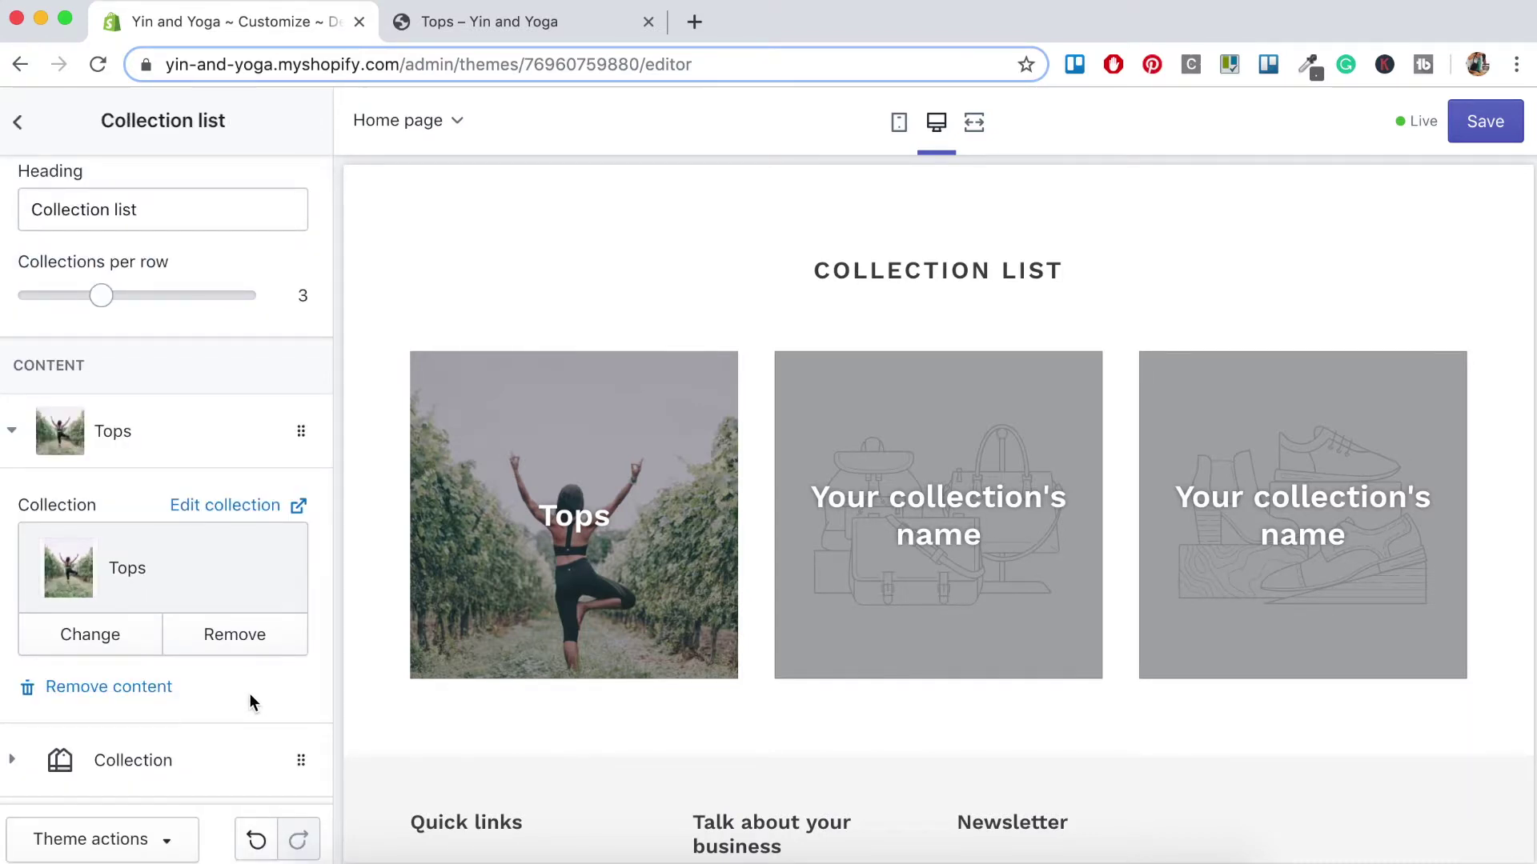
Assign Bottoms to the second tile and Accessories to the third, then save the theme
scroll(250, 702, down, 5)
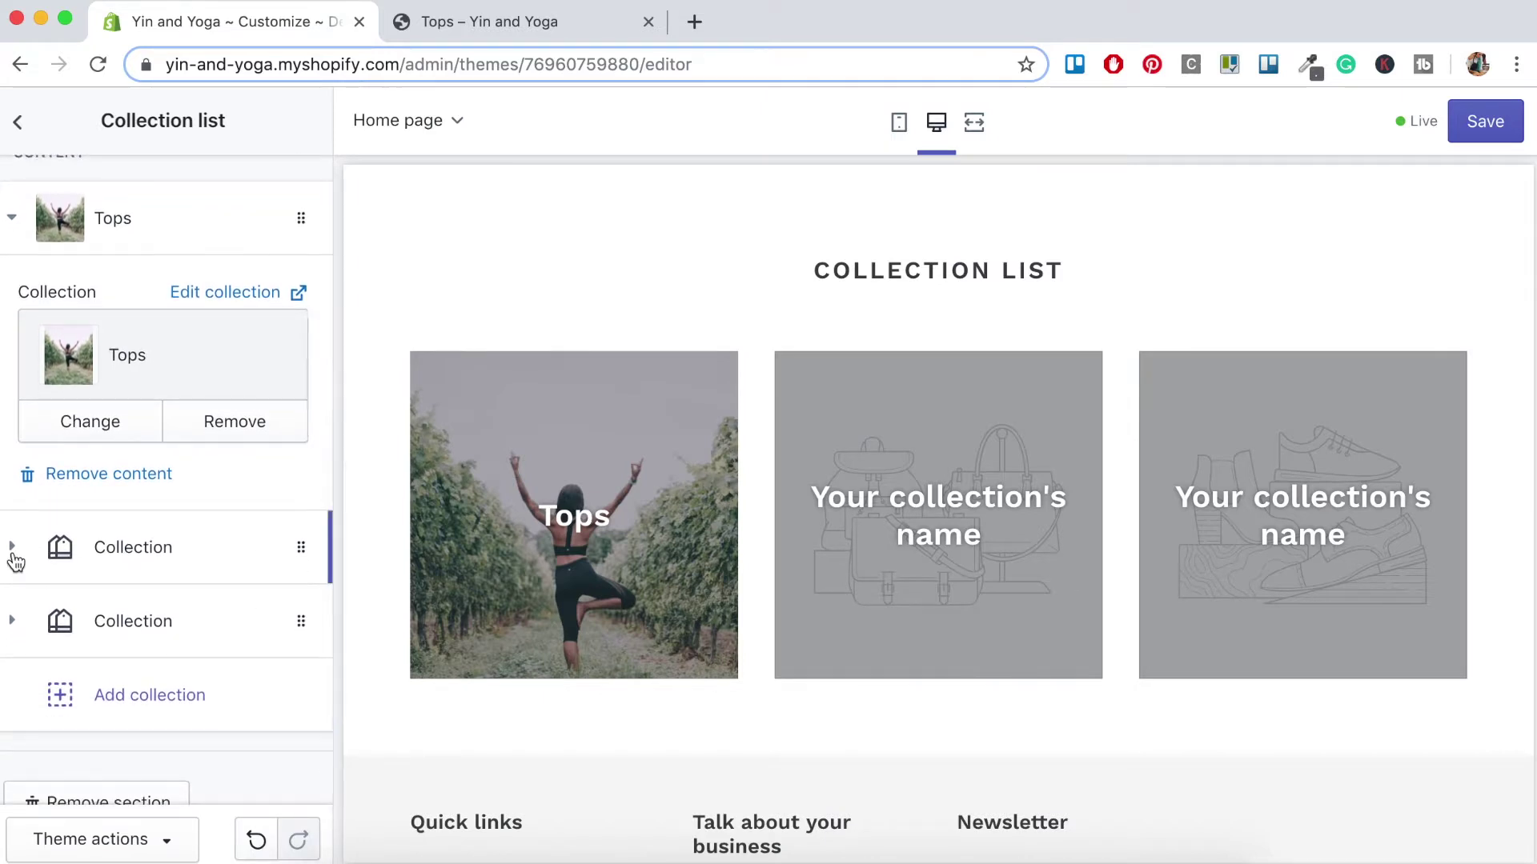
click(14, 560)
click(154, 469)
click(134, 443)
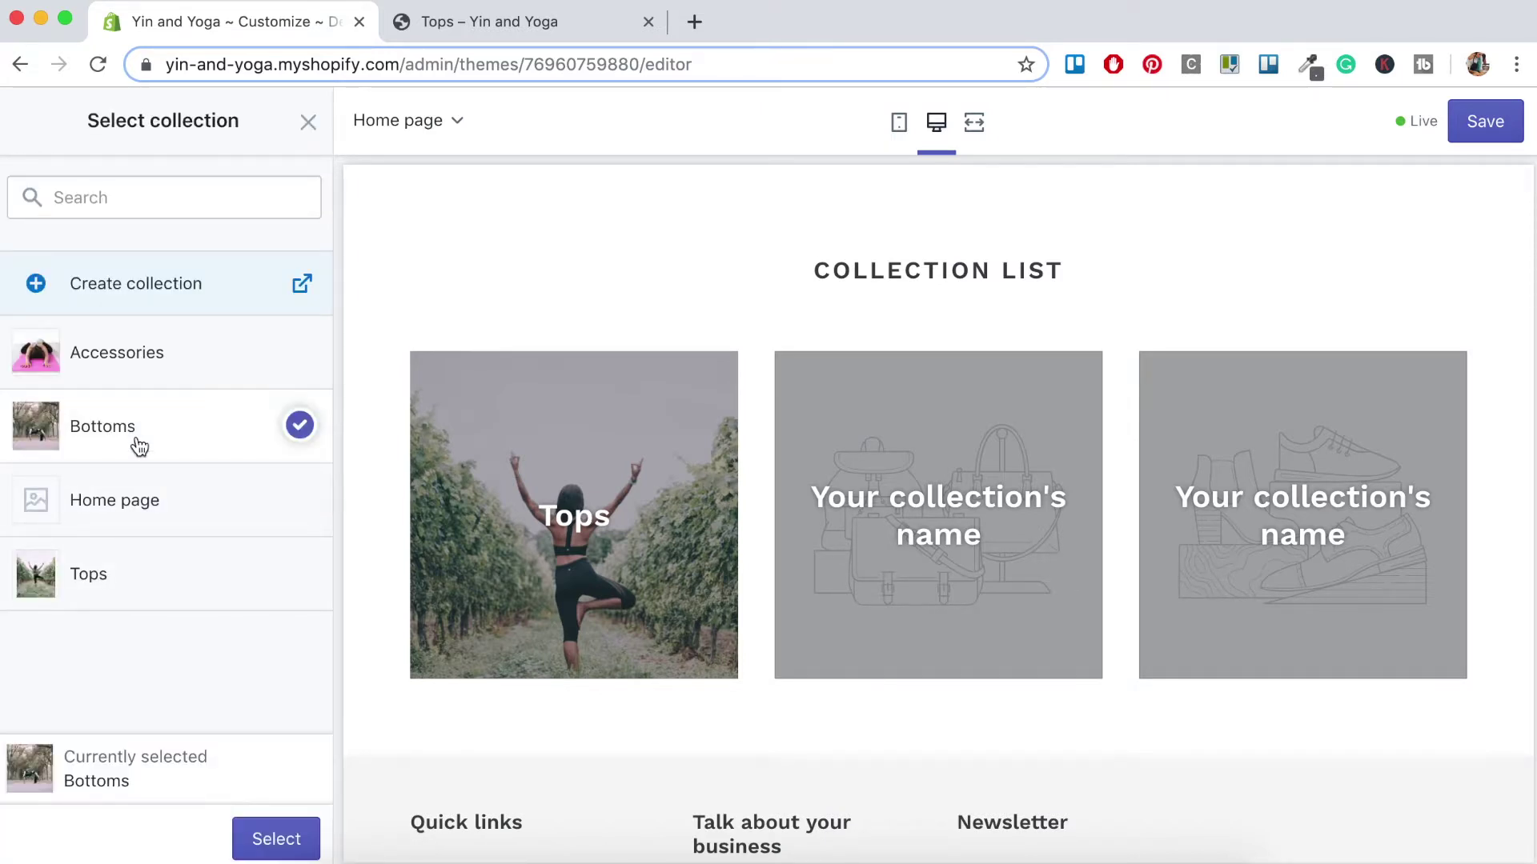
click(279, 824)
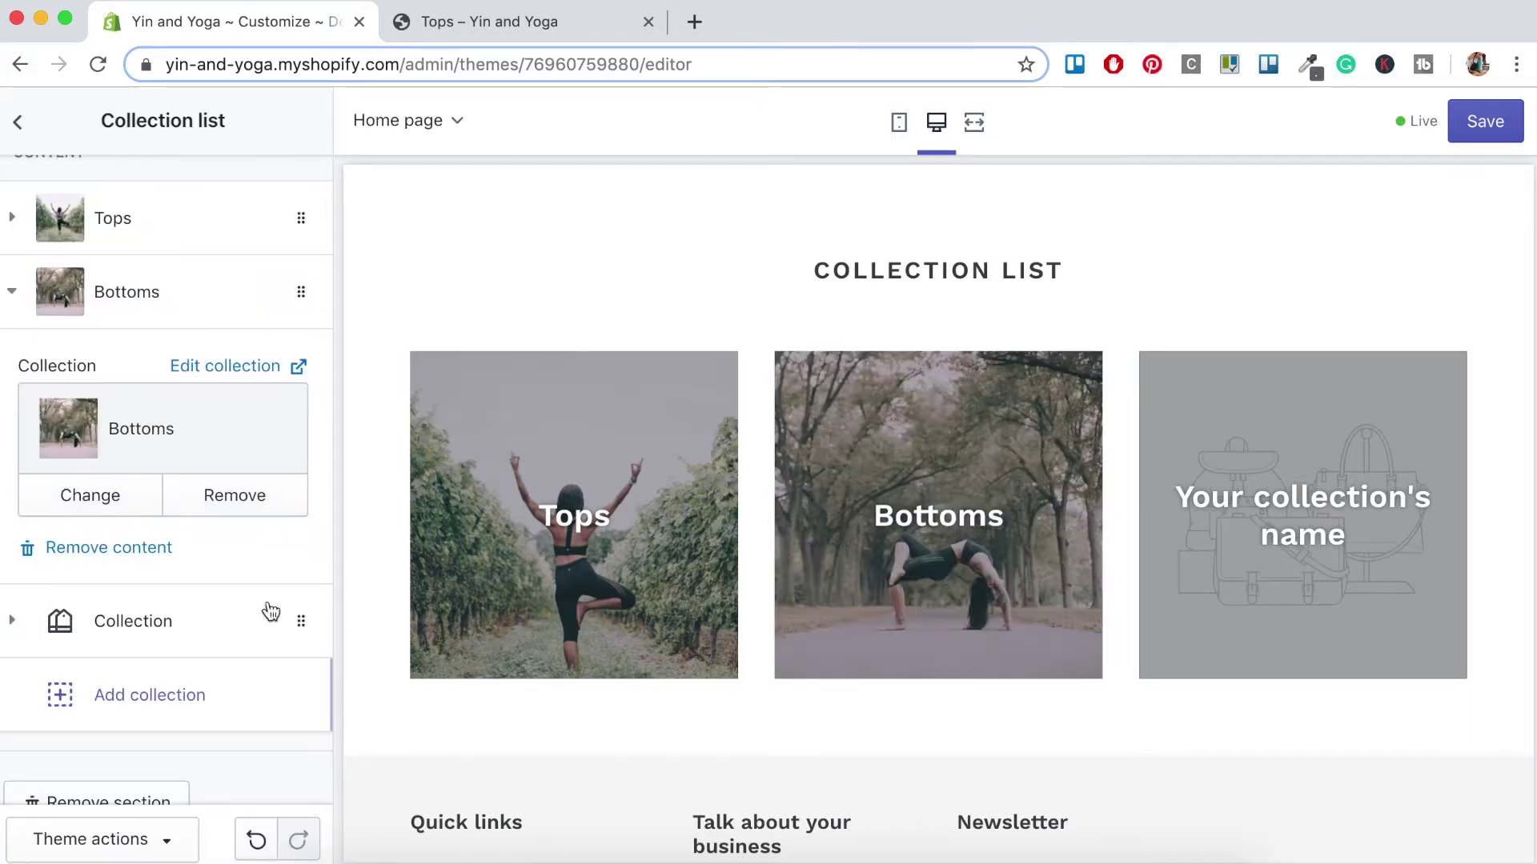
click(46, 567)
click(184, 490)
click(183, 370)
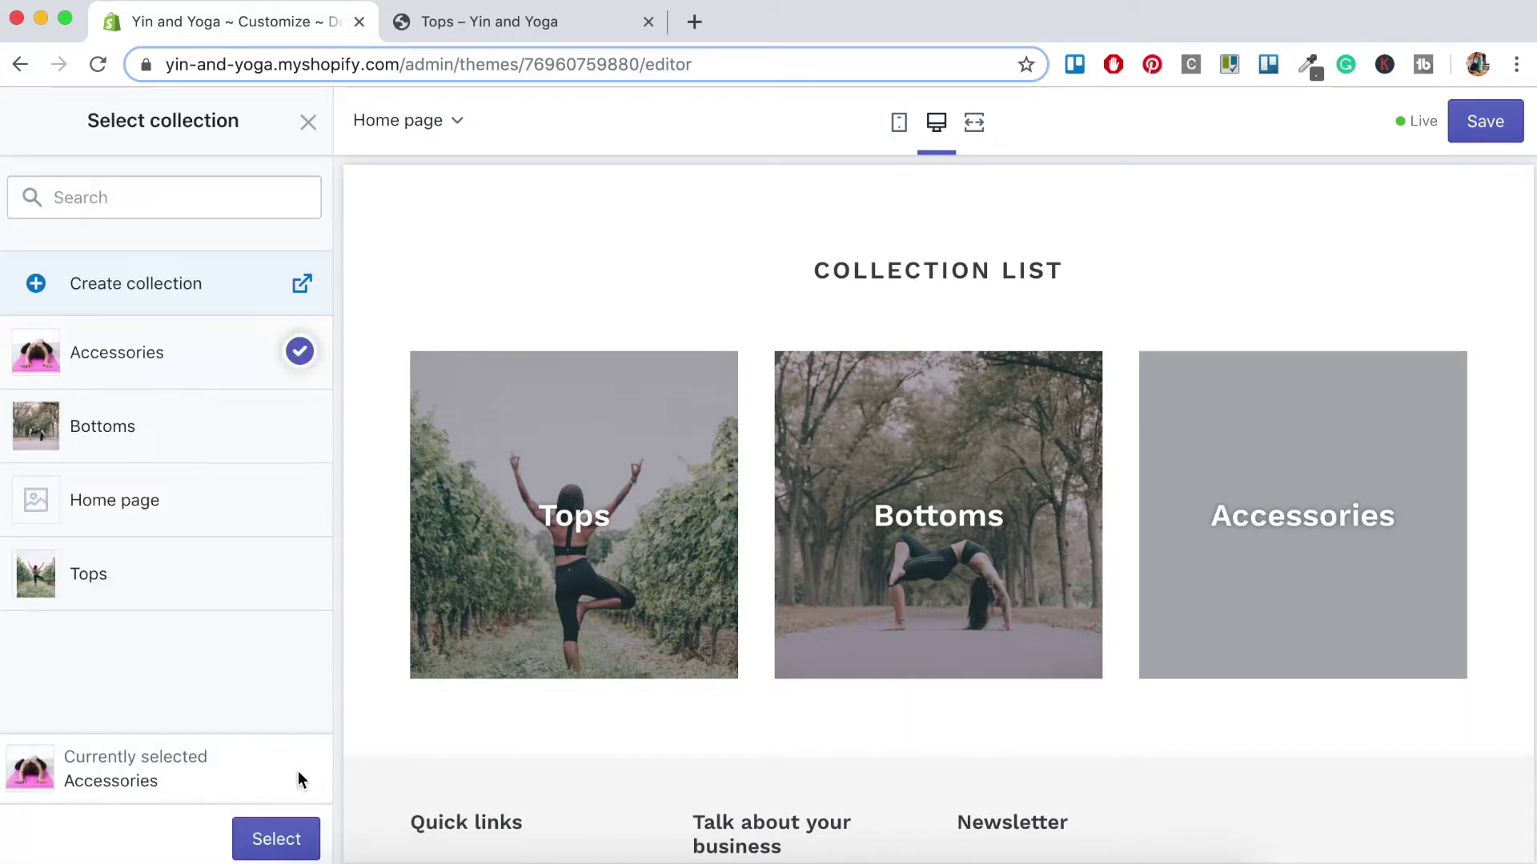
click(279, 834)
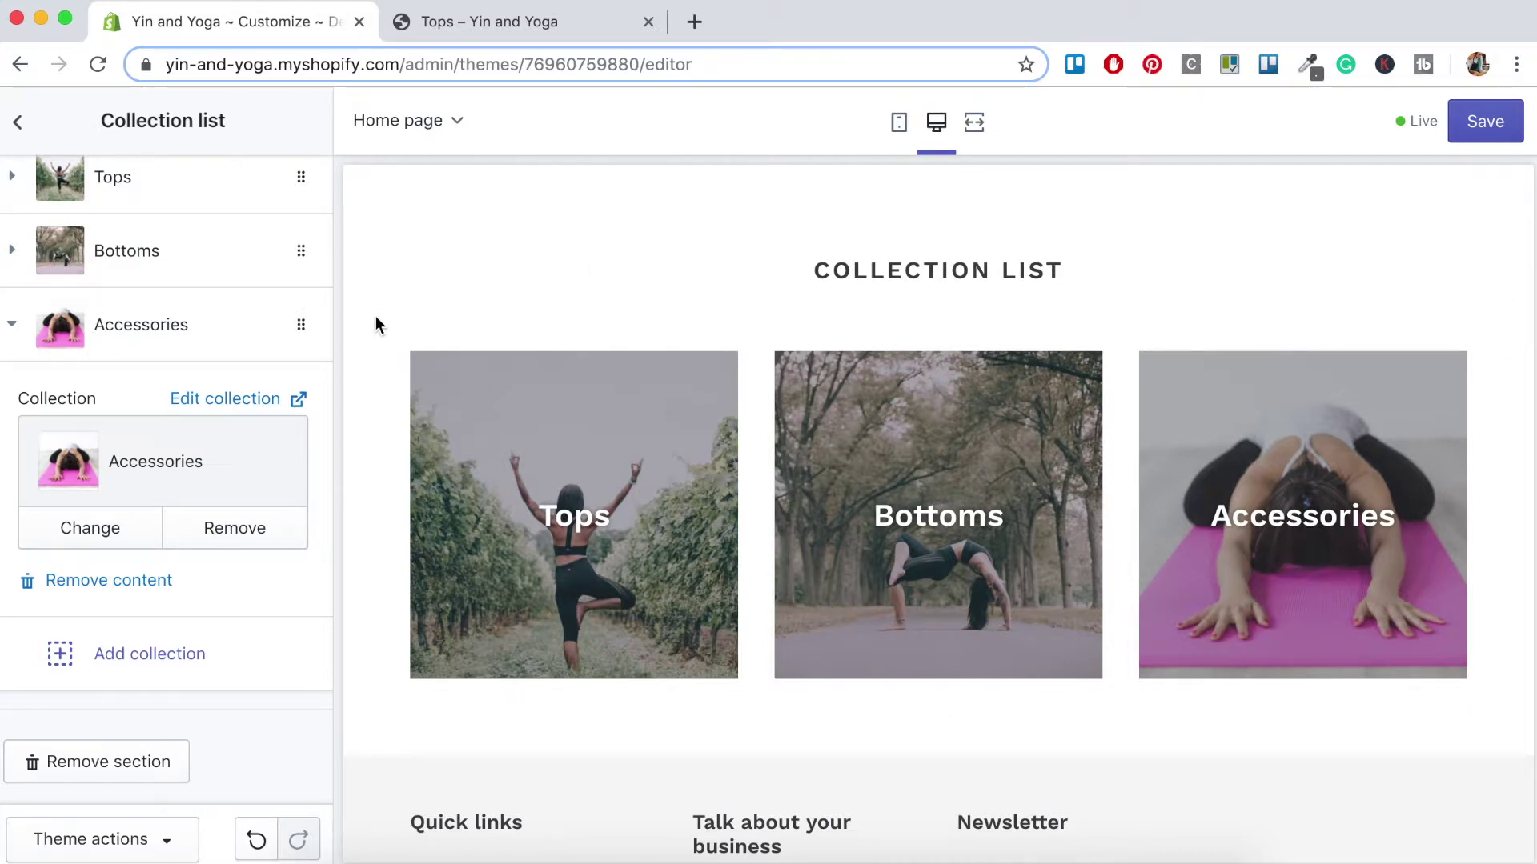
click(1484, 122)
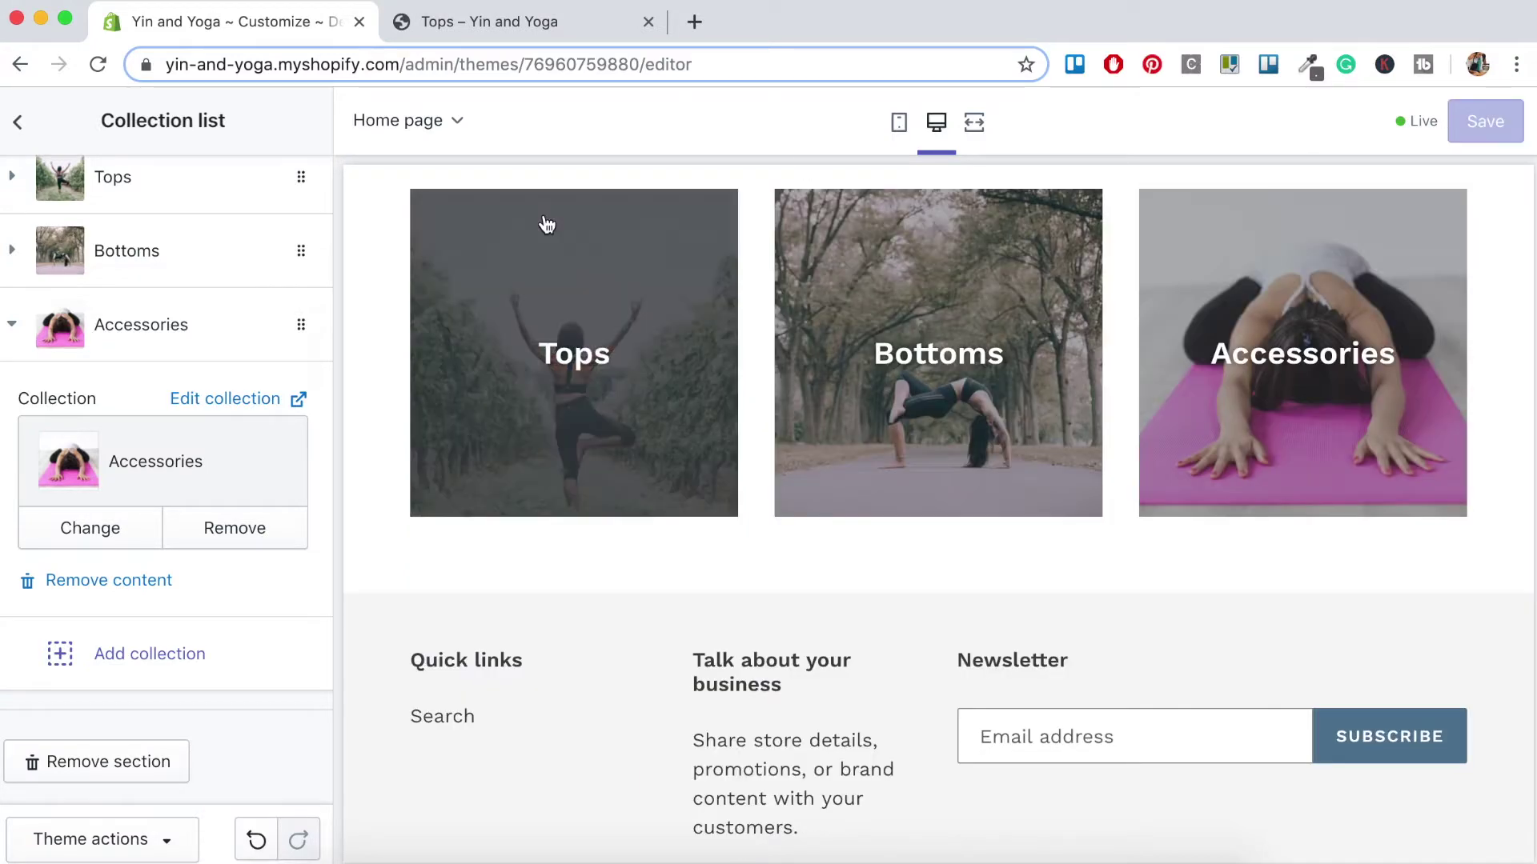
Exit the theme editor and view the live storefront, scrolling down to the collection list
click(19, 127)
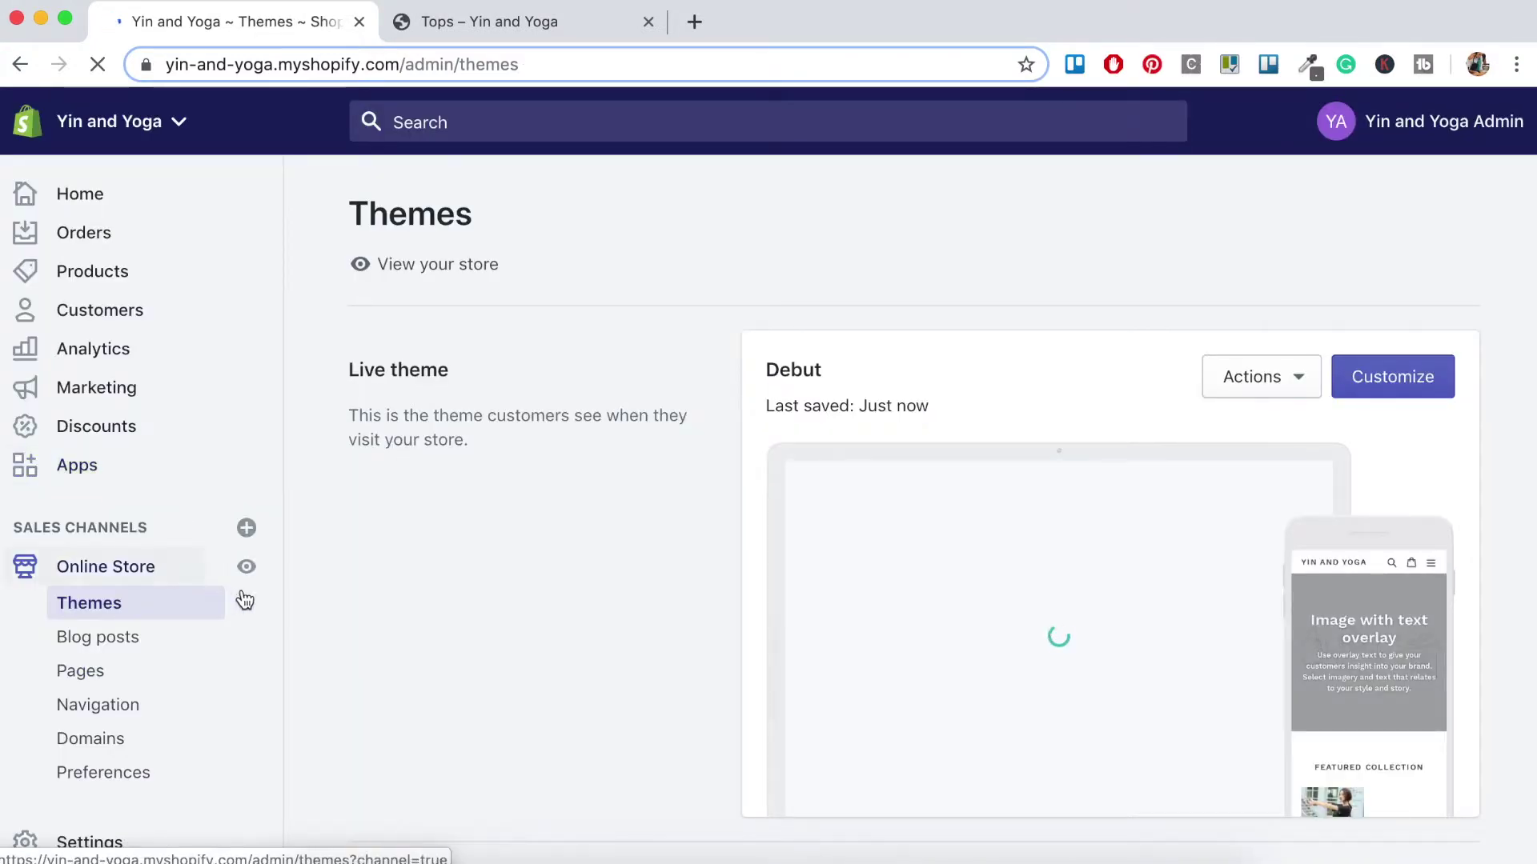
click(257, 571)
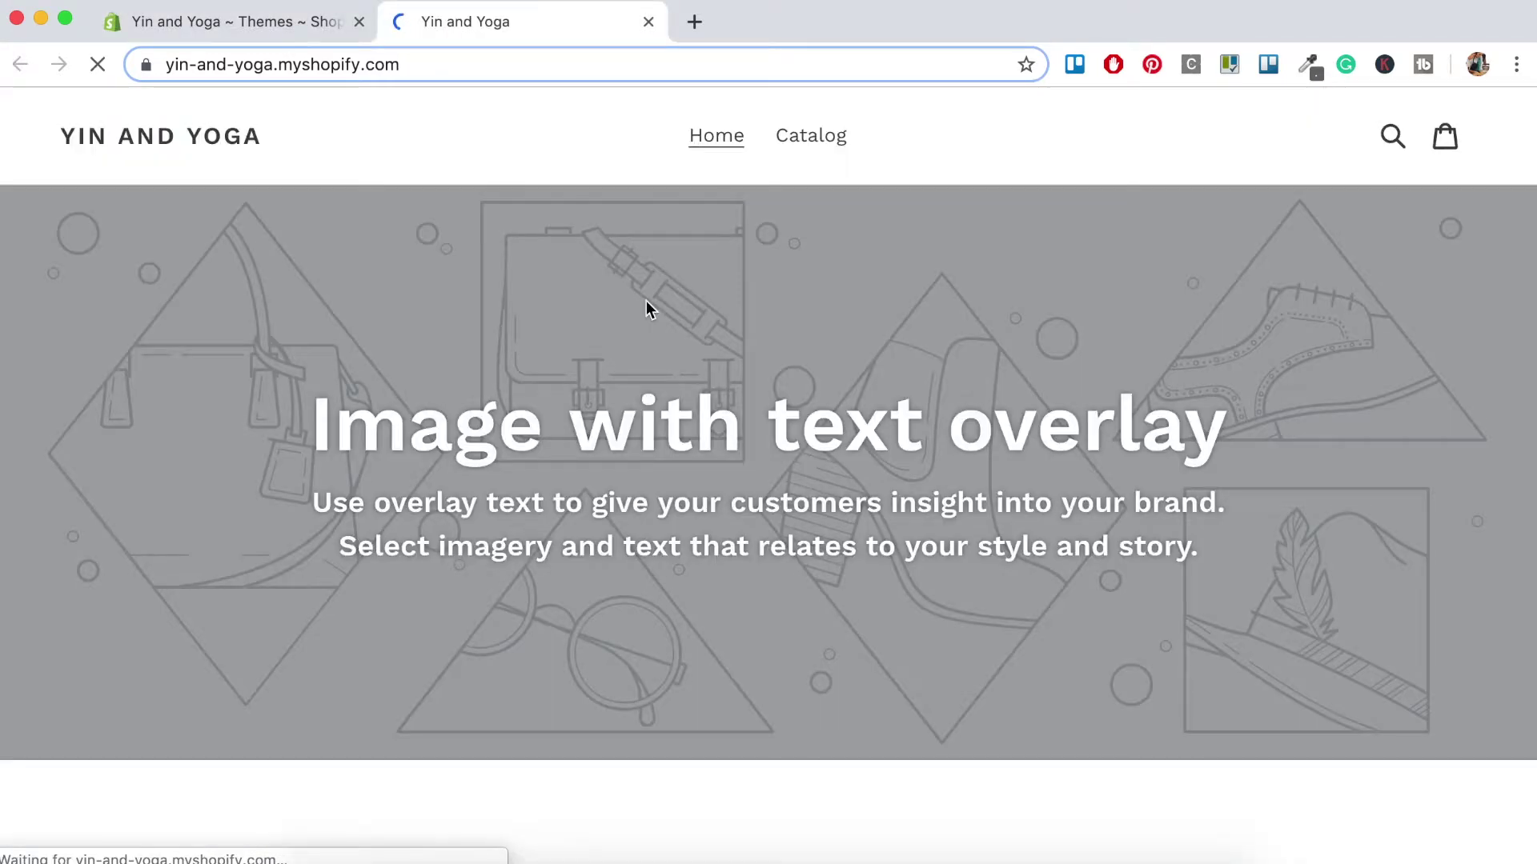
scroll(646, 301, down, 5)
scroll(647, 305, down, 10)
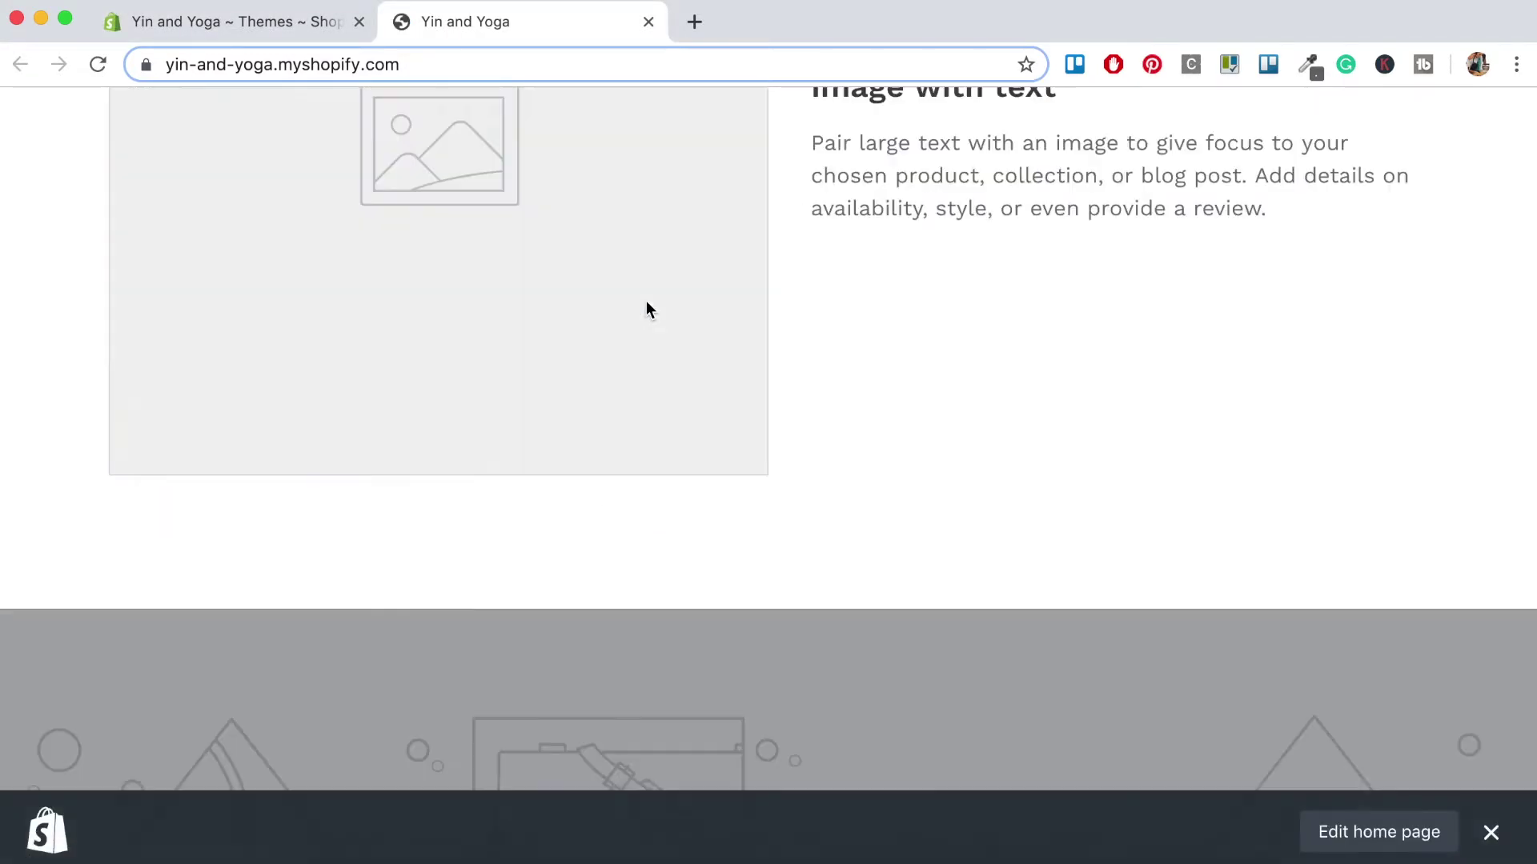
scroll(647, 307, down, 8)
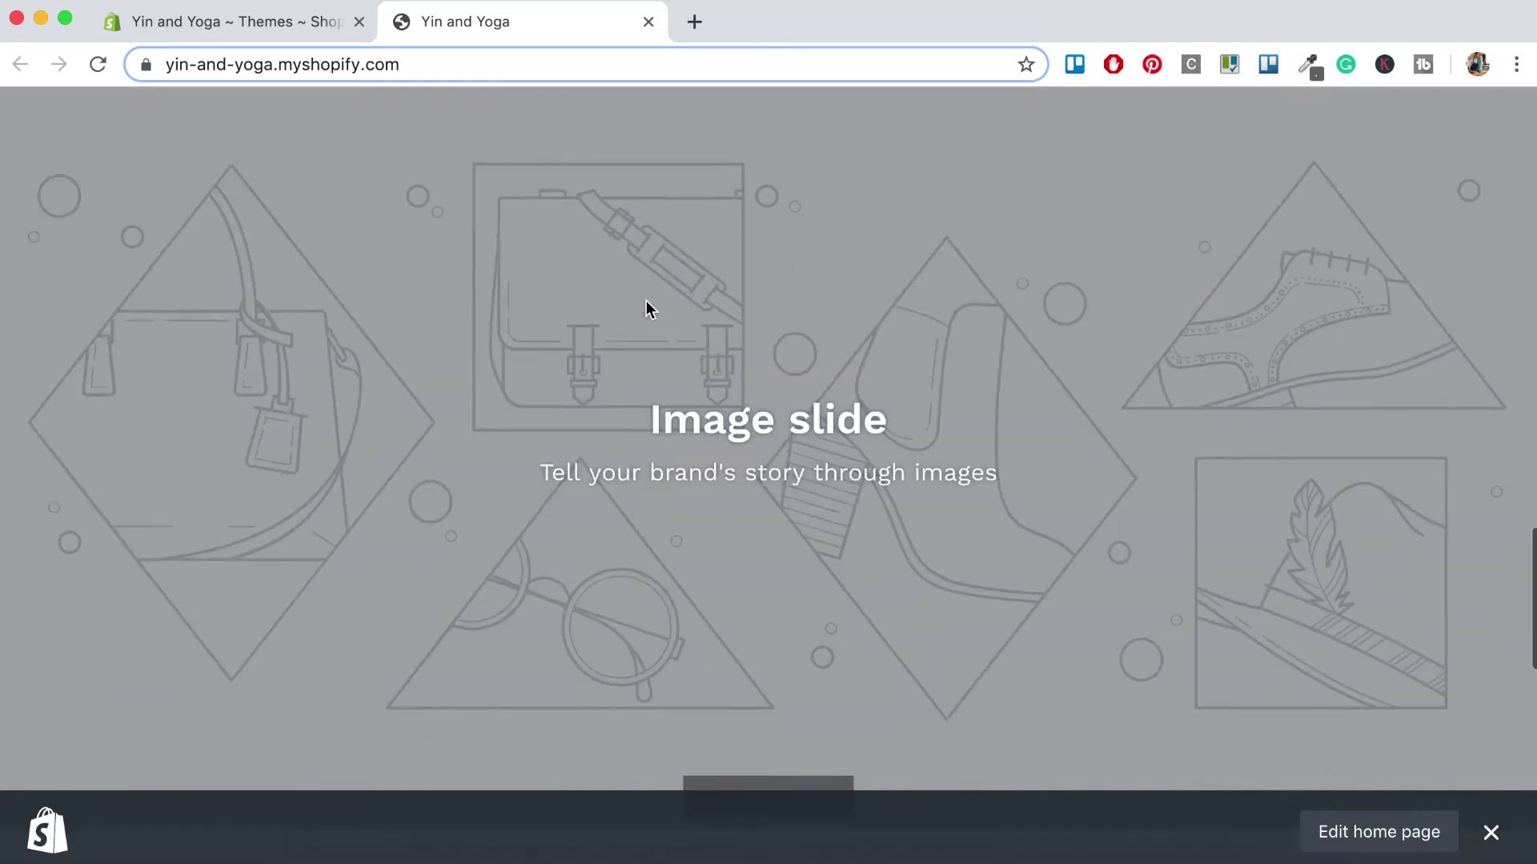
scroll(646, 301, down, 8)
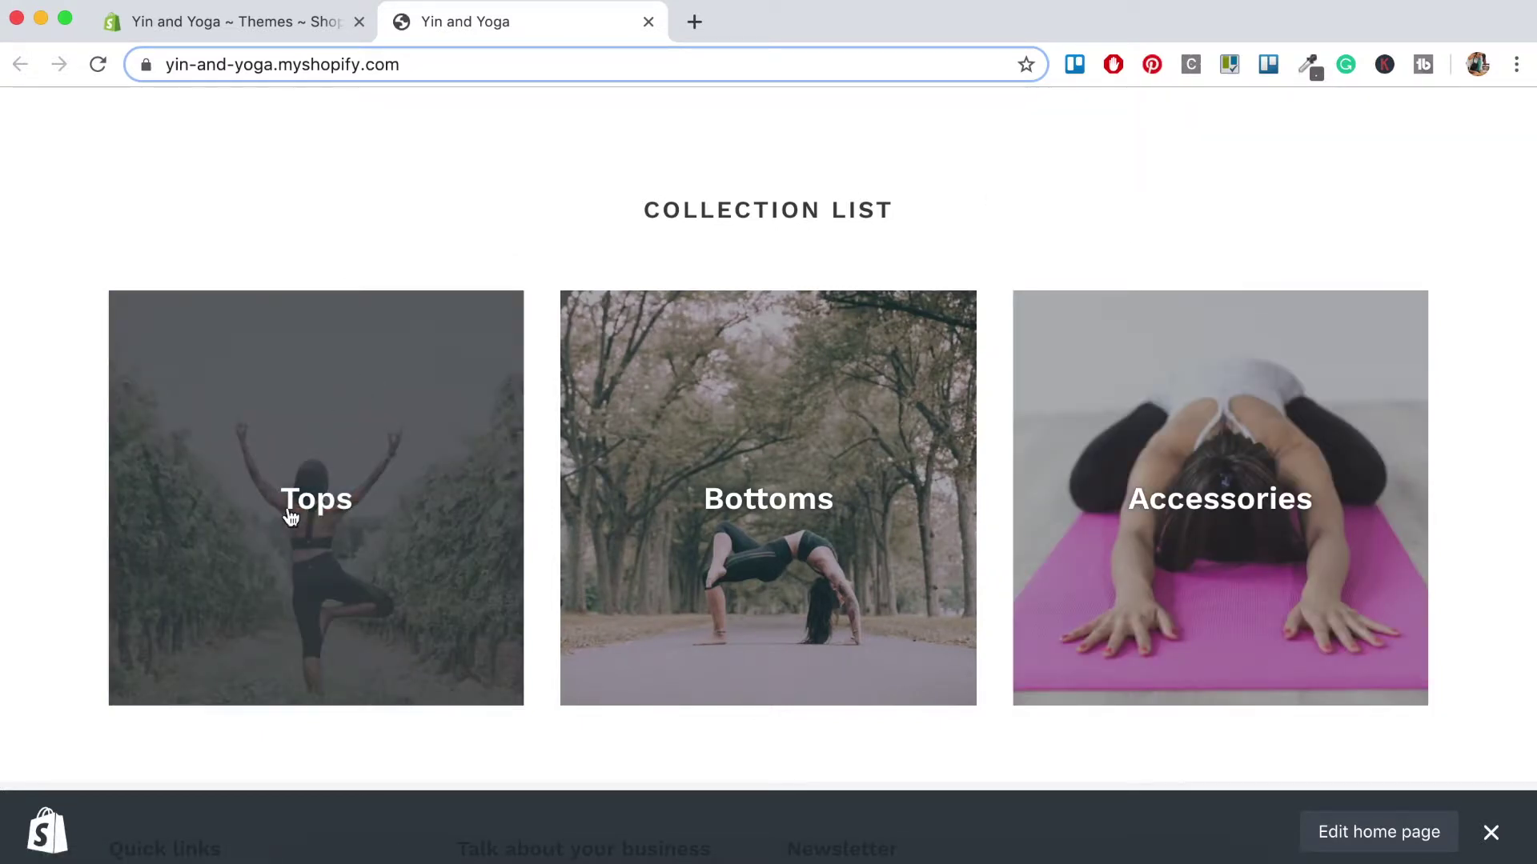
Open the Tops tile's collection page, then close the storefront tab to return to Themes
click(319, 497)
scroll(708, 567, down, 8)
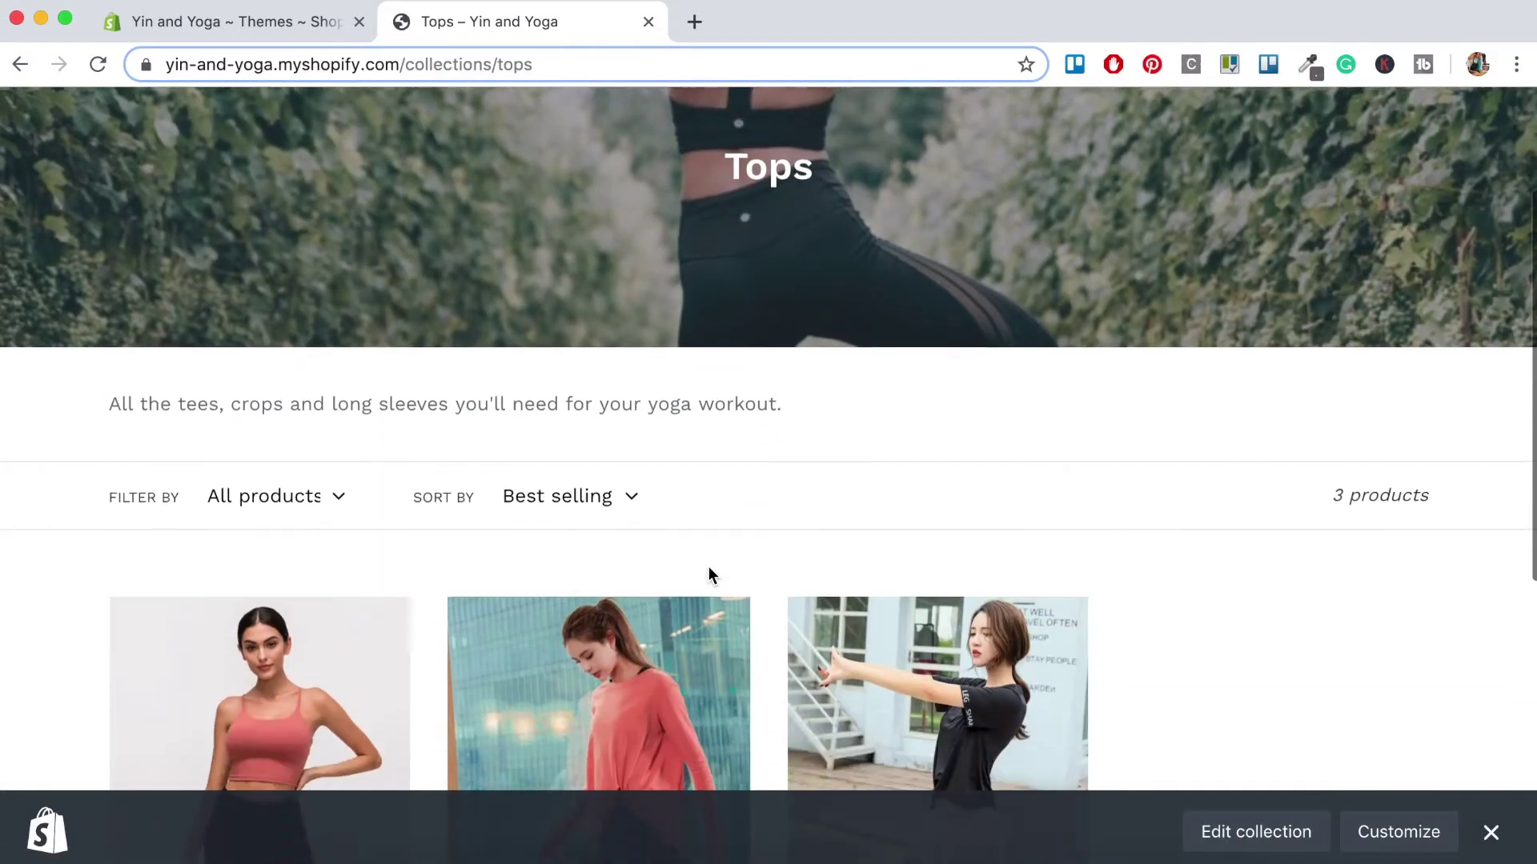
scroll(718, 94, up, 2)
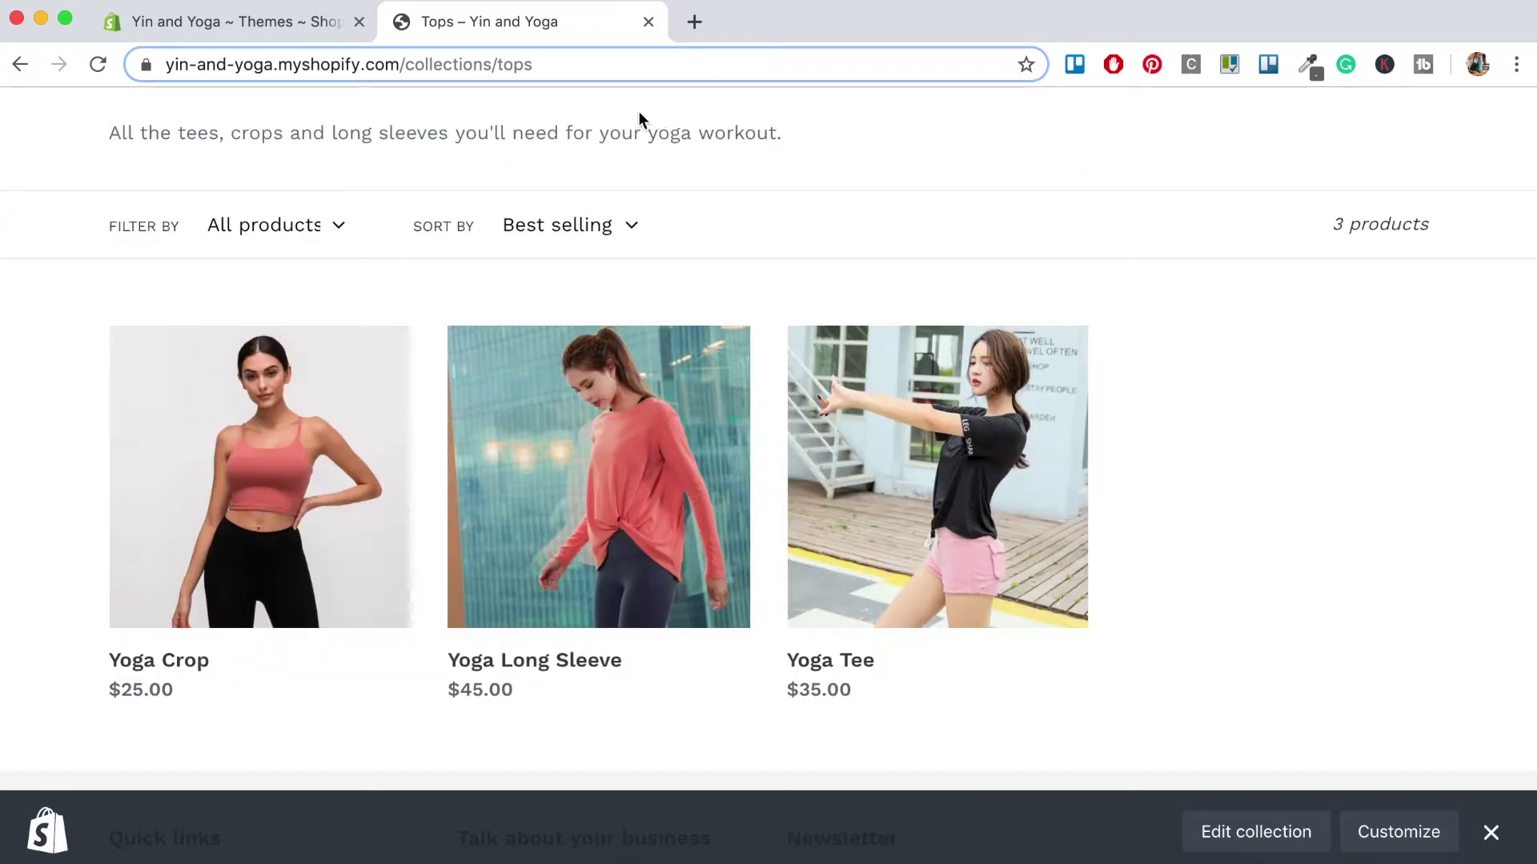
click(648, 23)
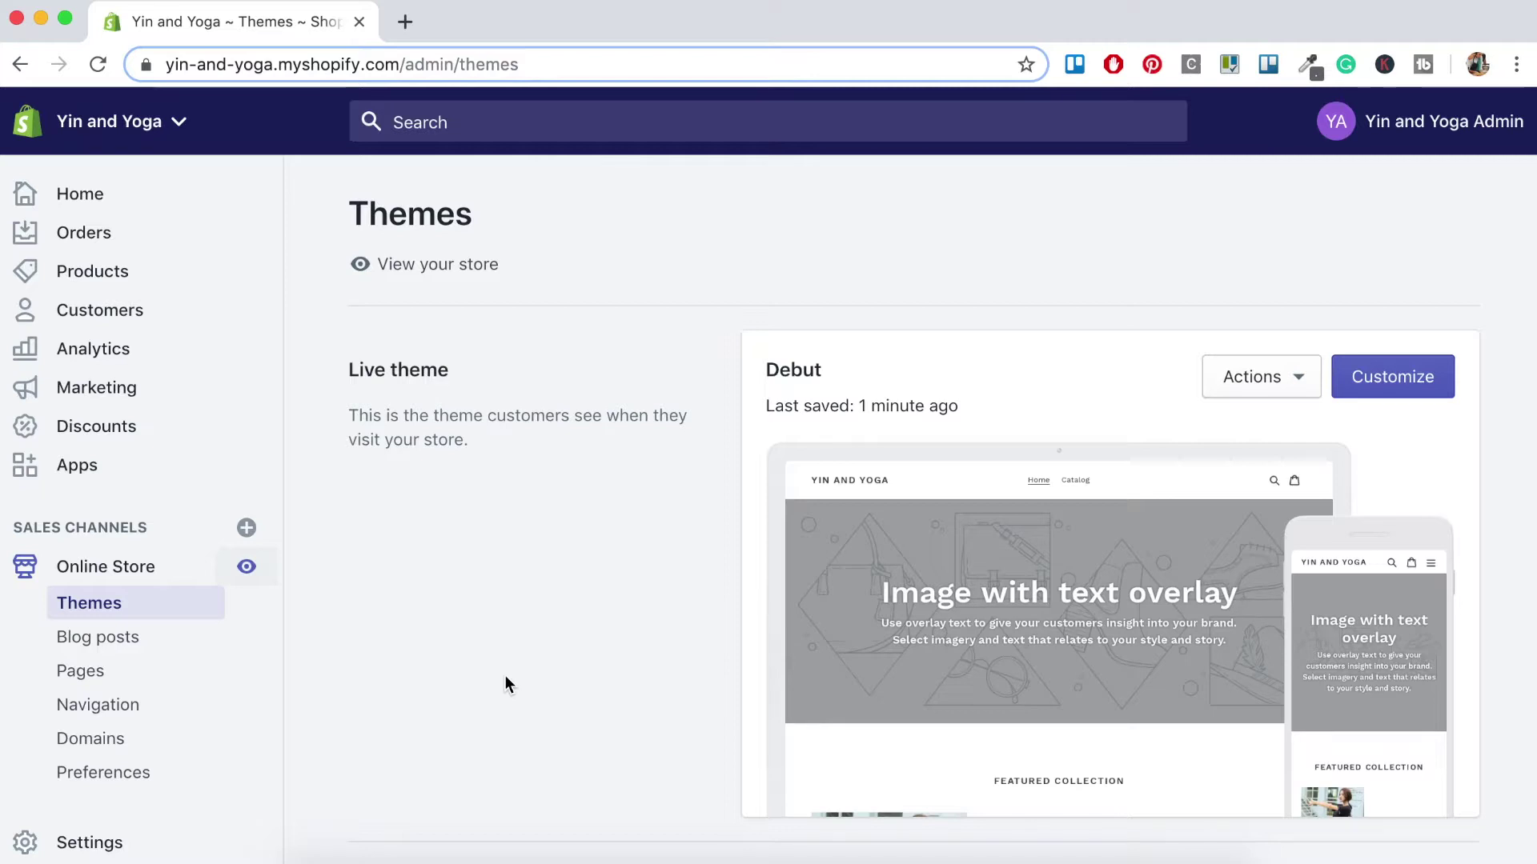
Start a new Automated collection and open its Product tag condition dropdown
click(113, 285)
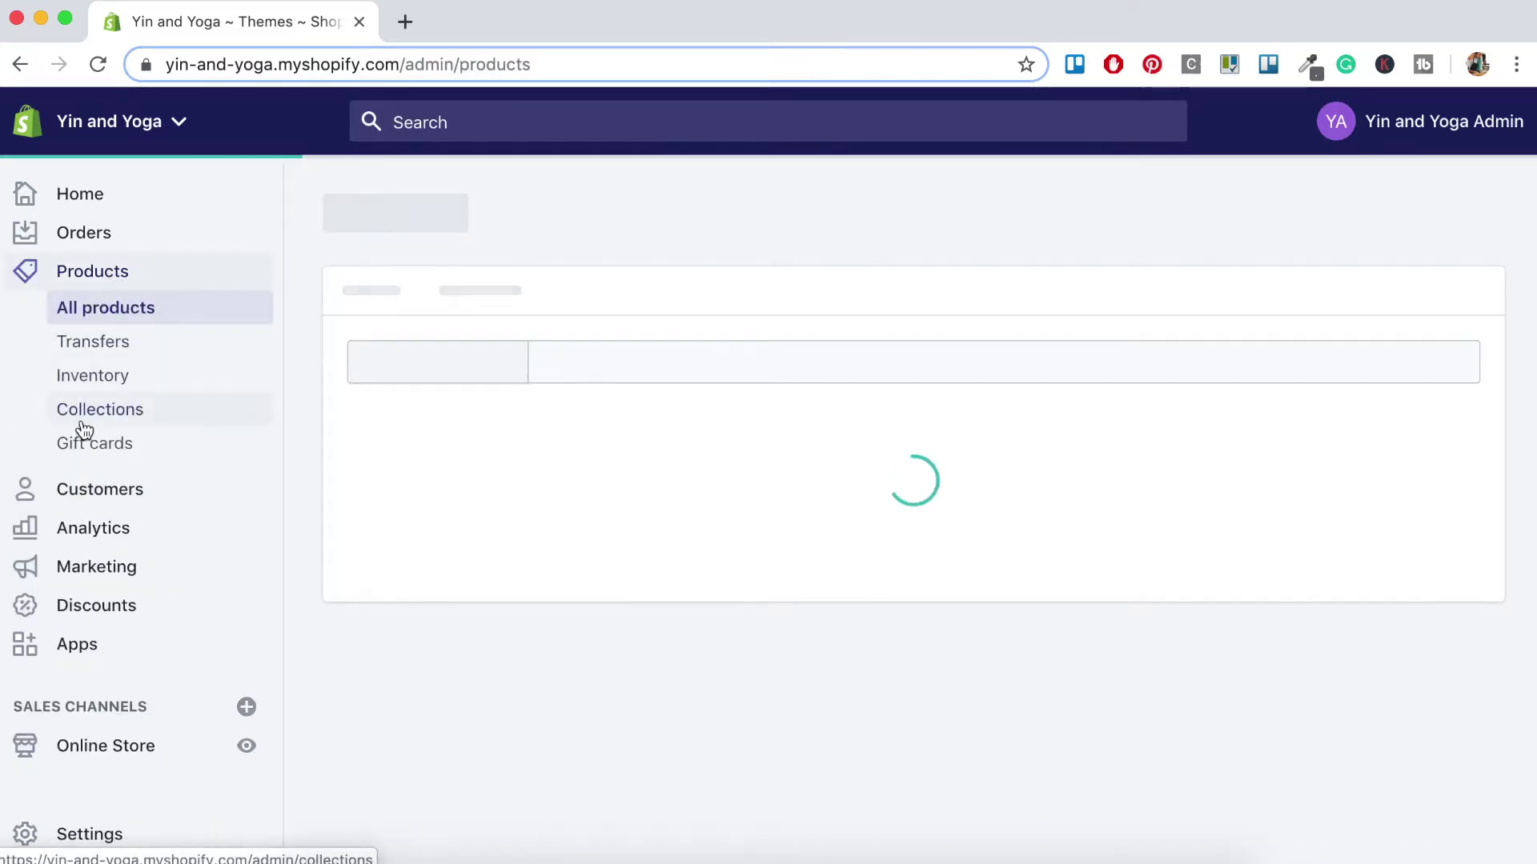
click(98, 421)
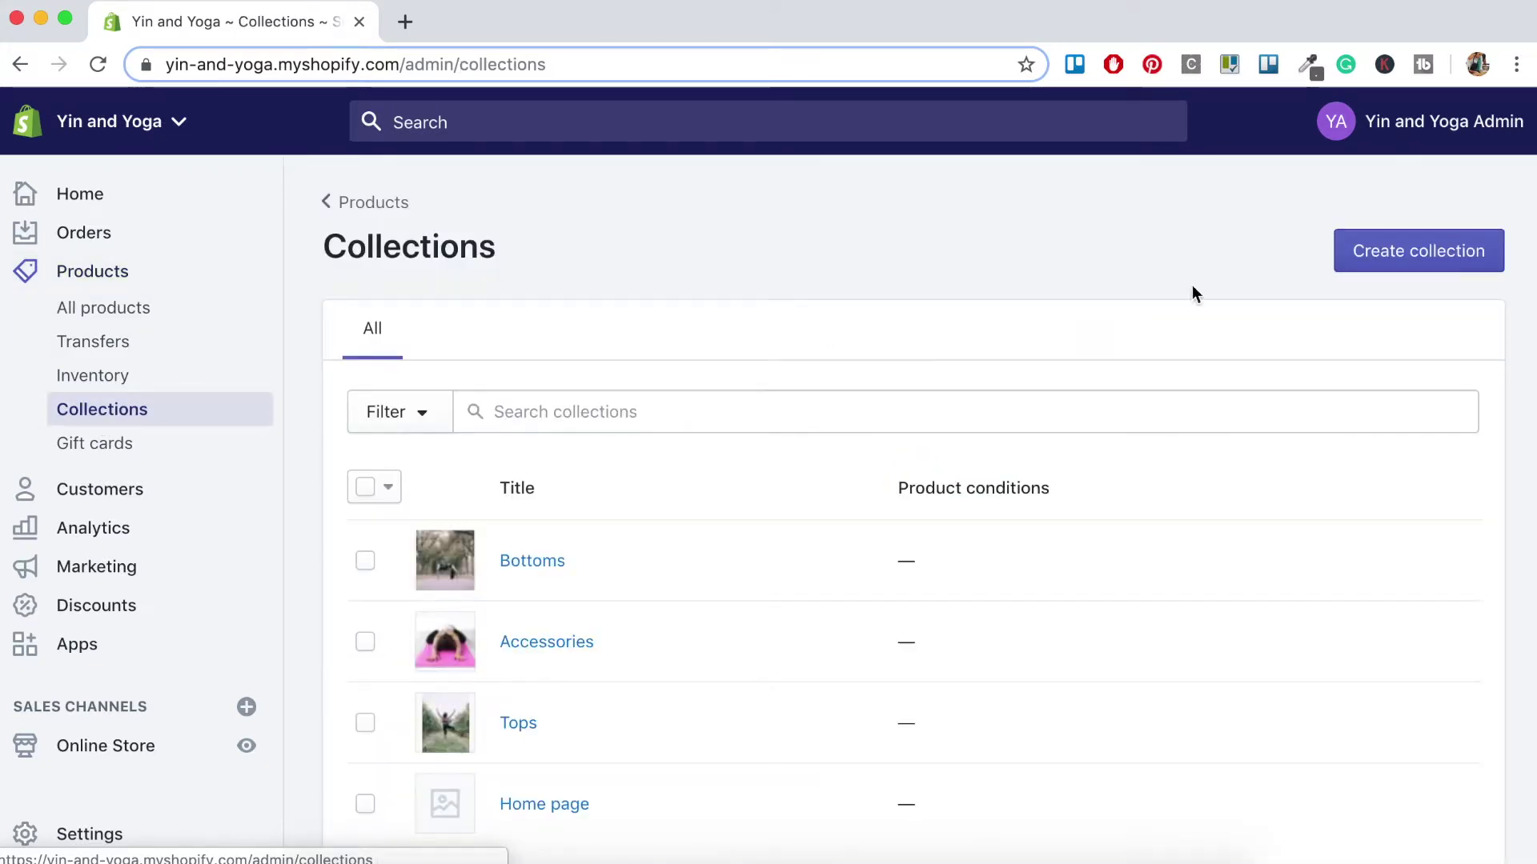
click(1401, 250)
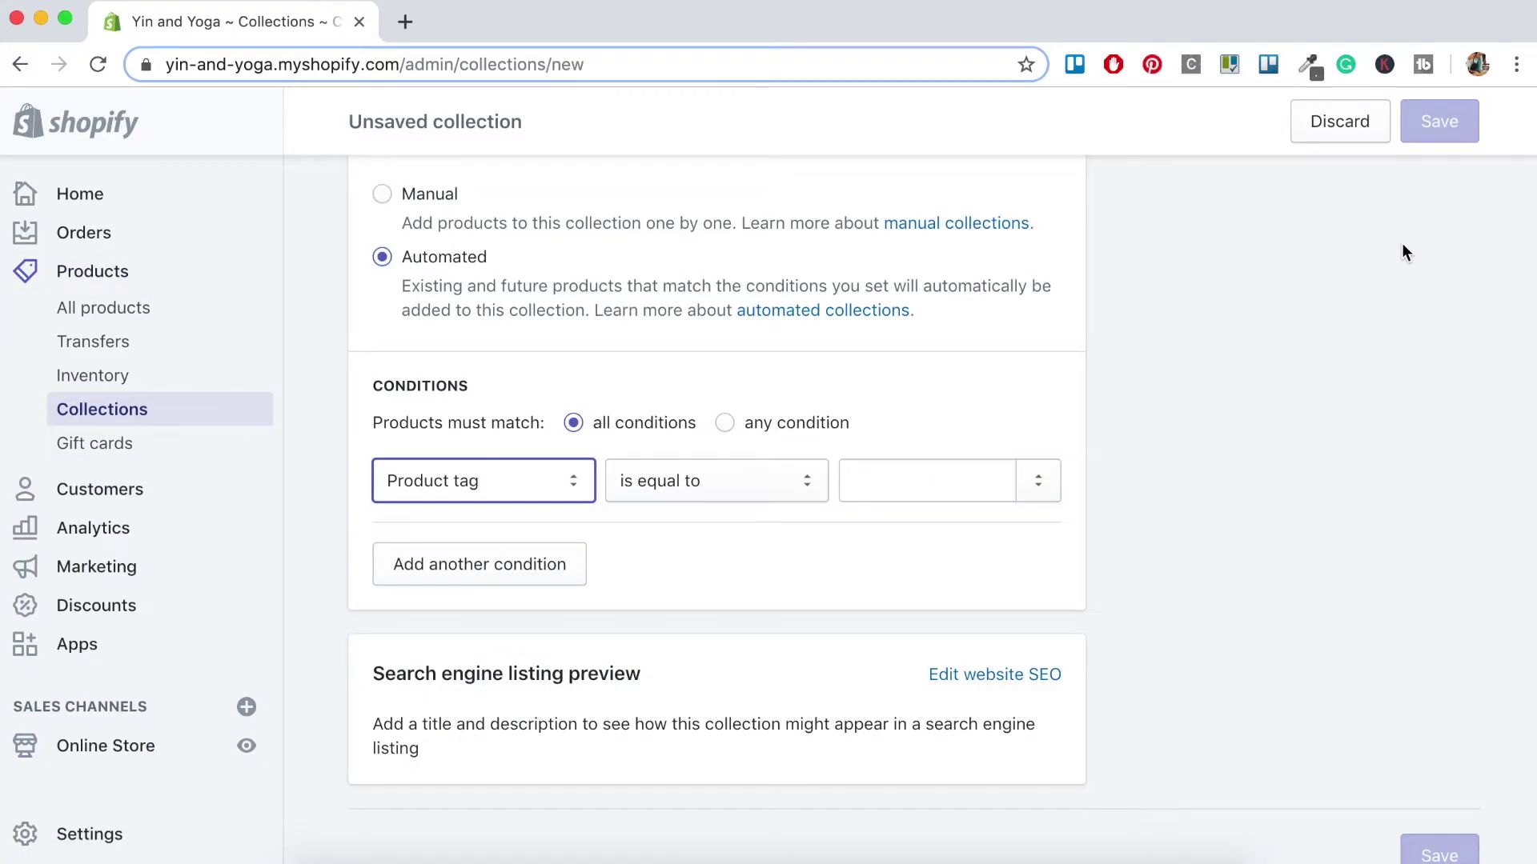
scroll(1055, 290, up, 2)
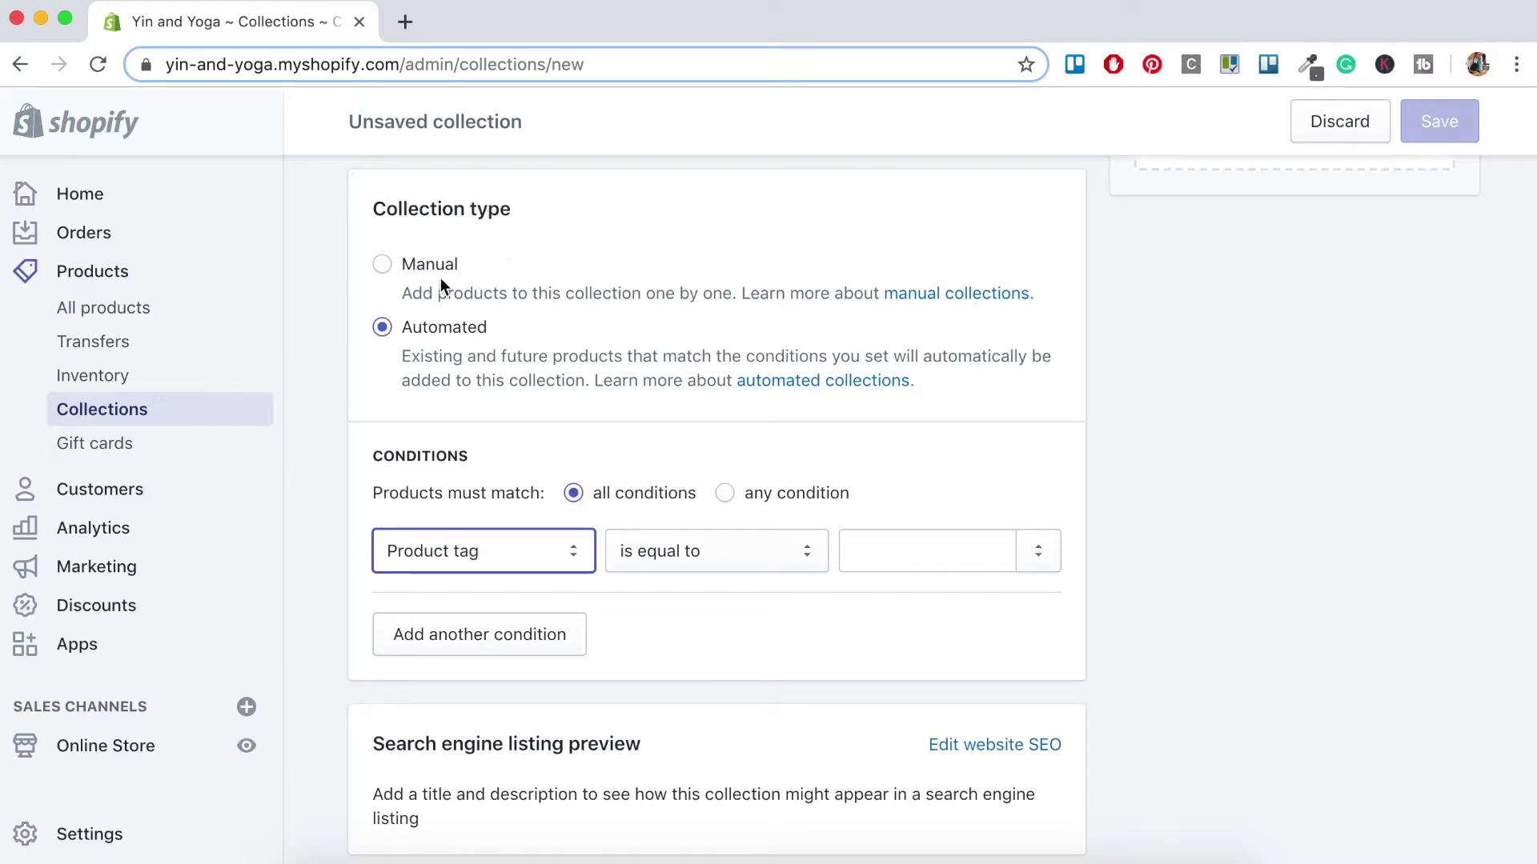
click(384, 328)
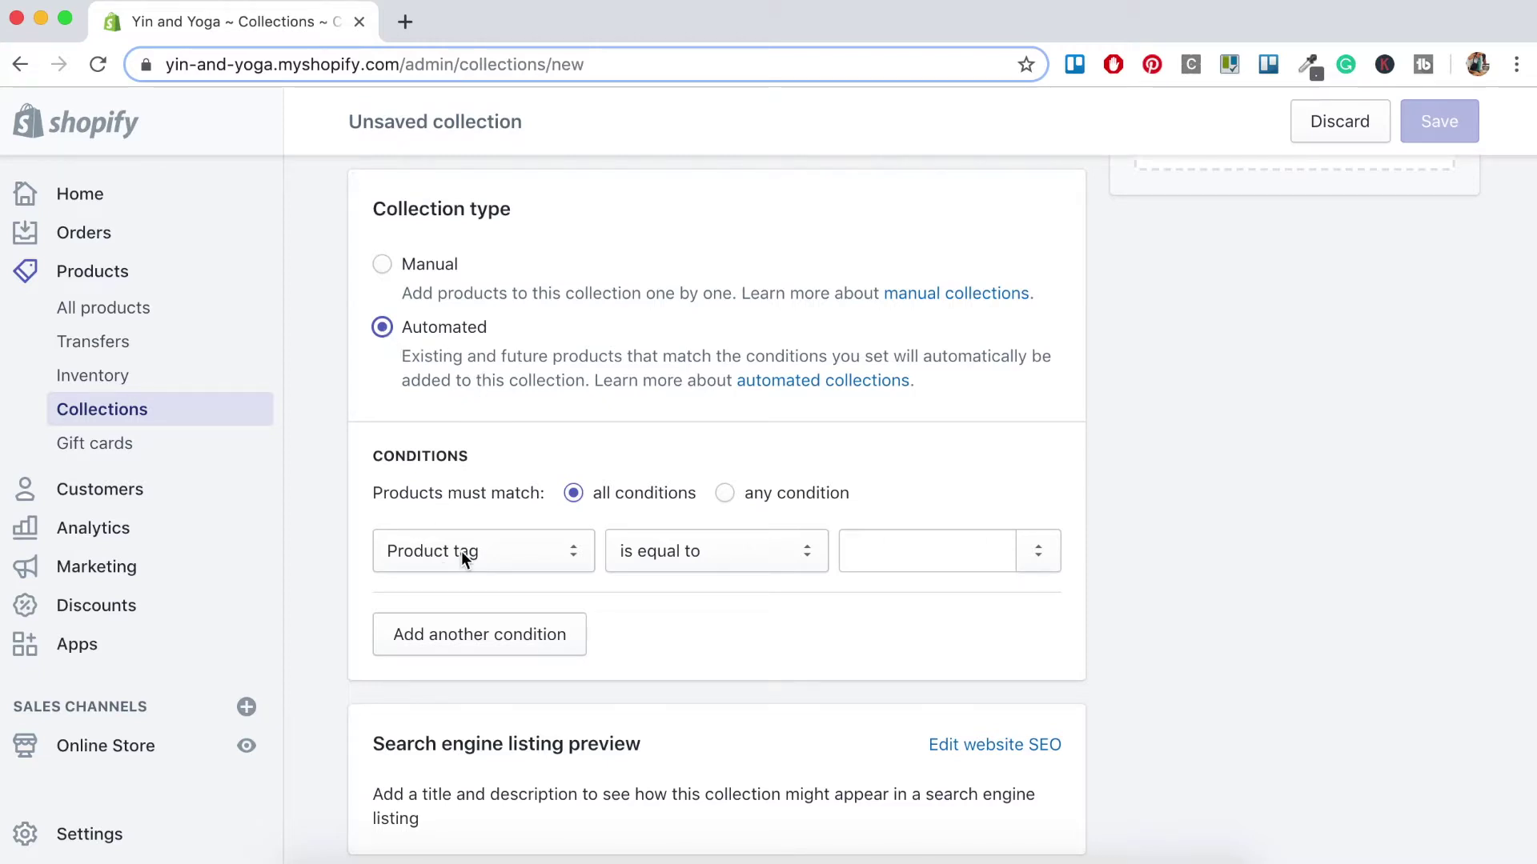
click(429, 555)
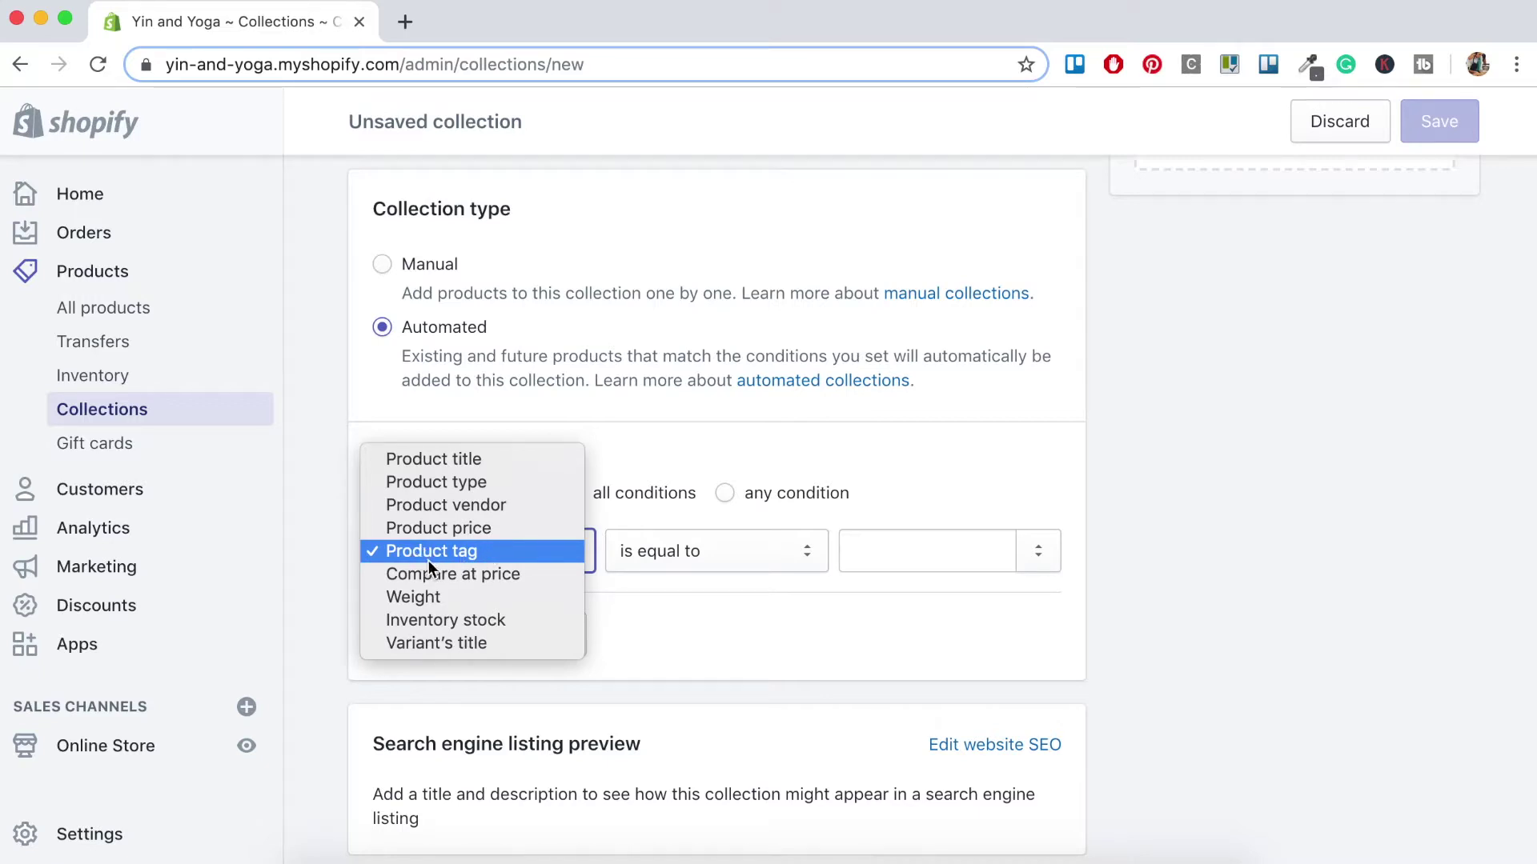
Set the automated collection's condition to Product tag is equal to Best Seller
click(450, 557)
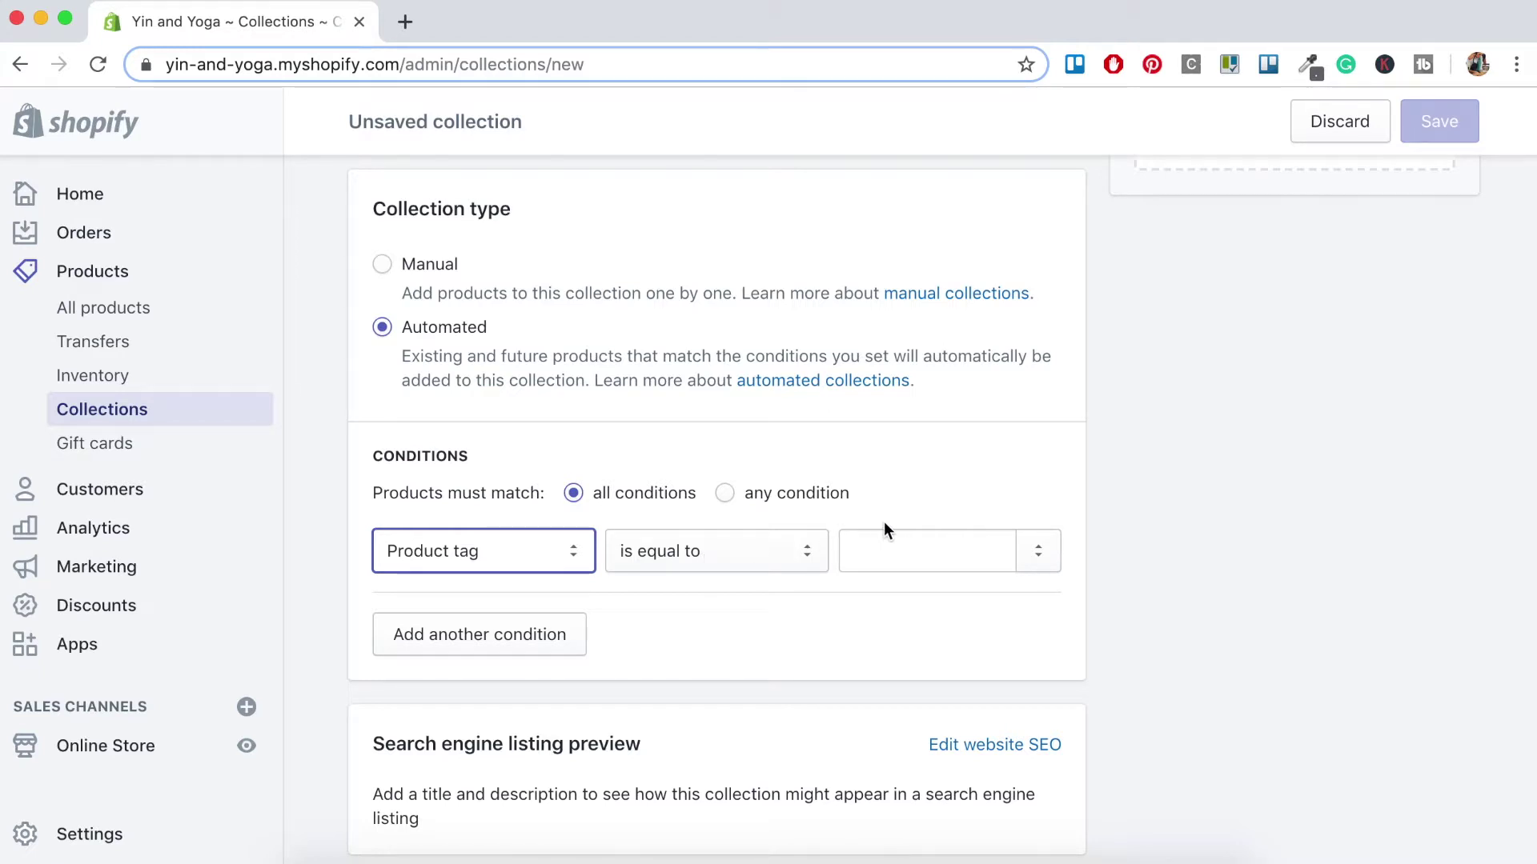
click(897, 549)
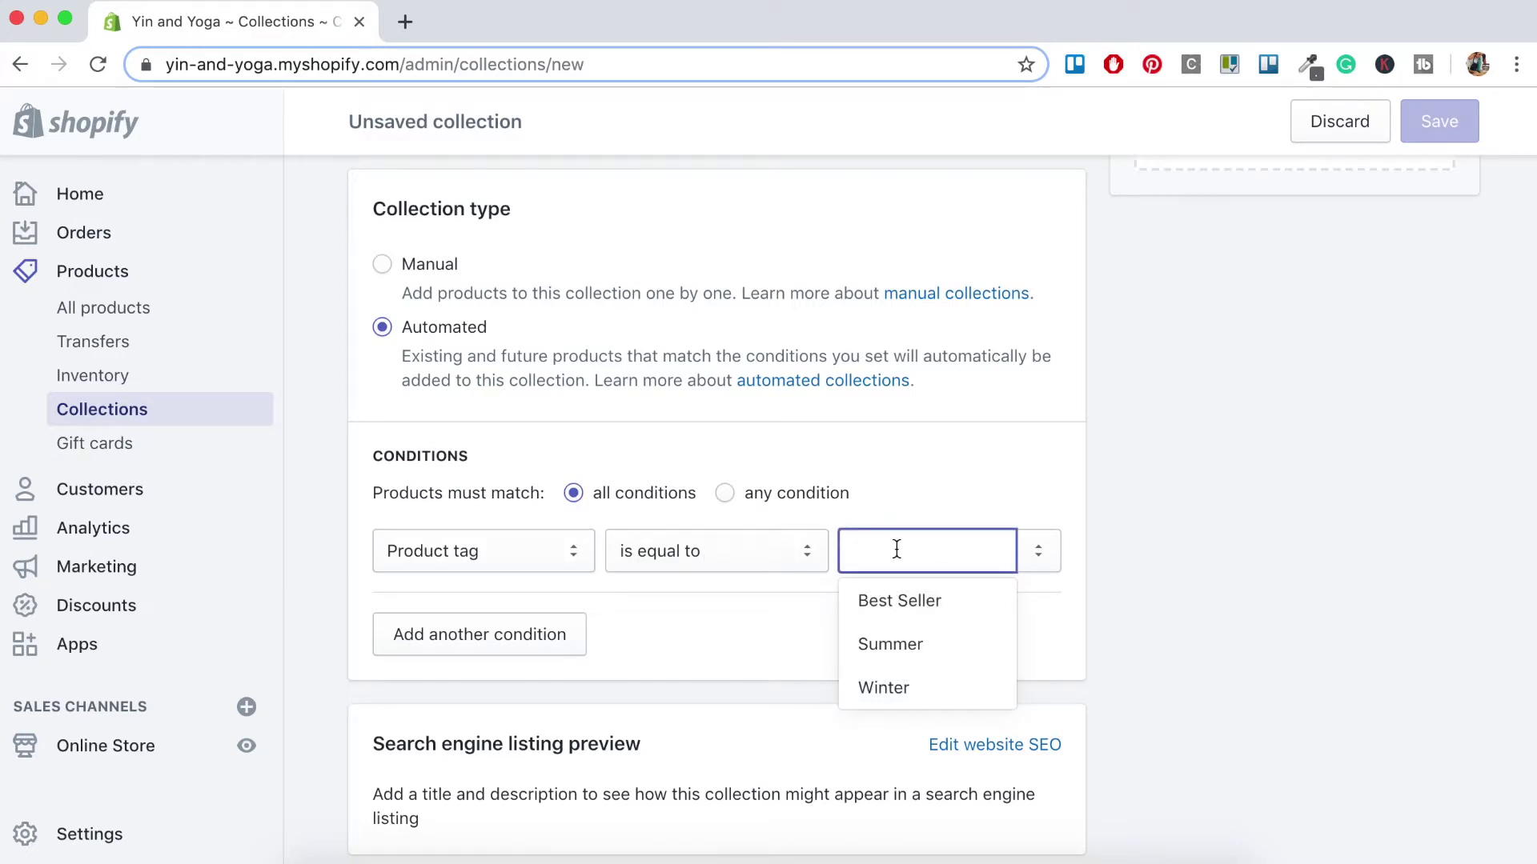
click(910, 612)
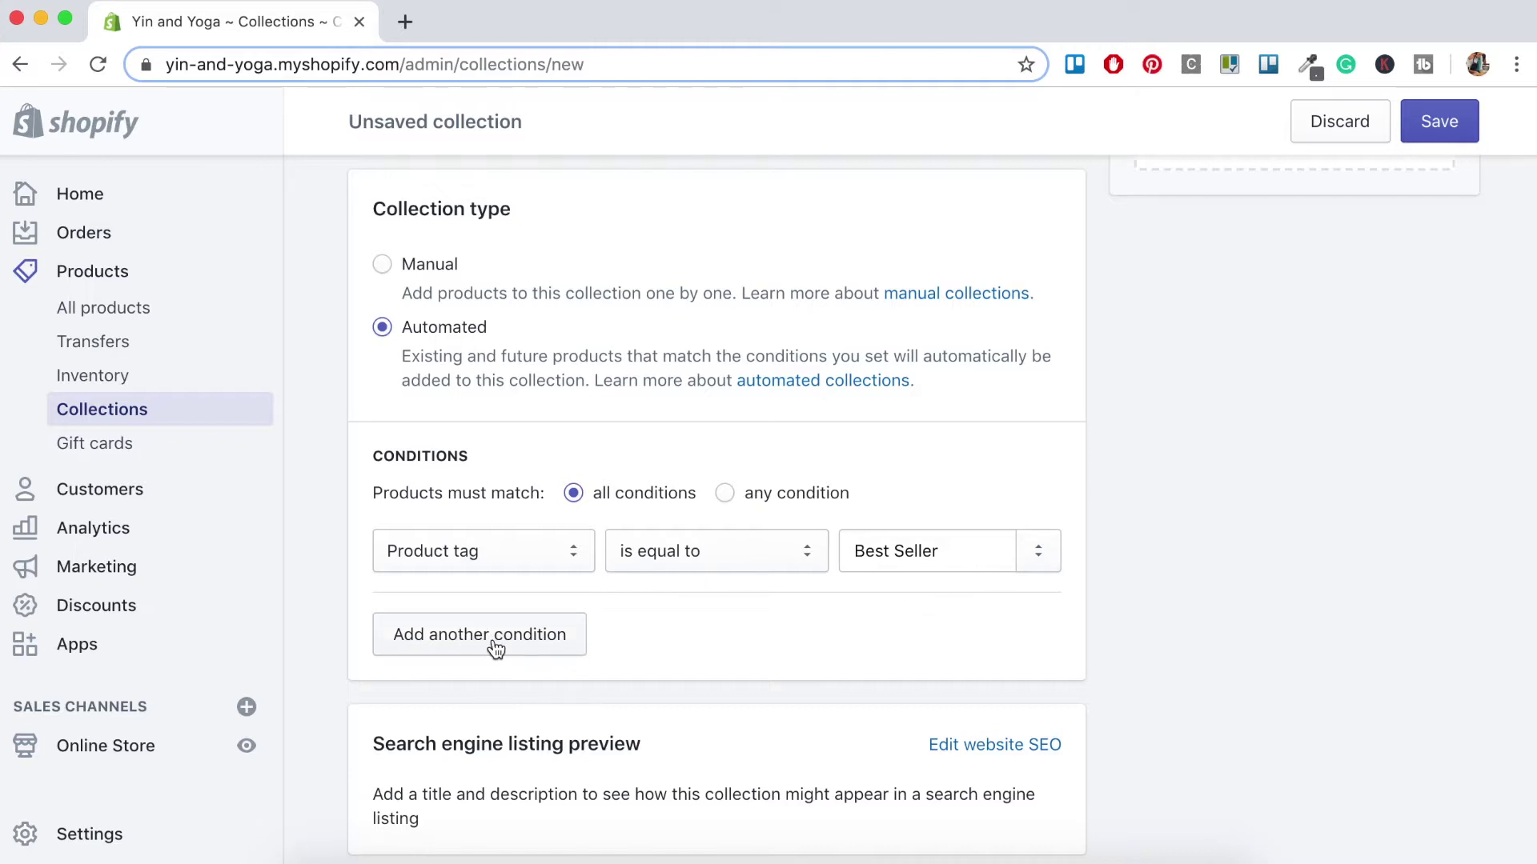
scroll(1113, 516, down, 1)
Title the collection 'Best Sellers', describe it as 'Here is all our most popular and best selling products.', and save
scroll(1113, 517, up, 5)
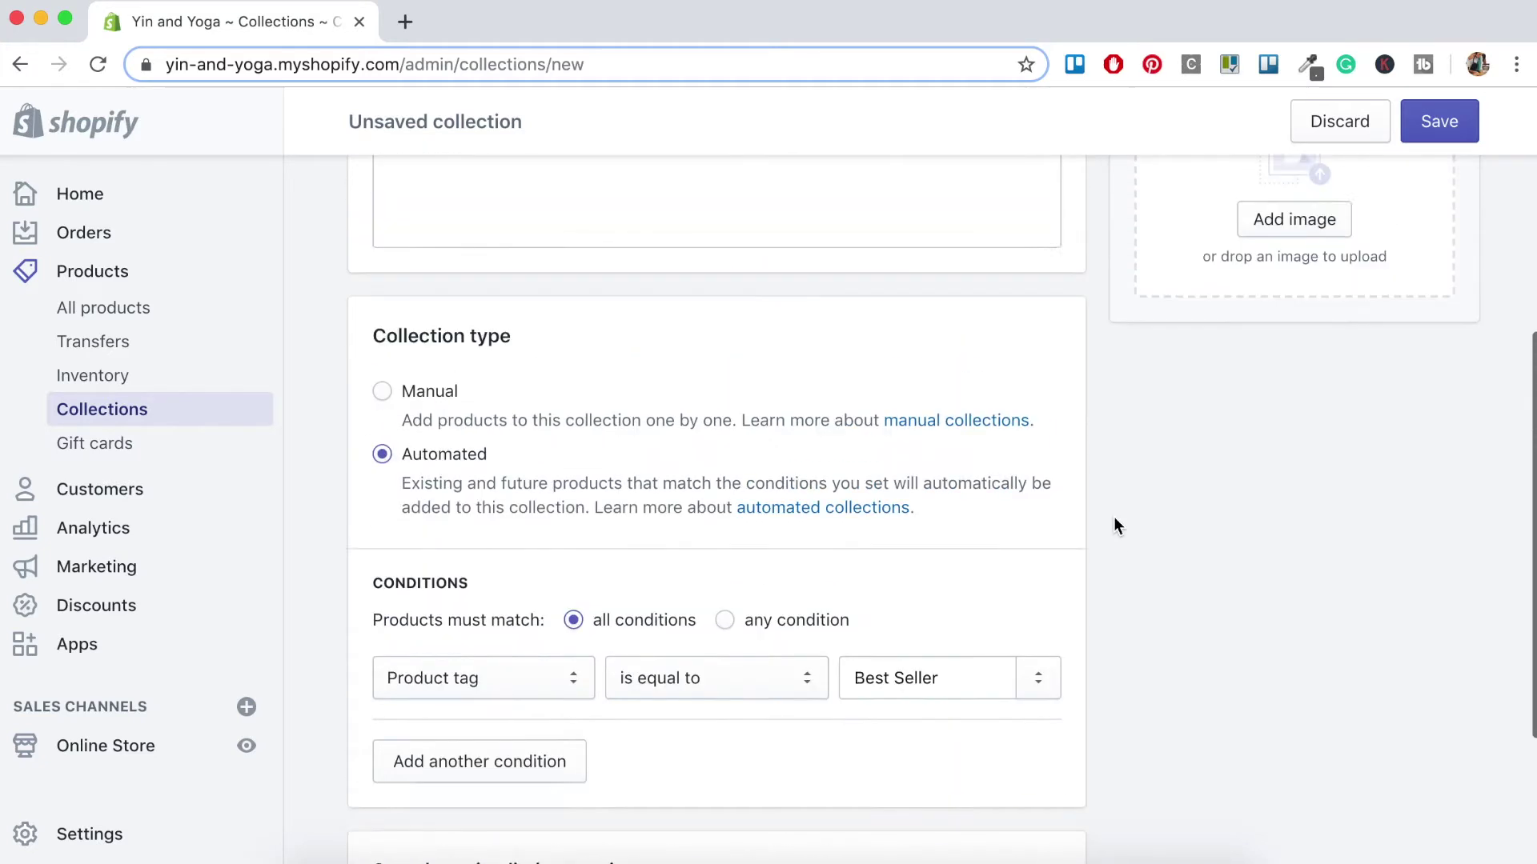
scroll(1100, 583, up, 3)
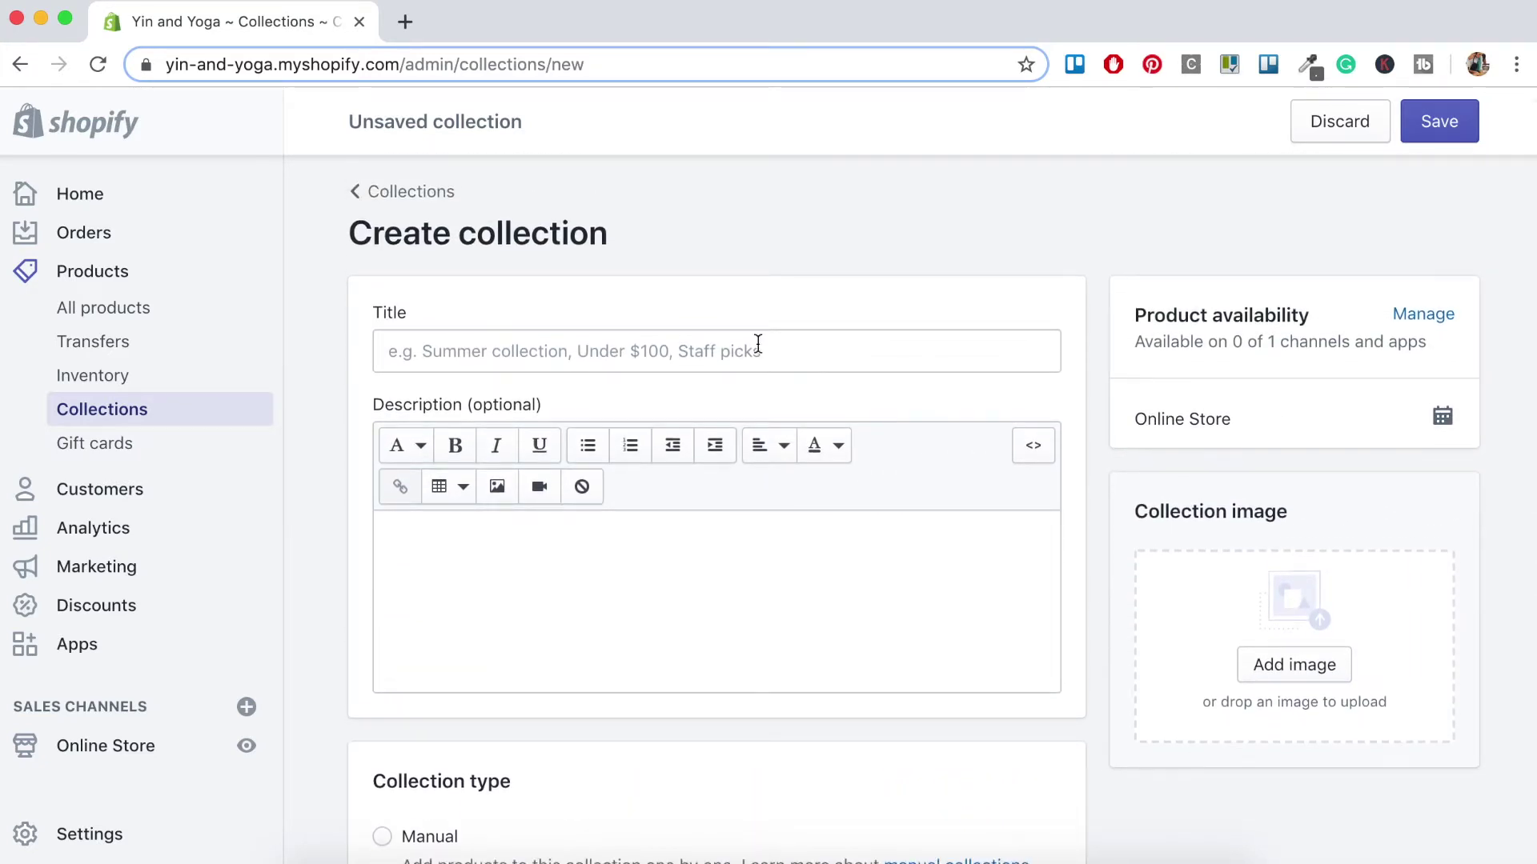
click(450, 355)
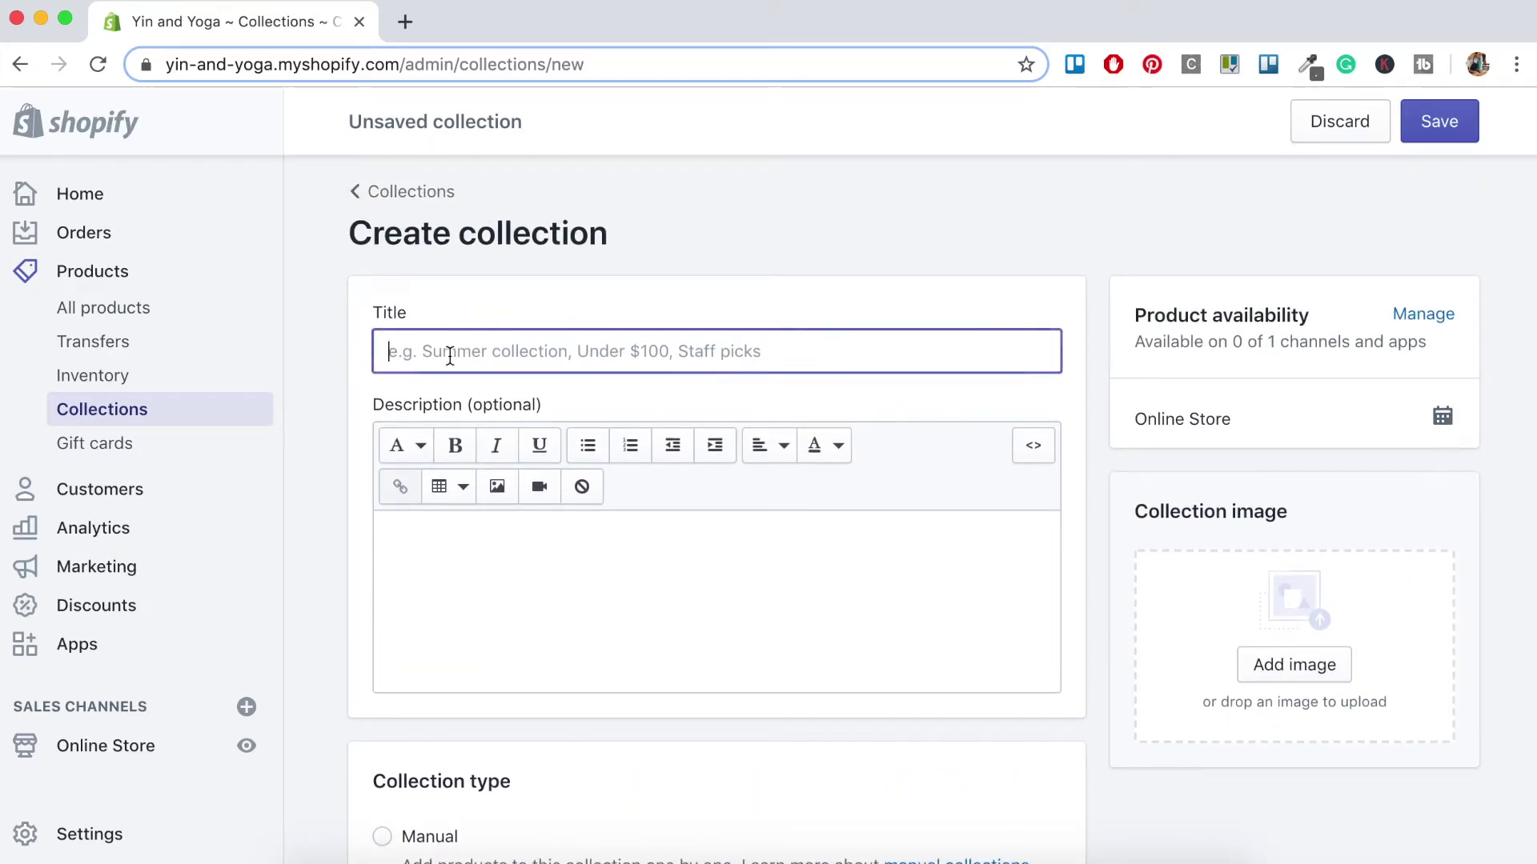
text(Best S)
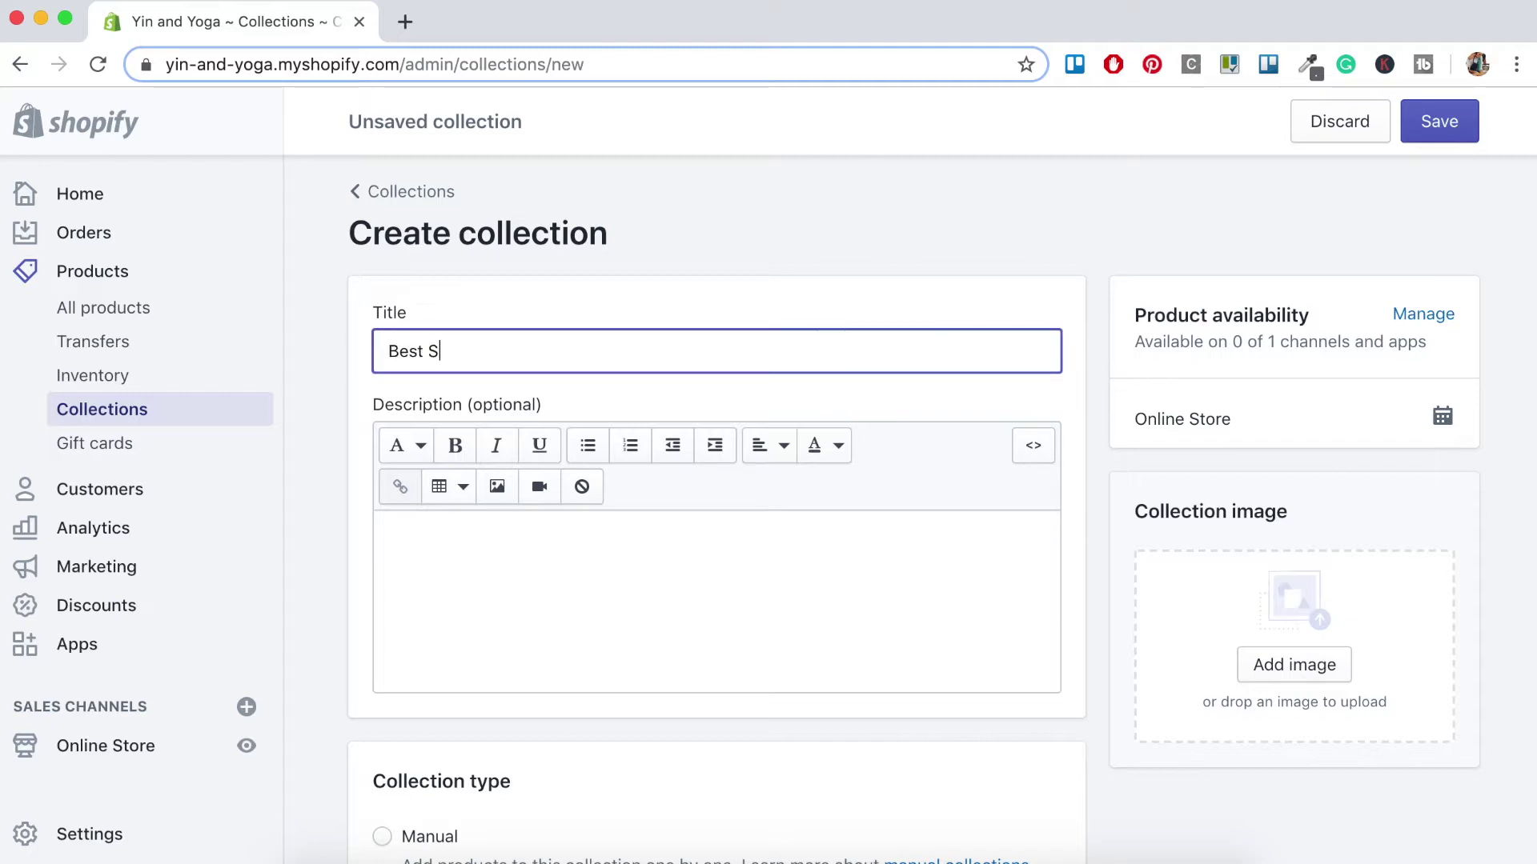
text(ellers)
click(415, 551)
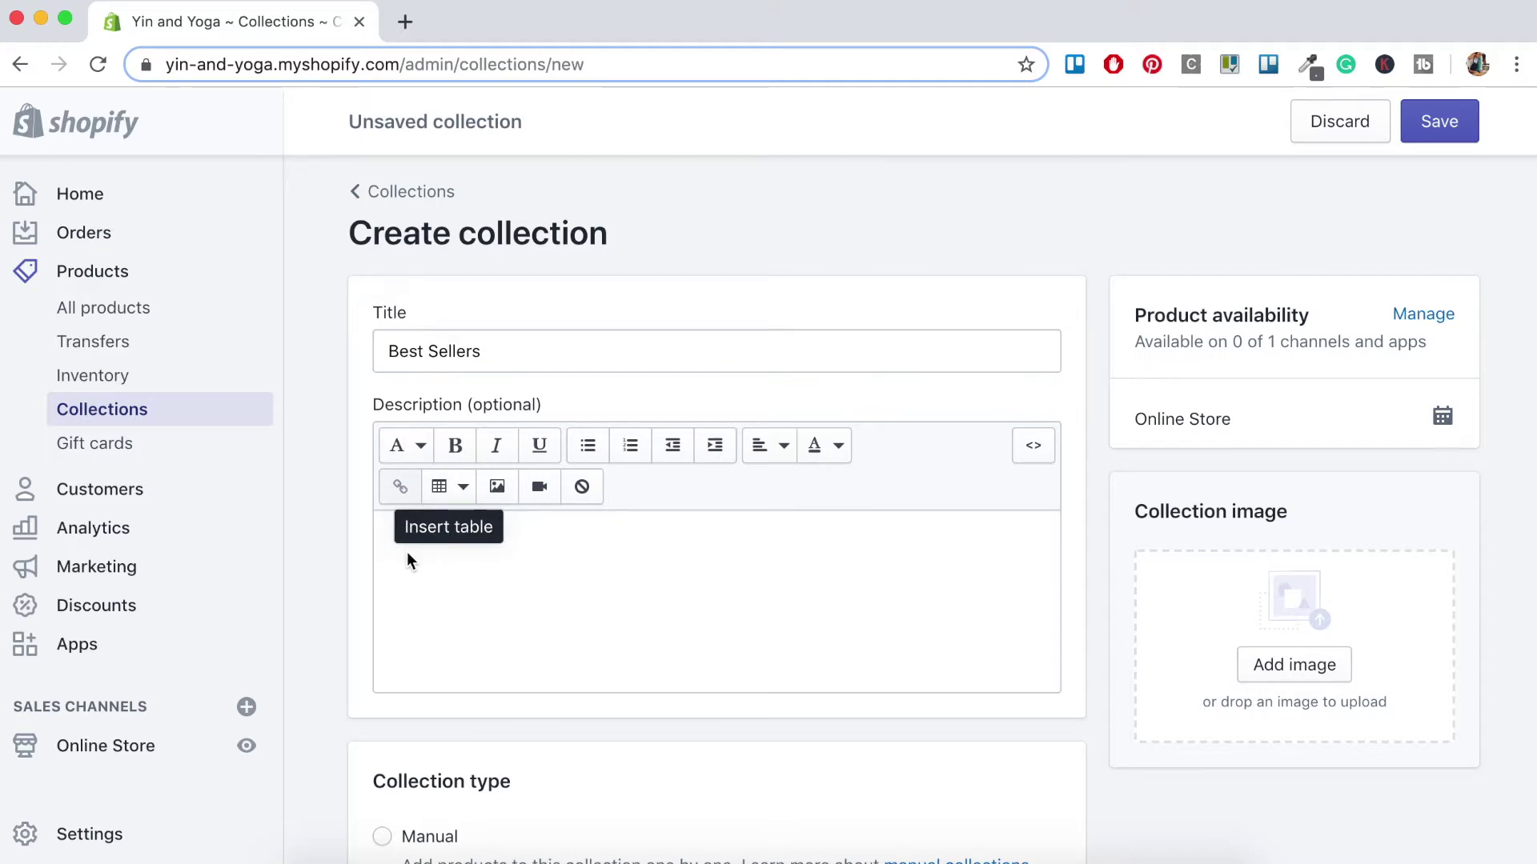
text(Here is all our most popular and best selling products.)
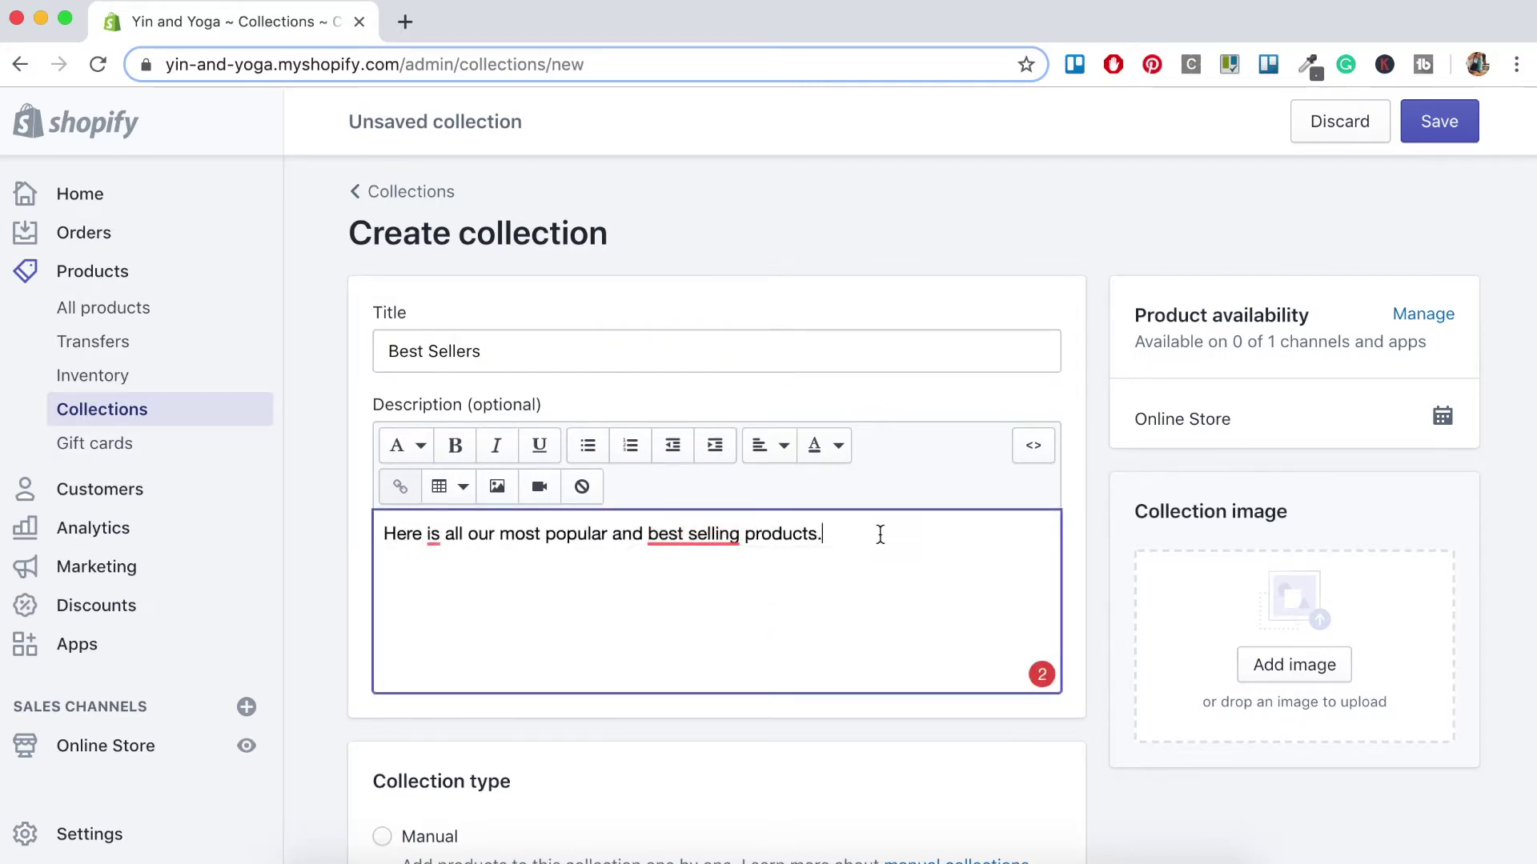
click(1433, 141)
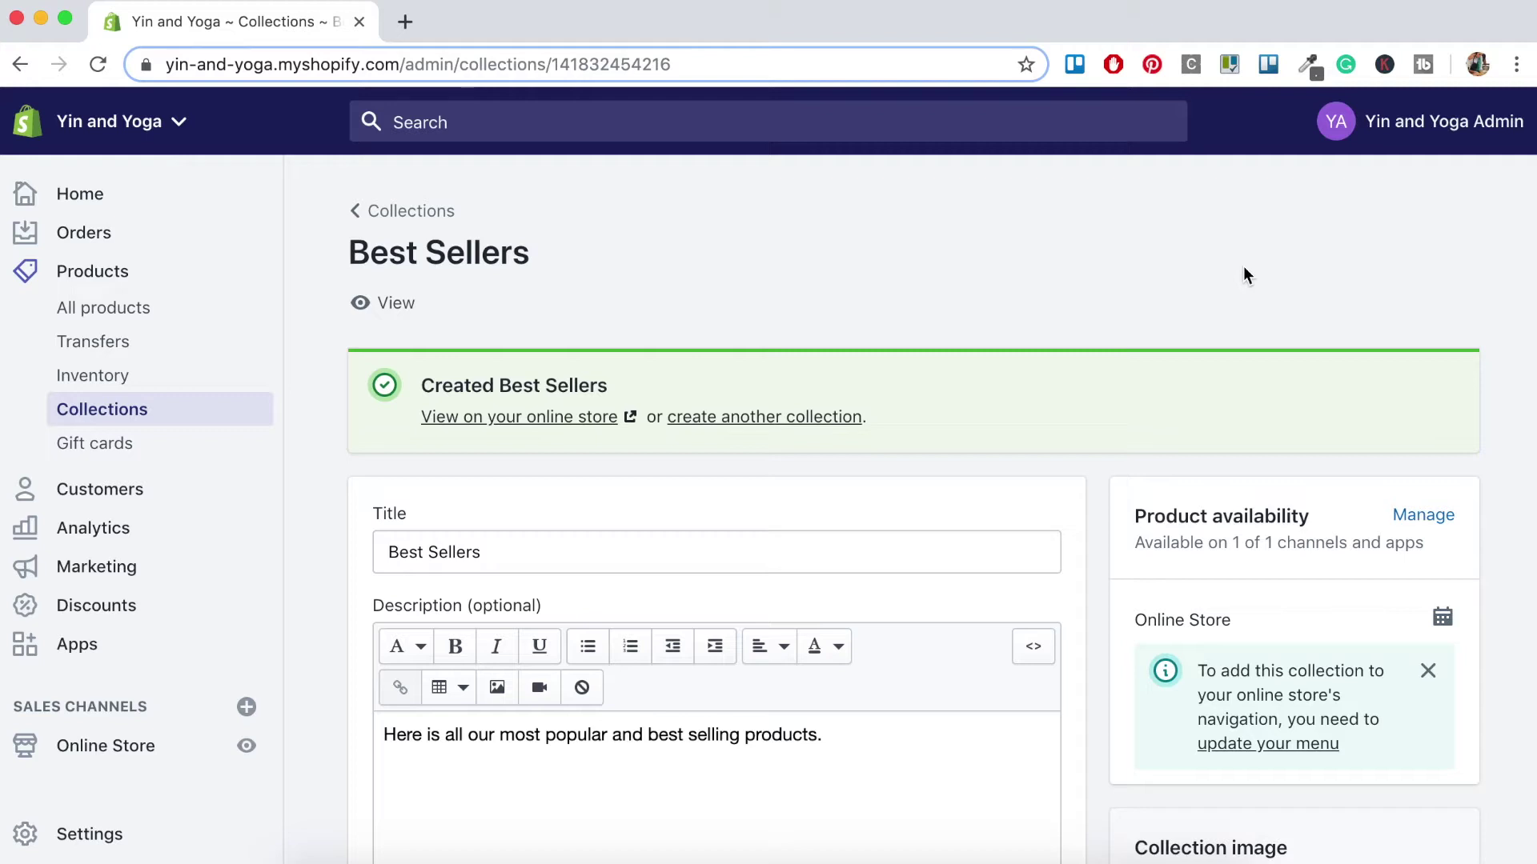
Add the Best Seller tag to the Yoga Hat product and save it
click(116, 282)
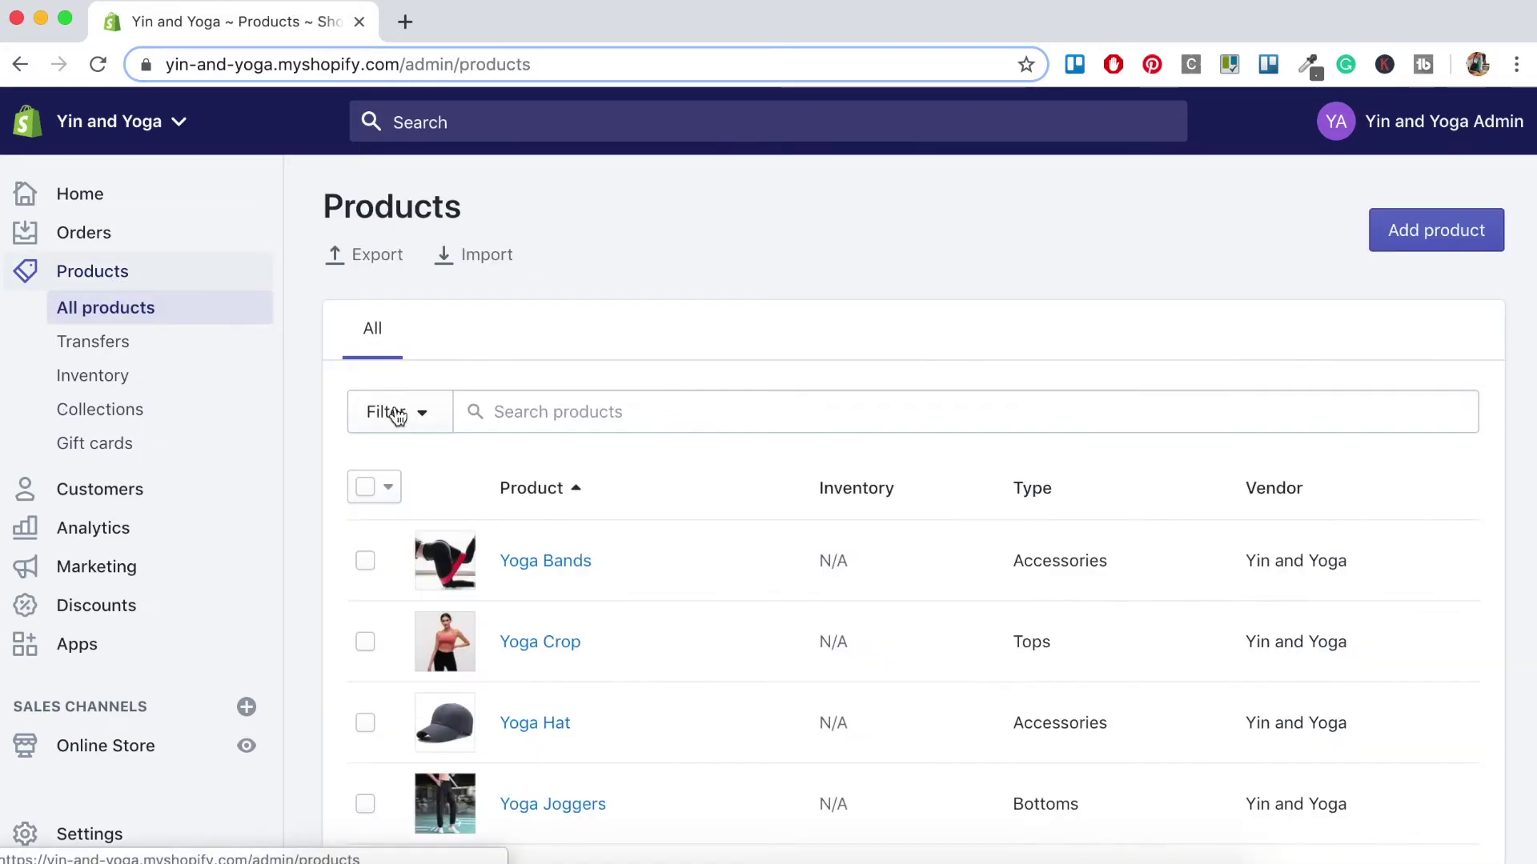
scroll(526, 547, down, 3)
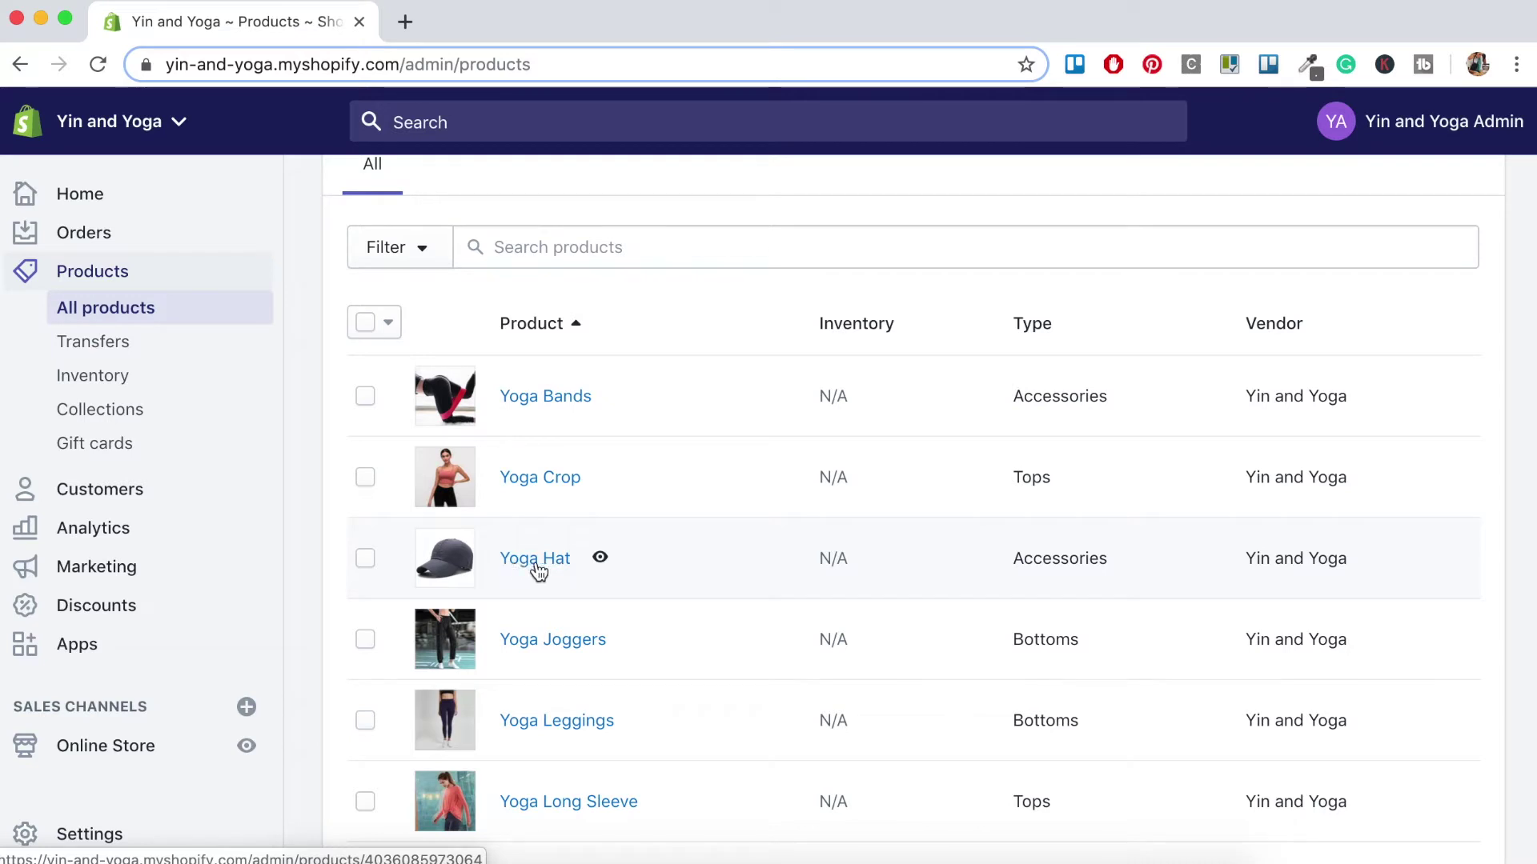
click(552, 560)
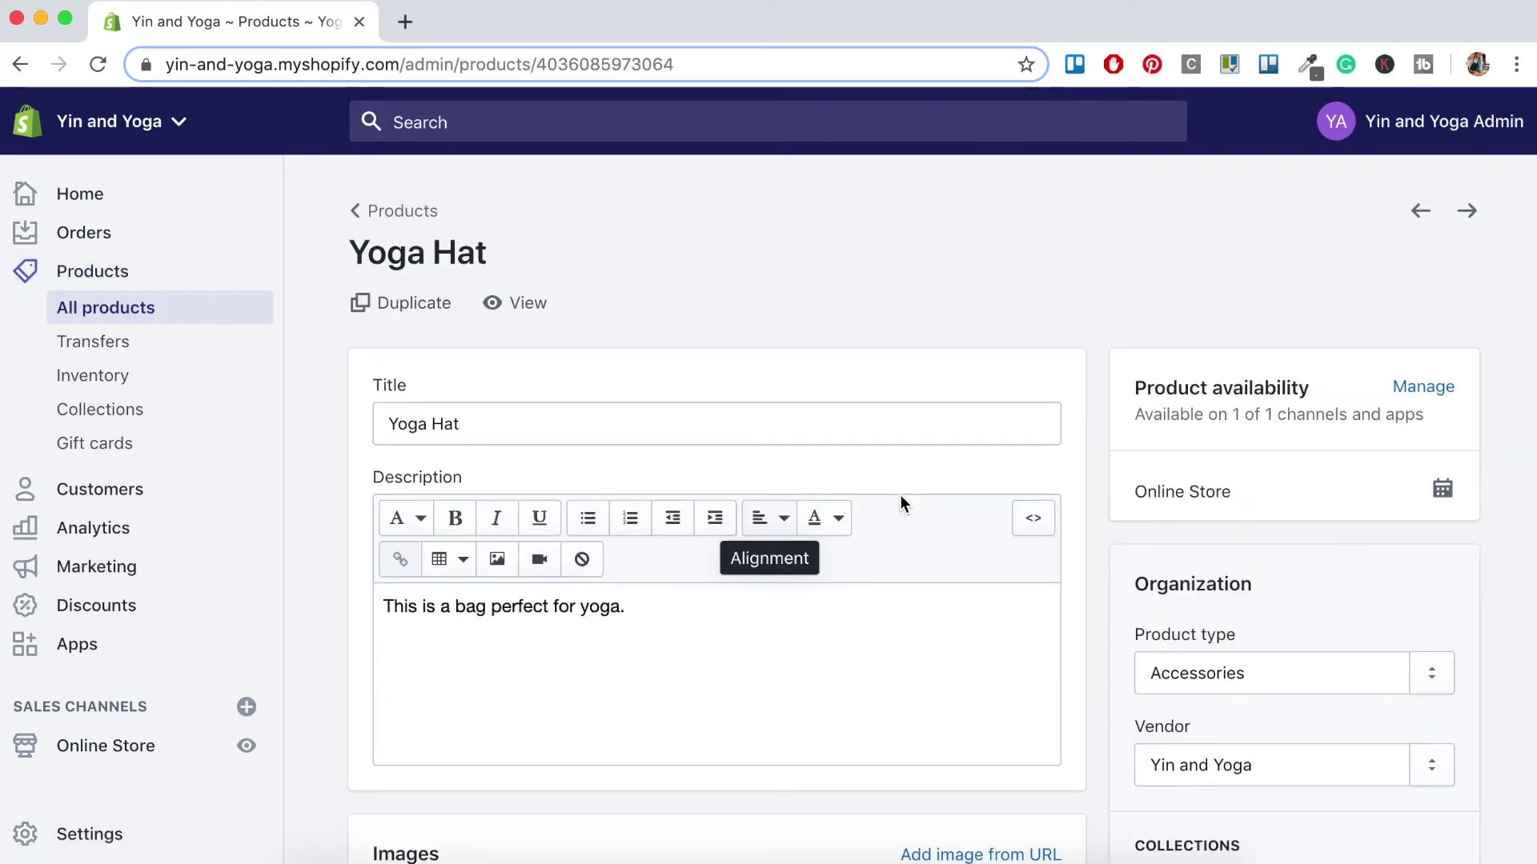
scroll(1112, 559, down, 1)
scroll(1112, 552, down, 5)
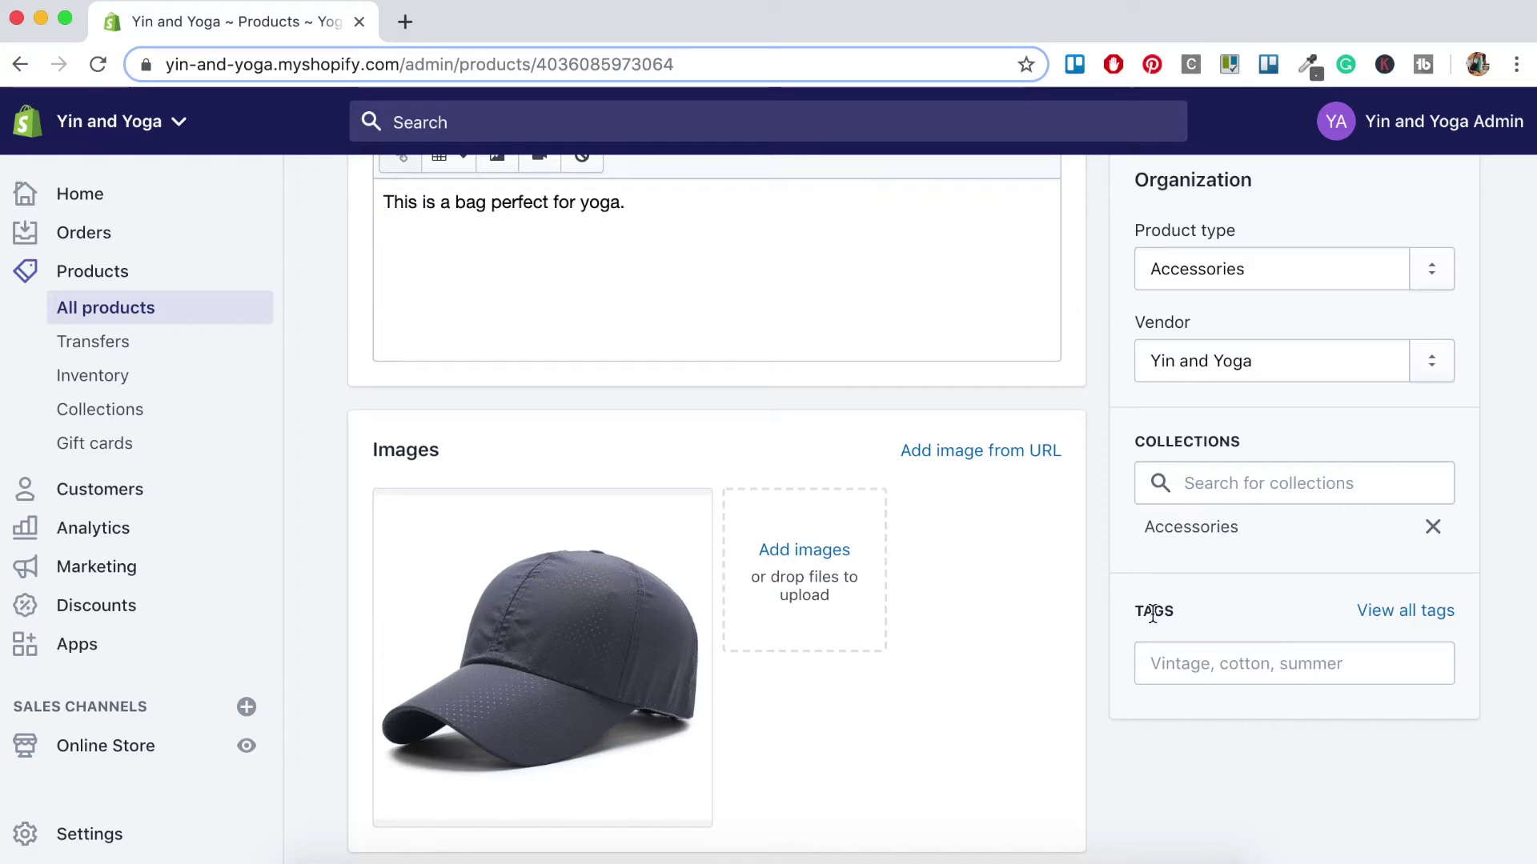
click(1160, 665)
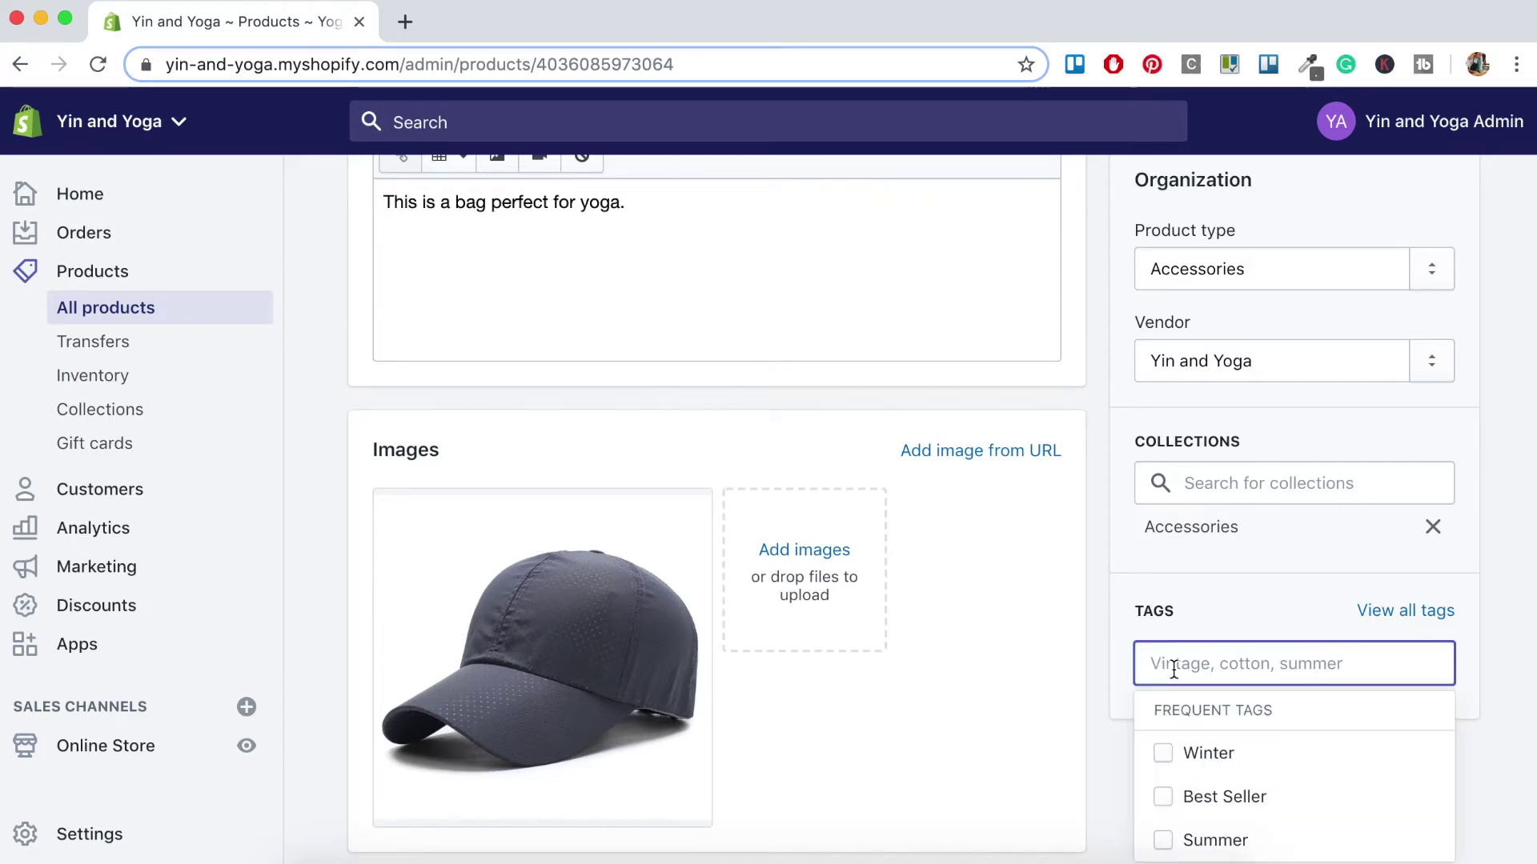
click(1212, 796)
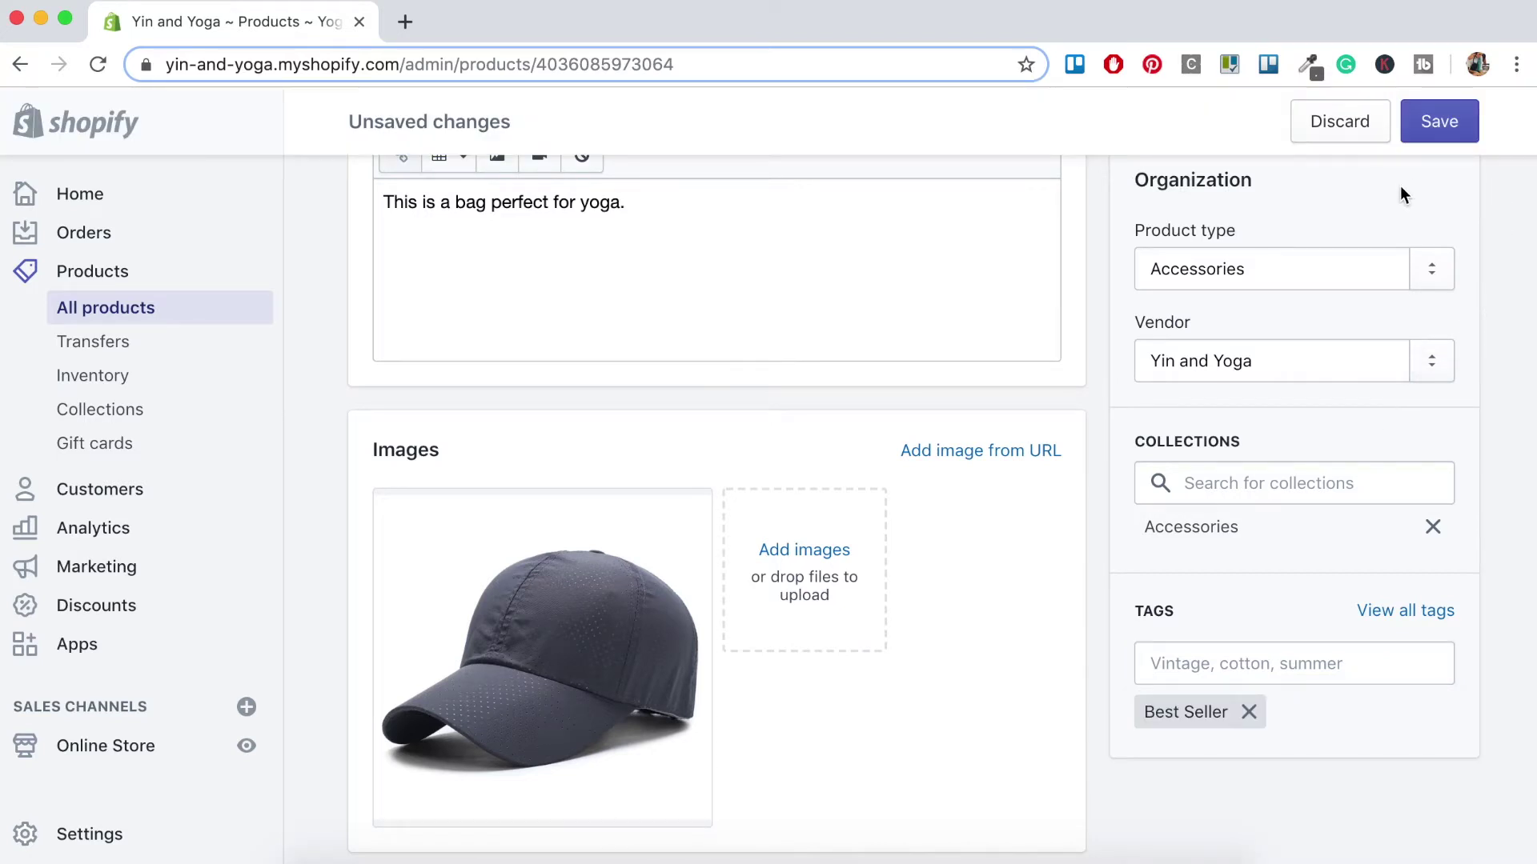
click(1445, 136)
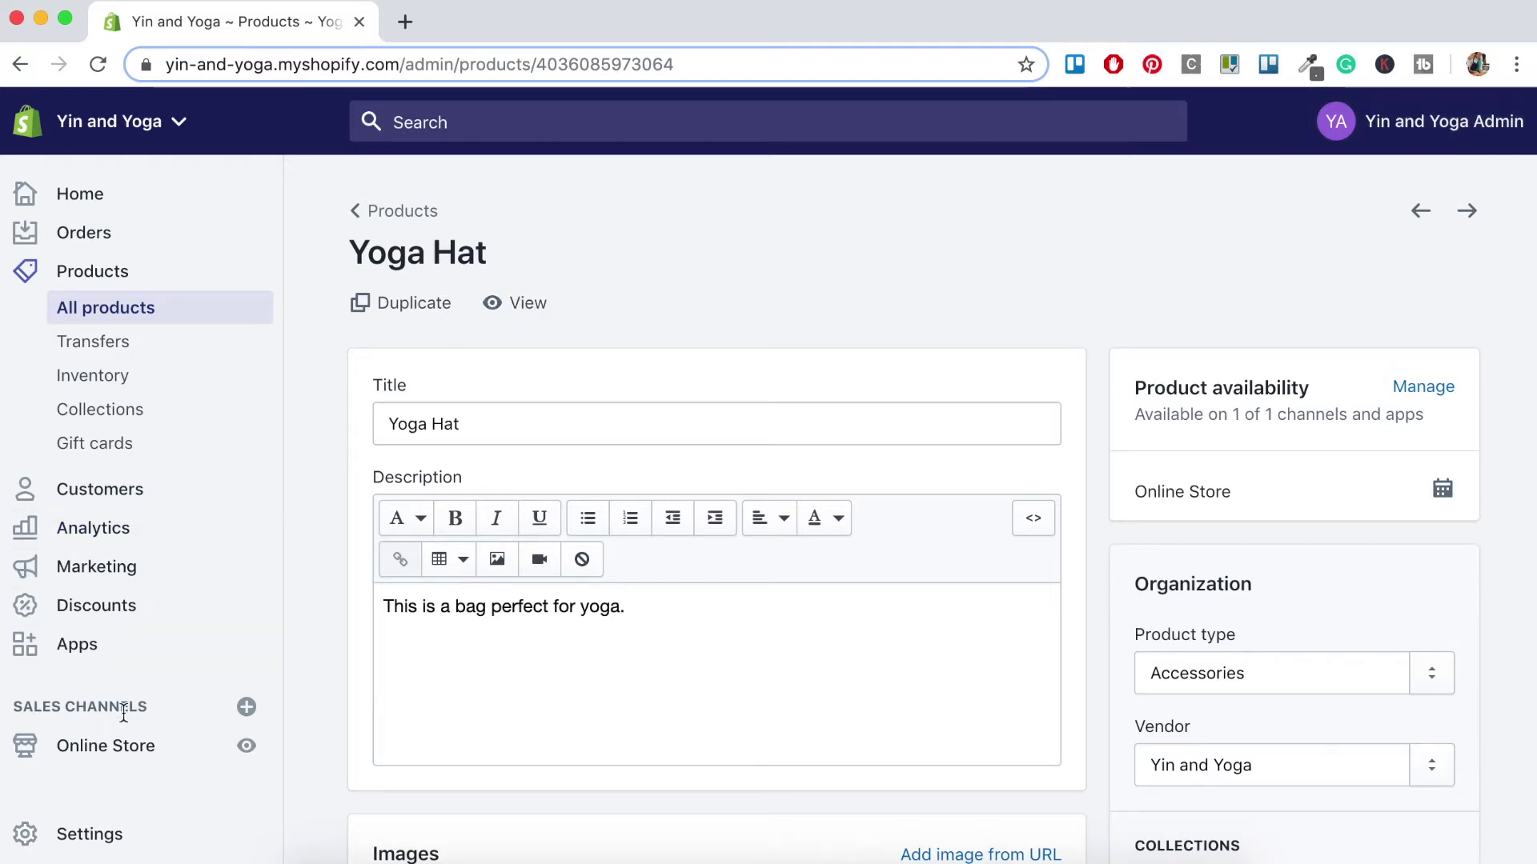
click(104, 752)
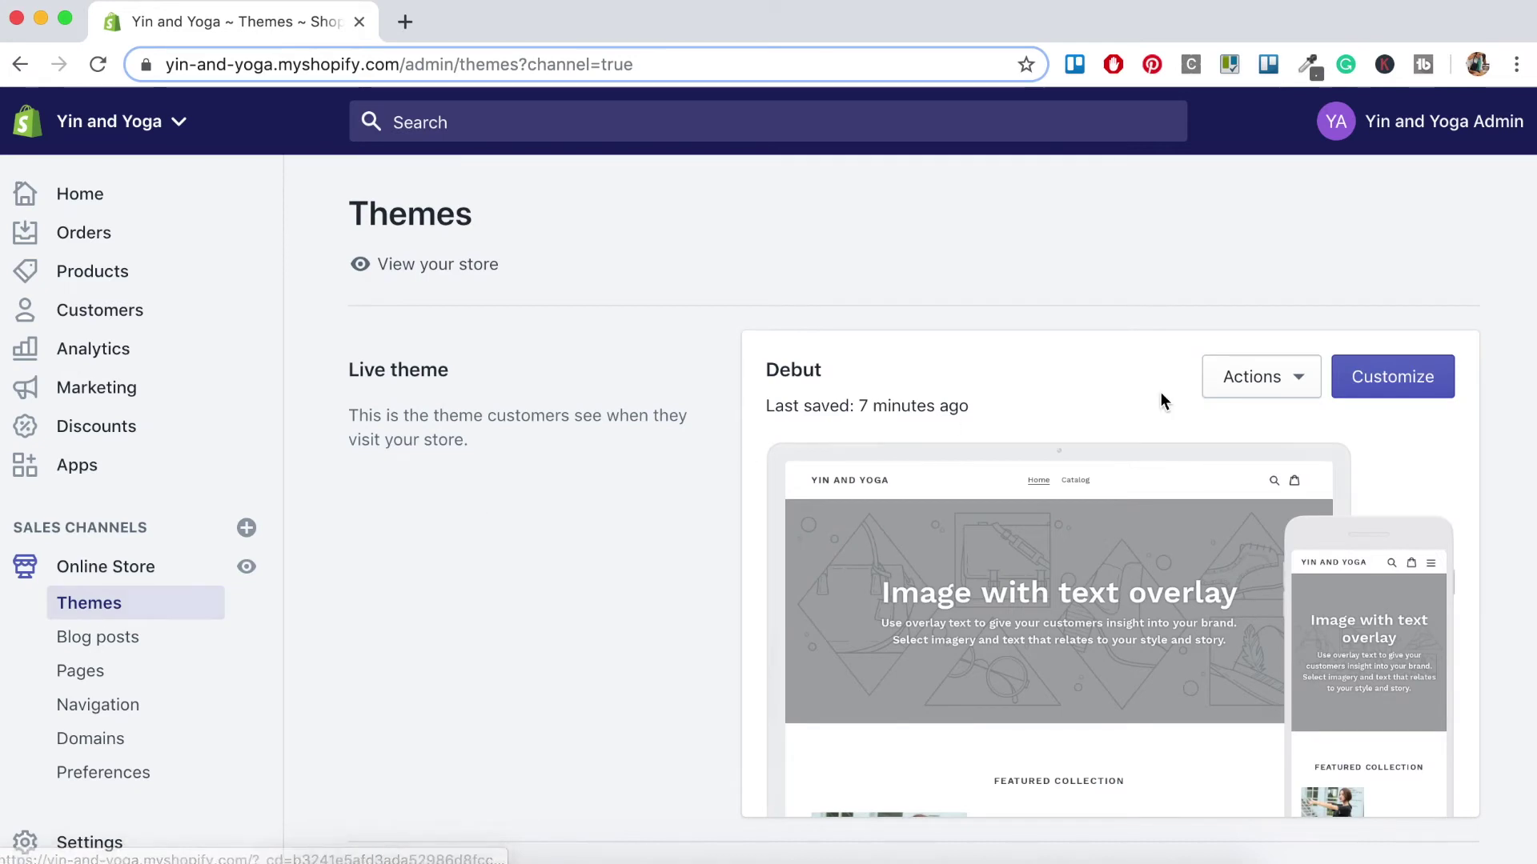
In the Debut theme editor, replace the Featured collection section heading with 'Best Sellers'
click(1398, 370)
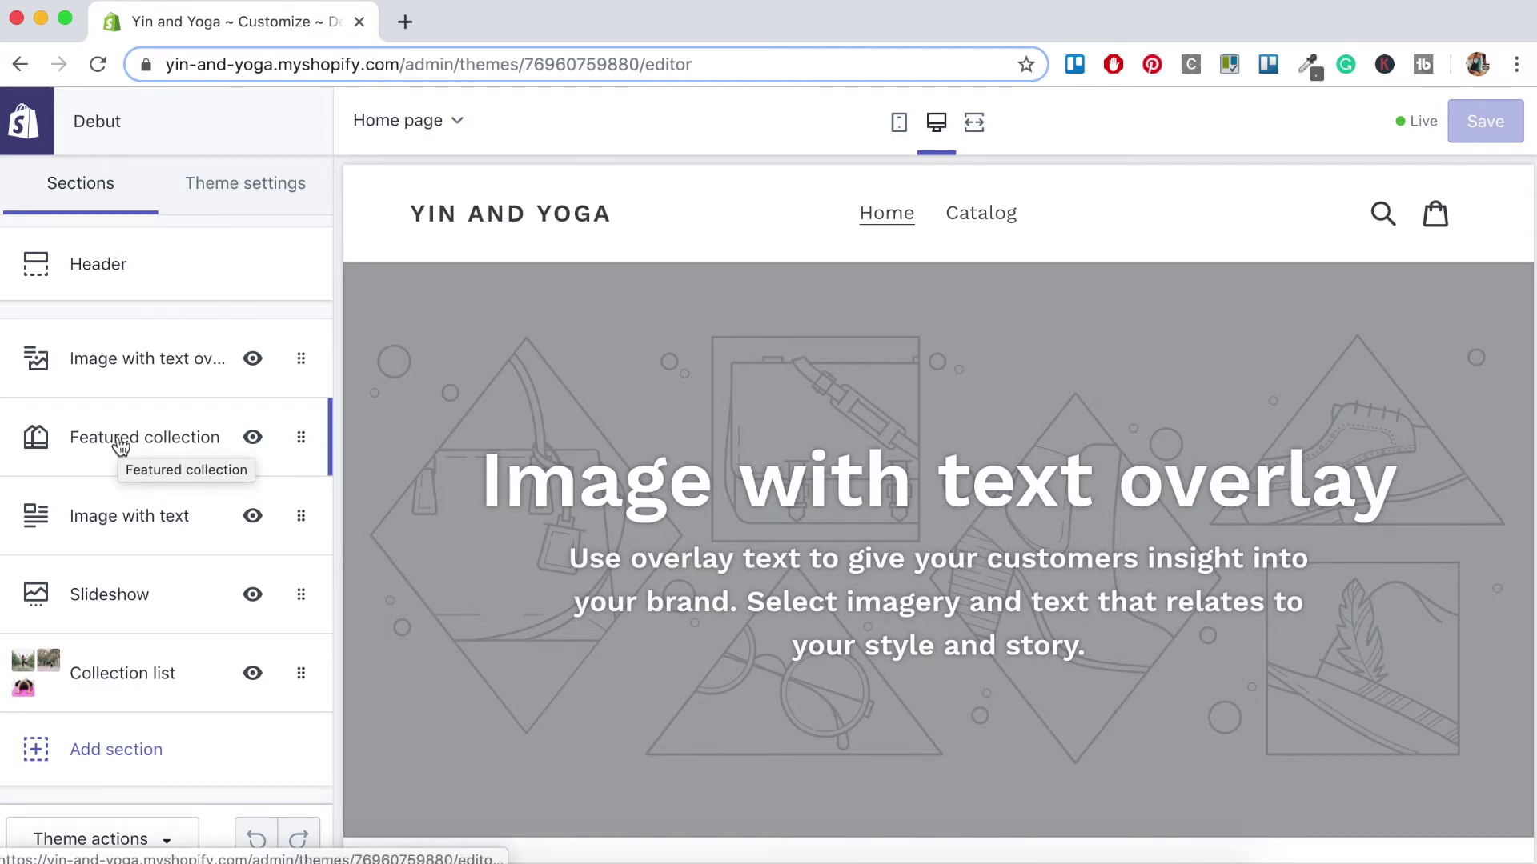
click(121, 446)
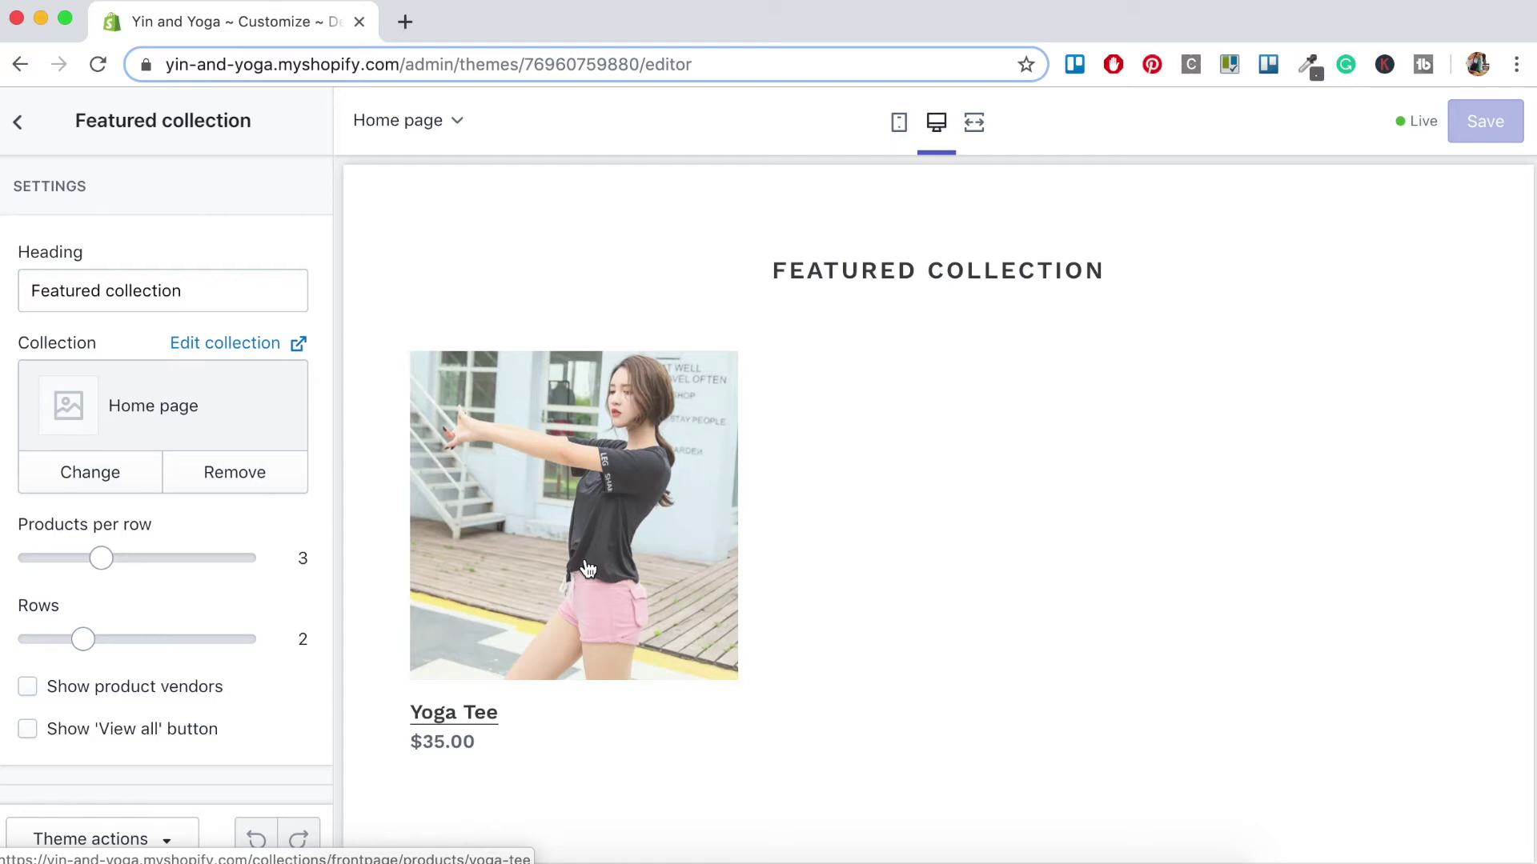
drag(185, 291, 3, 282)
text(Best )
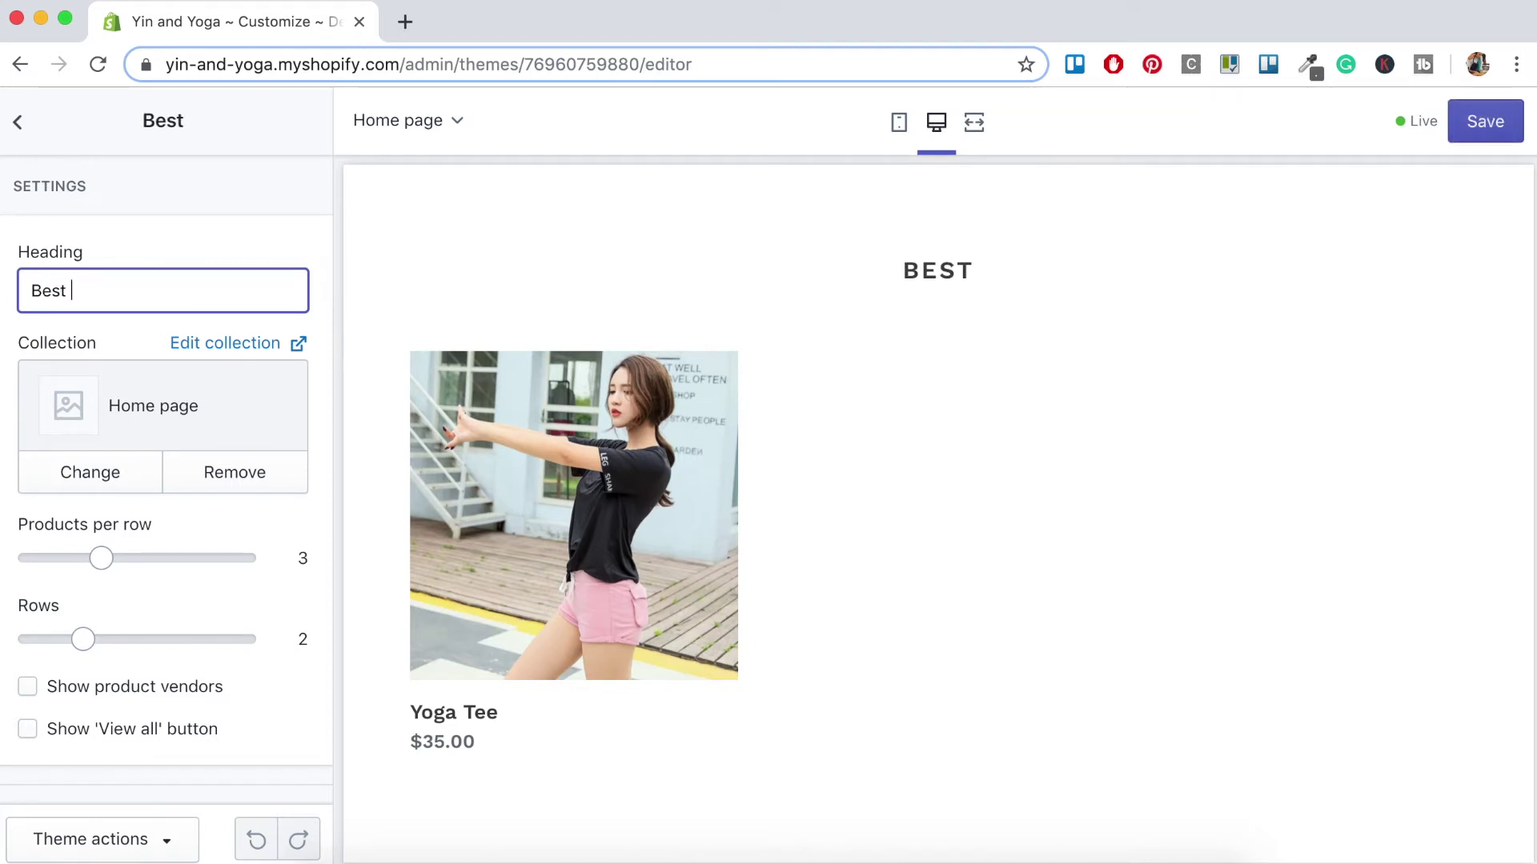
text(Selle)
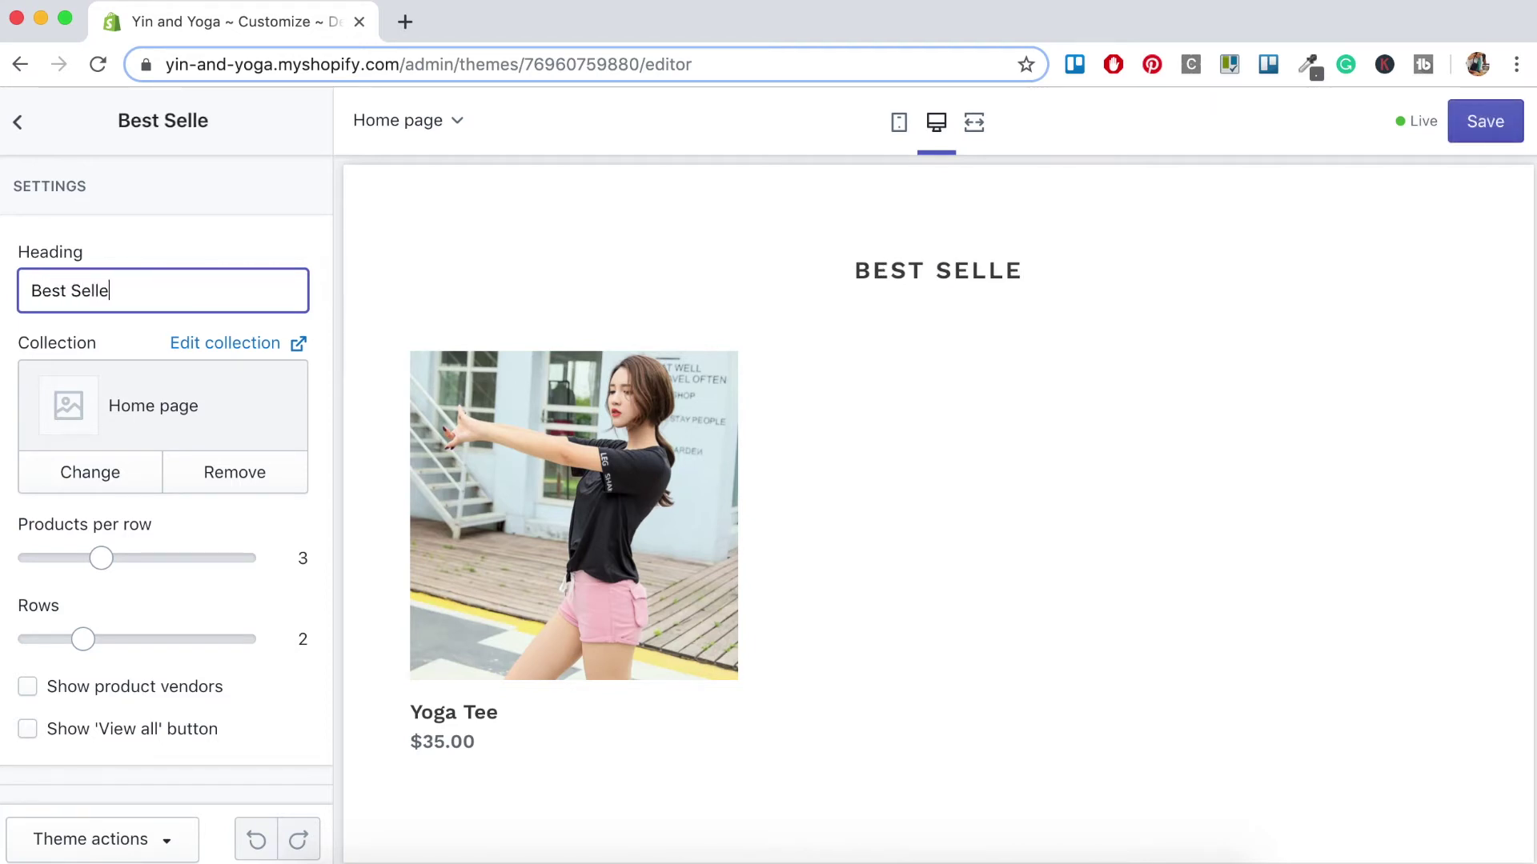
text(rs)
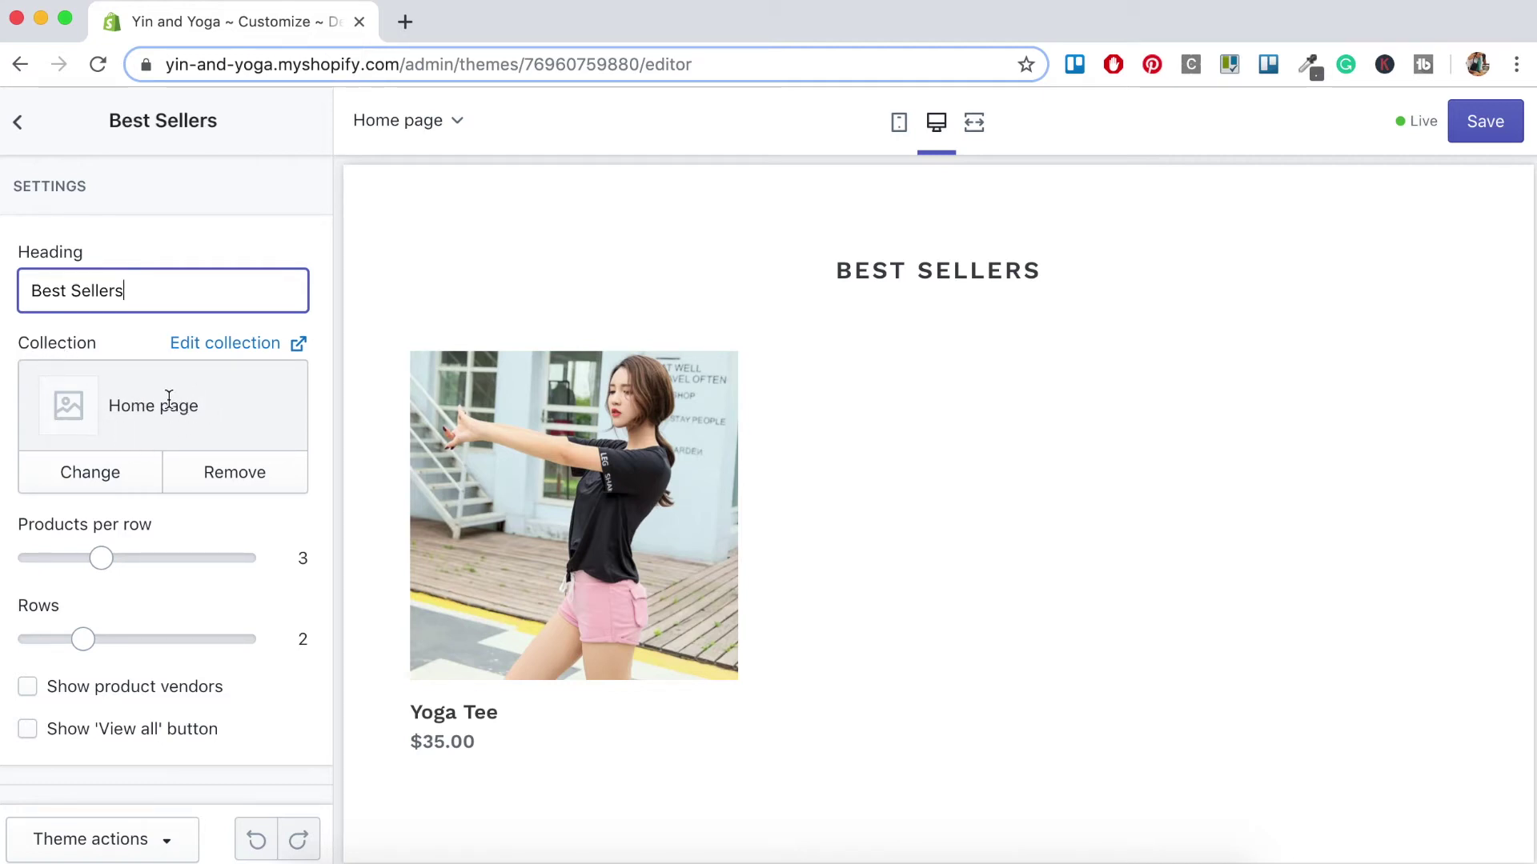
Assign the Best Sellers collection to the home page featured section and save the theme
click(94, 475)
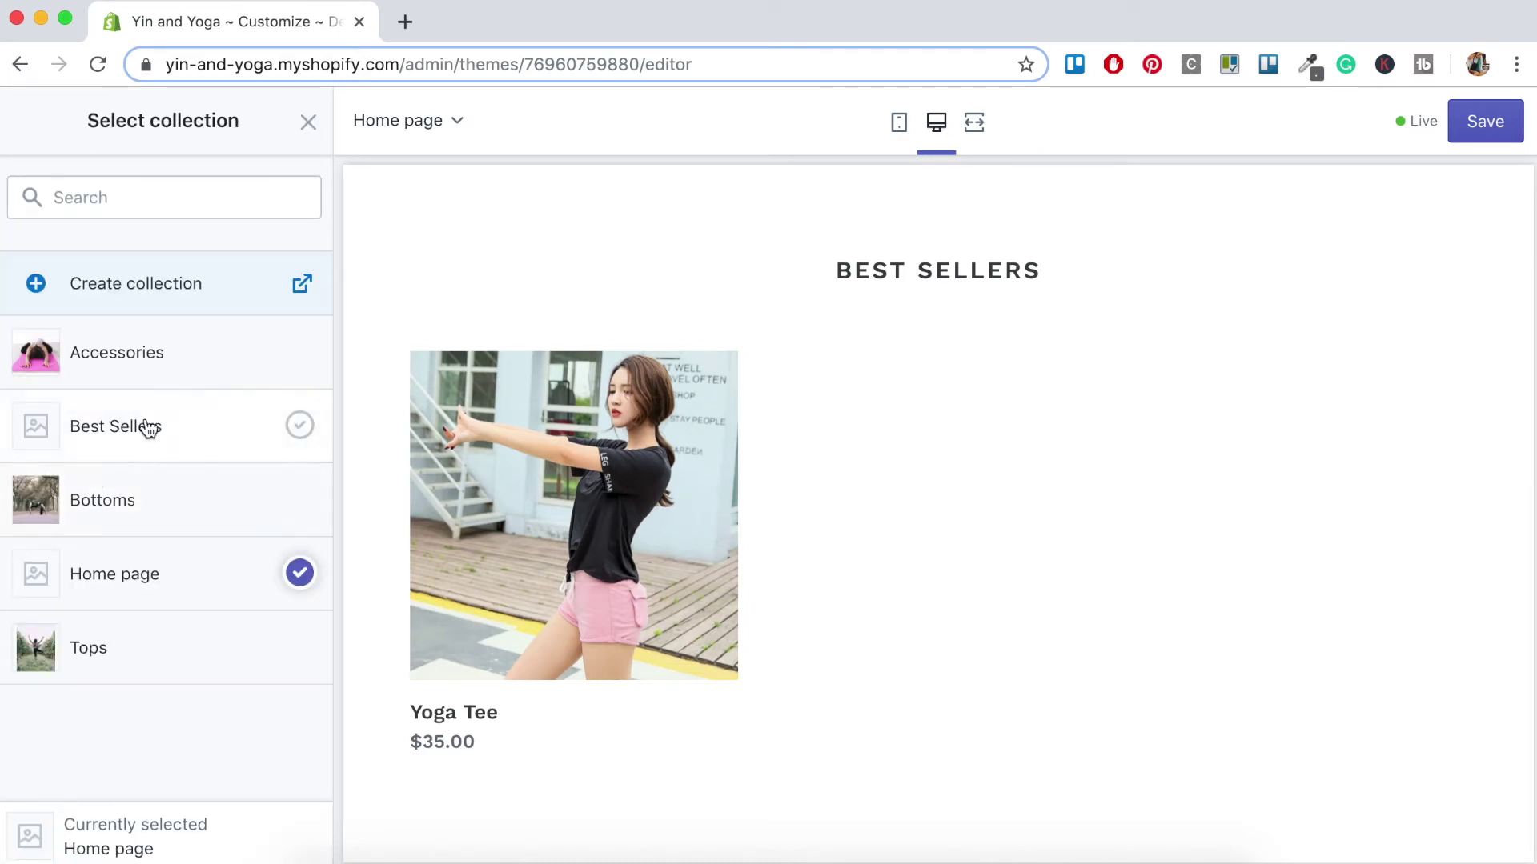
click(131, 442)
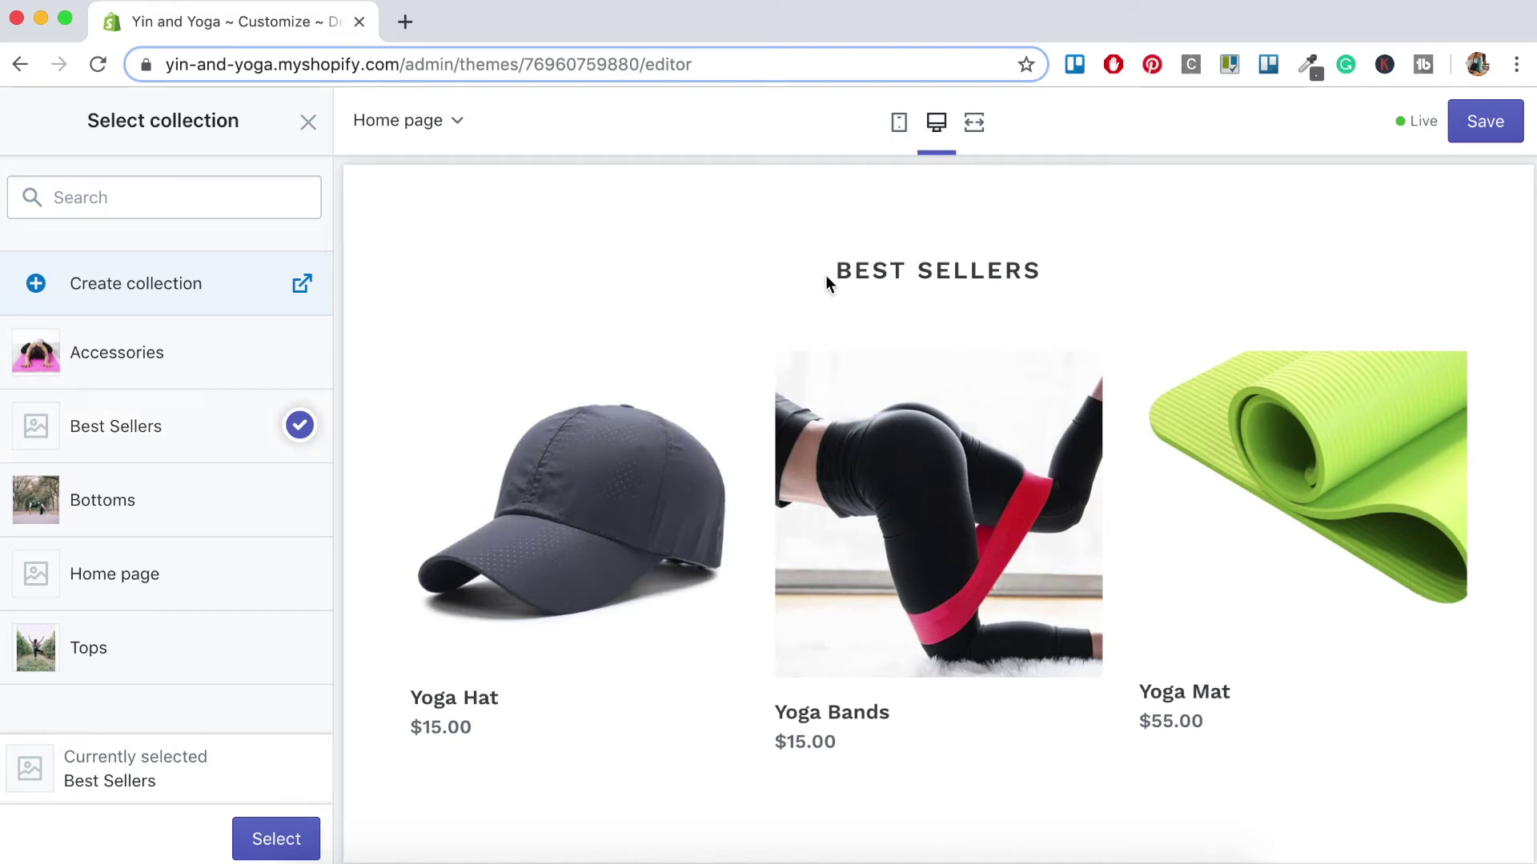
click(260, 840)
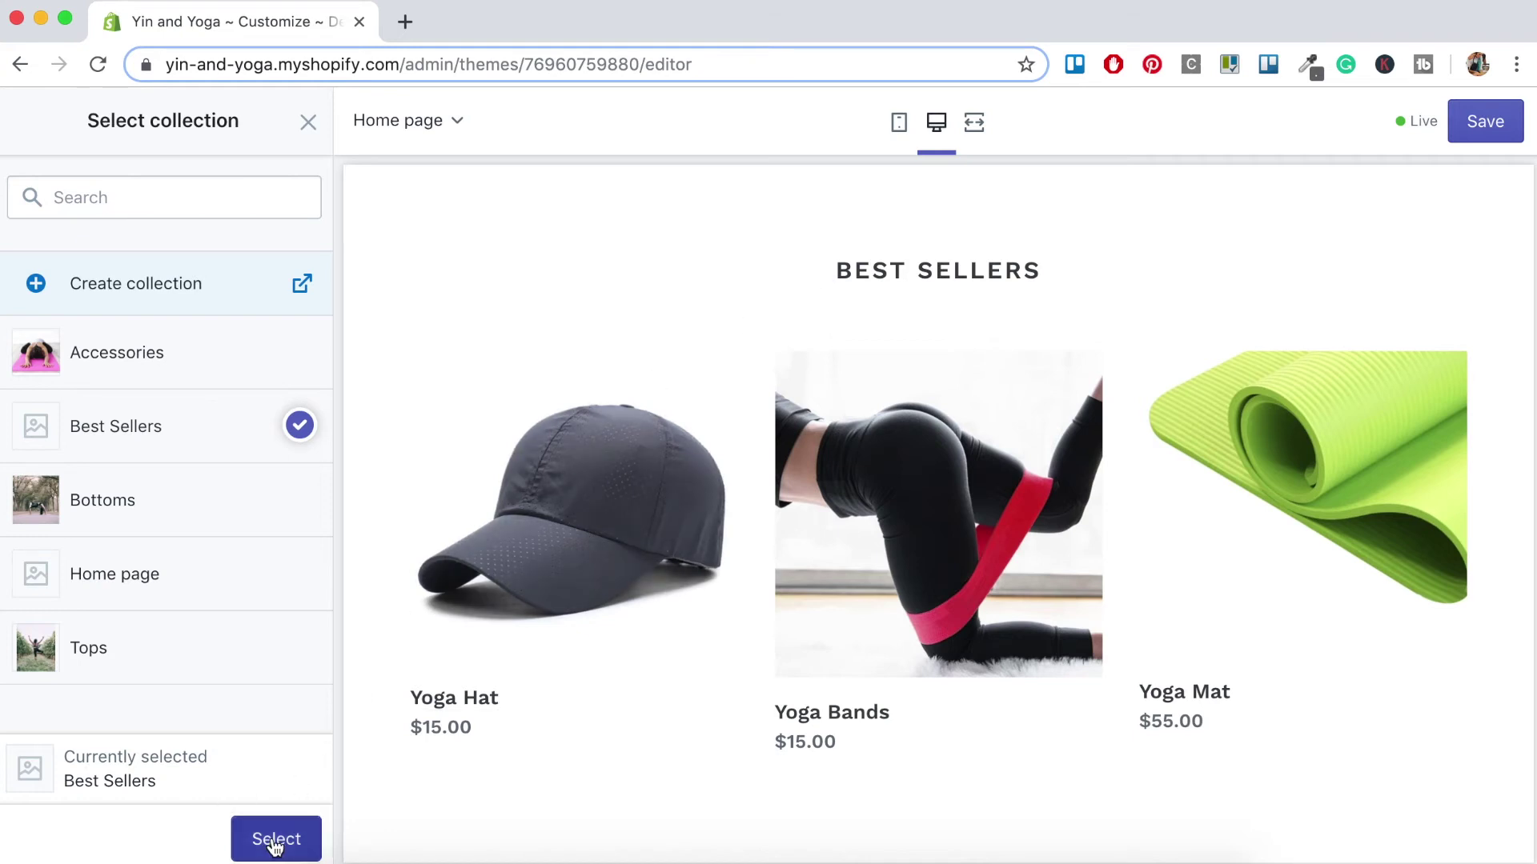
click(1472, 127)
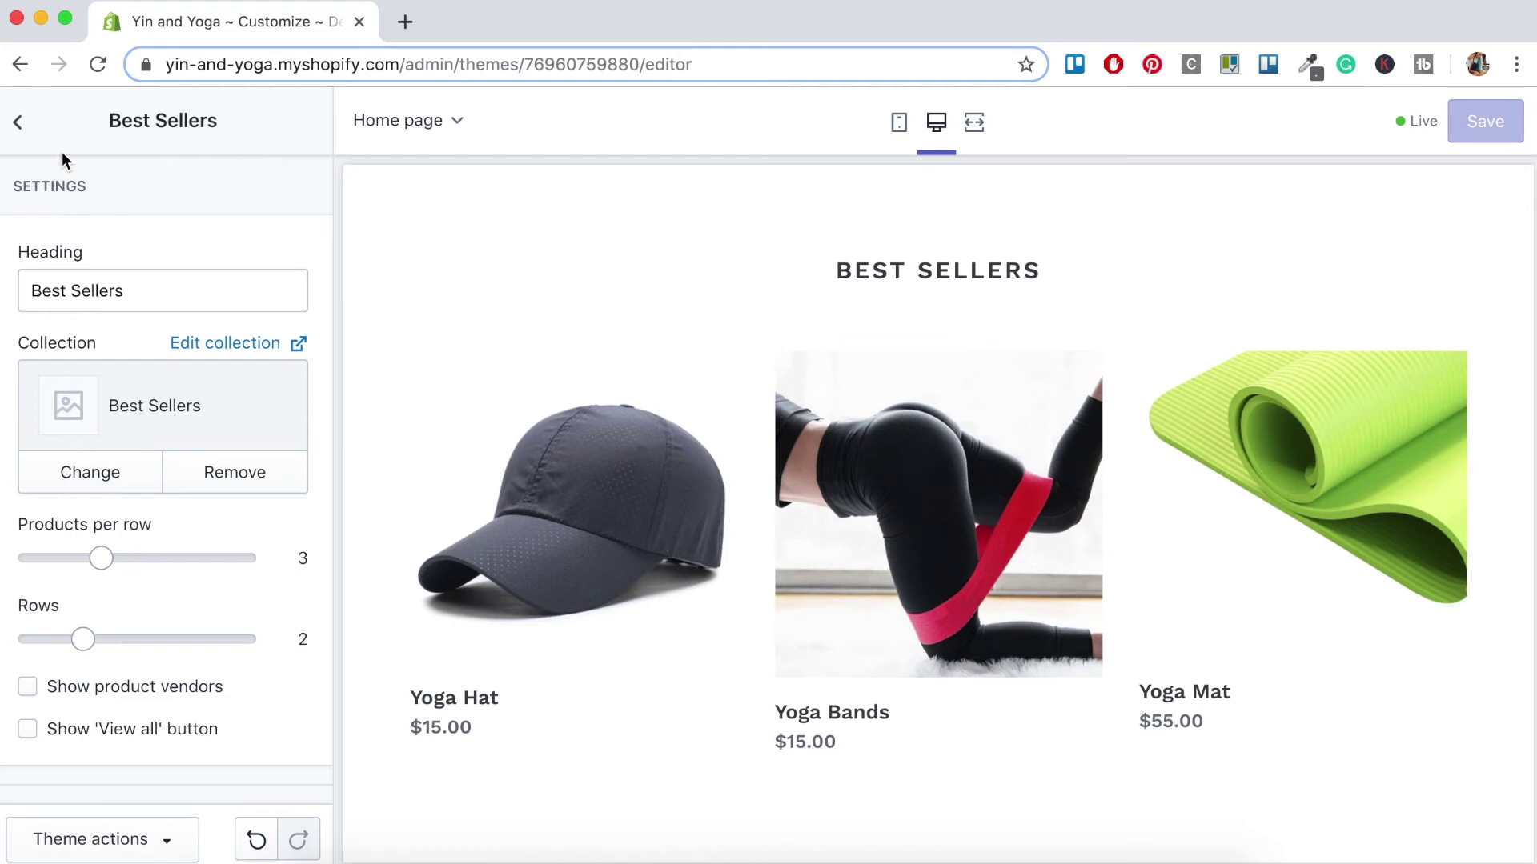
View the live storefront, scrolling past the Best Sellers products to the Tops, Bottoms and Accessories tiles
click(19, 124)
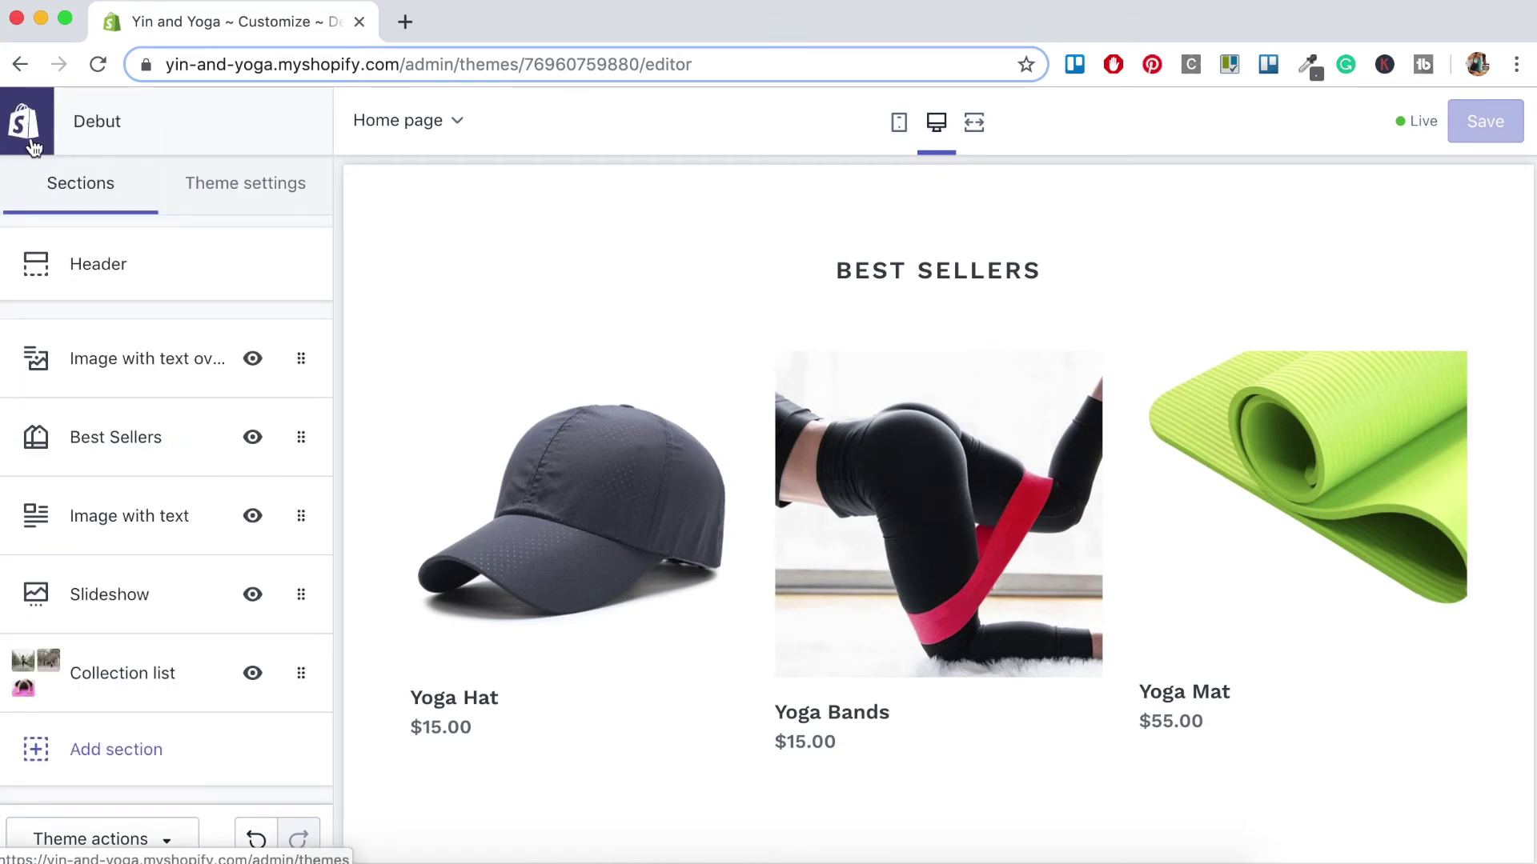
click(30, 141)
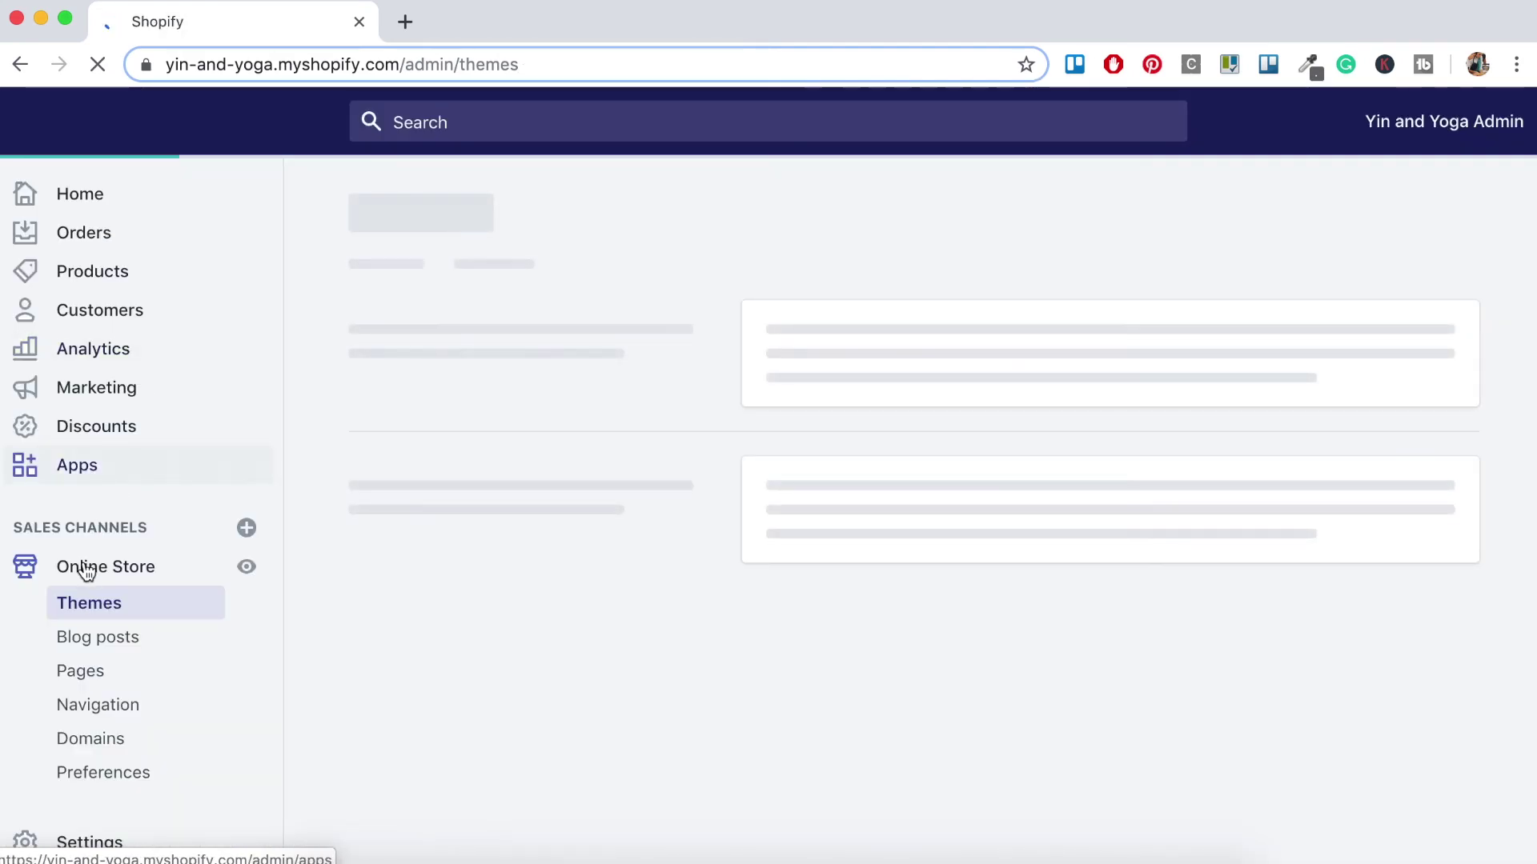
click(248, 572)
scroll(352, 538, down, 3)
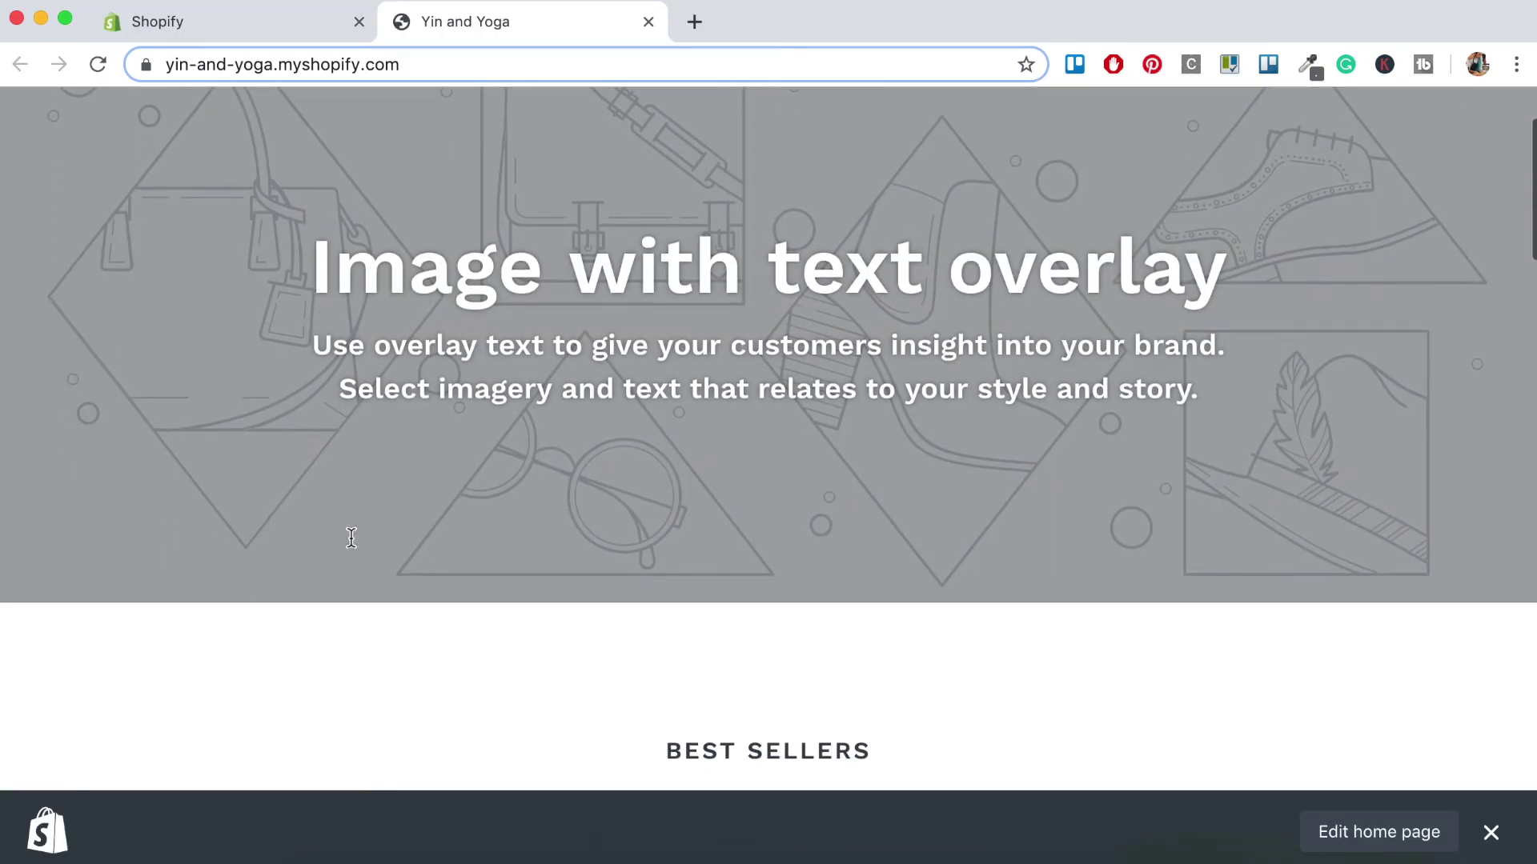
scroll(351, 538, down, 5)
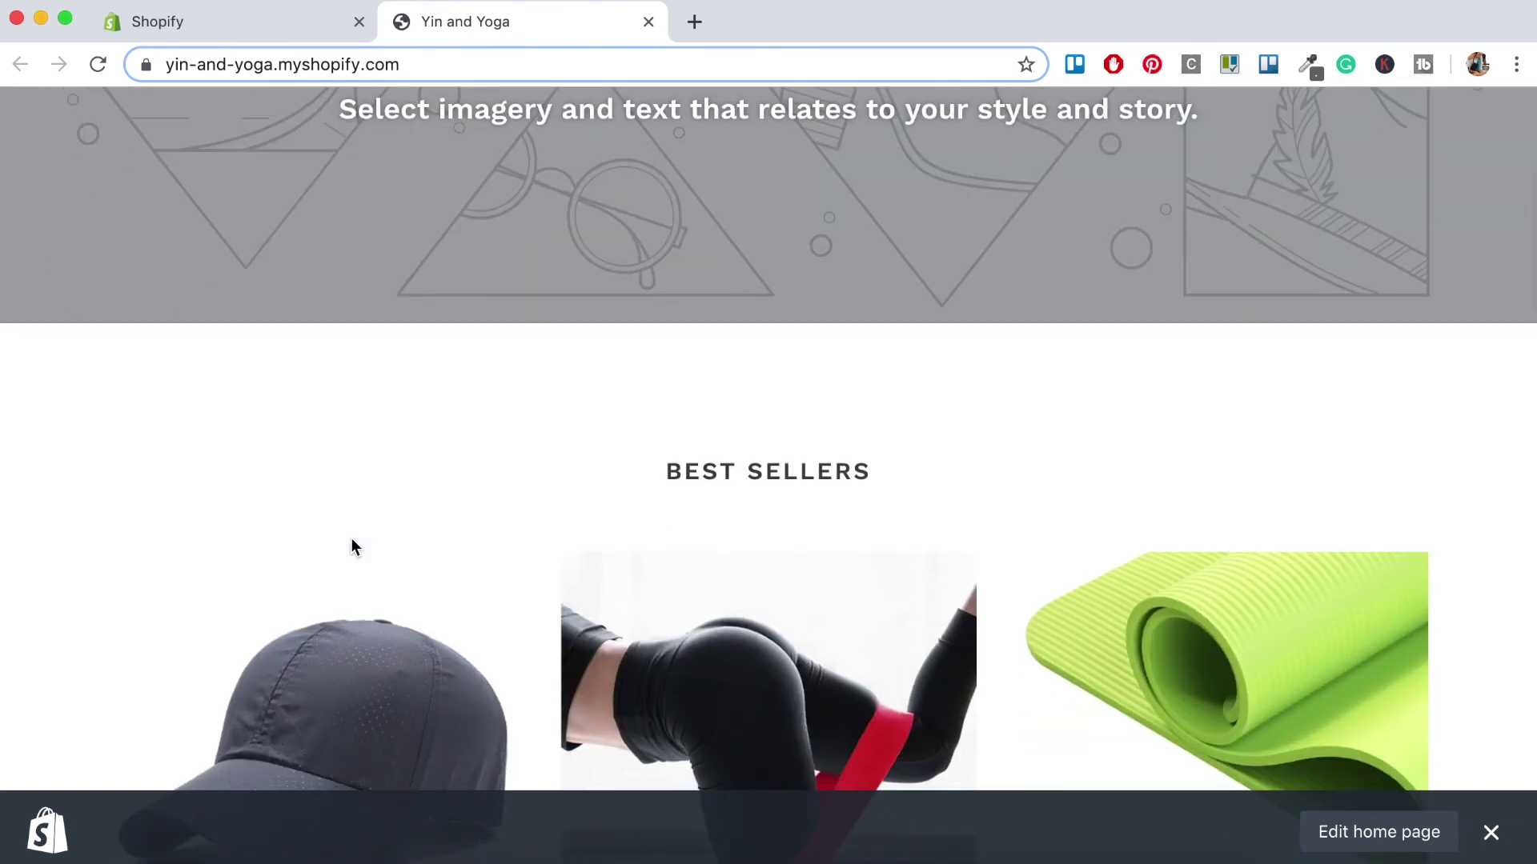
scroll(352, 540, down, 5)
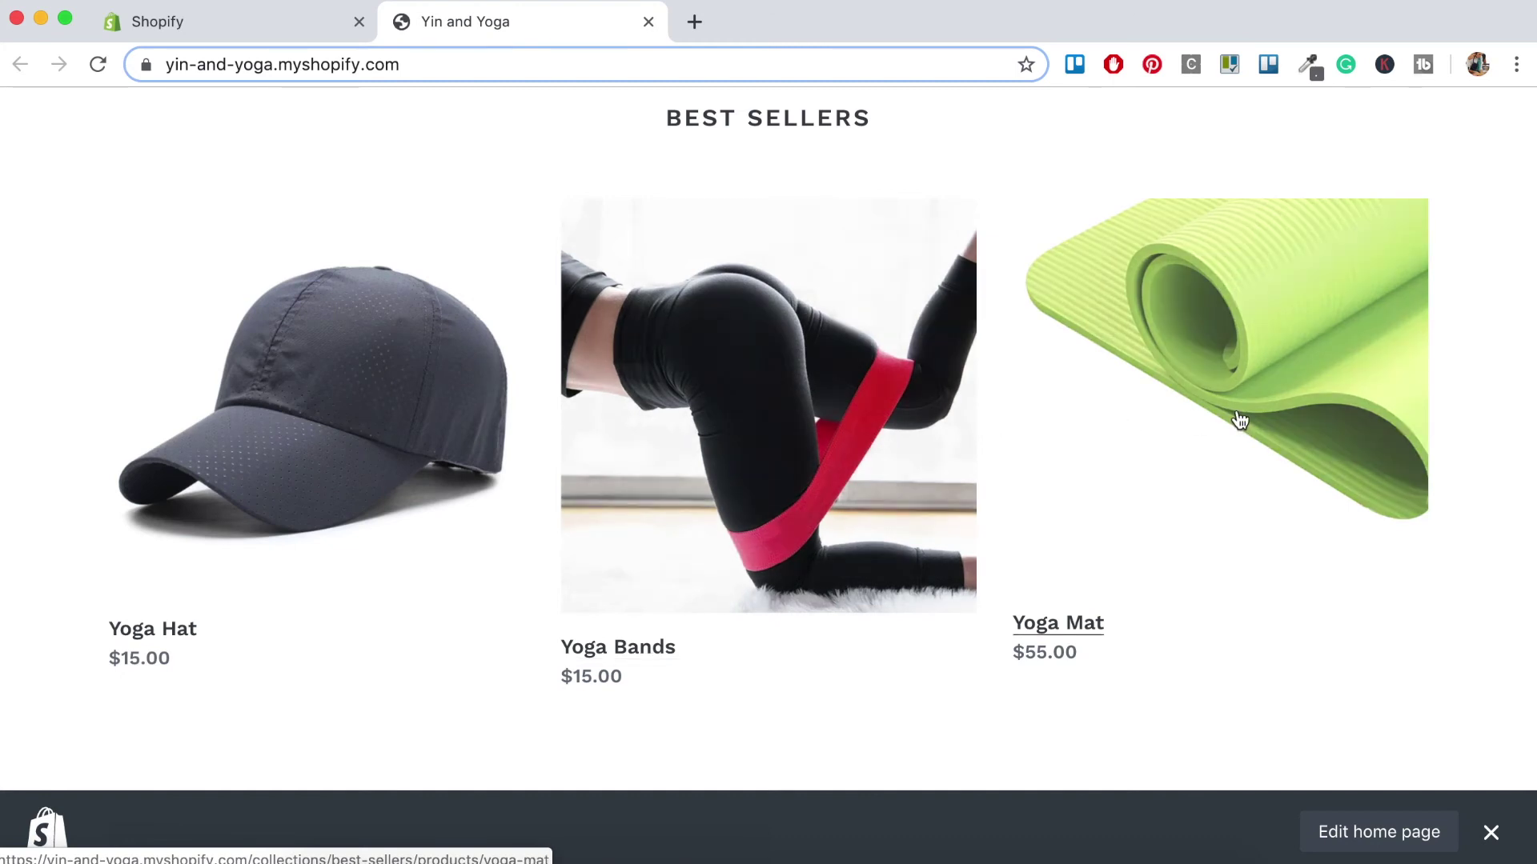
scroll(1453, 385, down, 10)
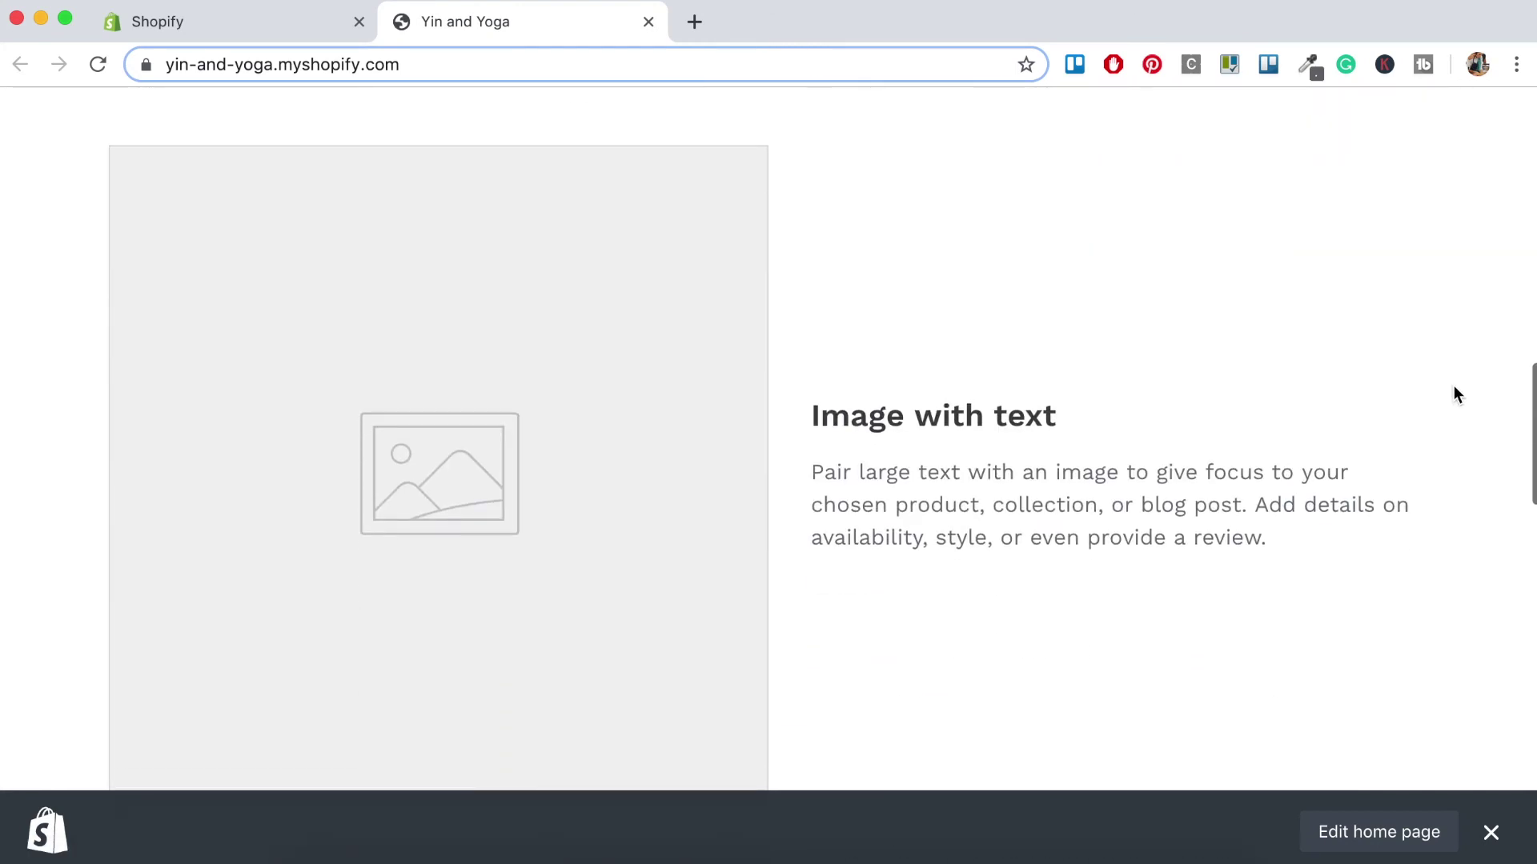
scroll(1453, 386, down, 18)
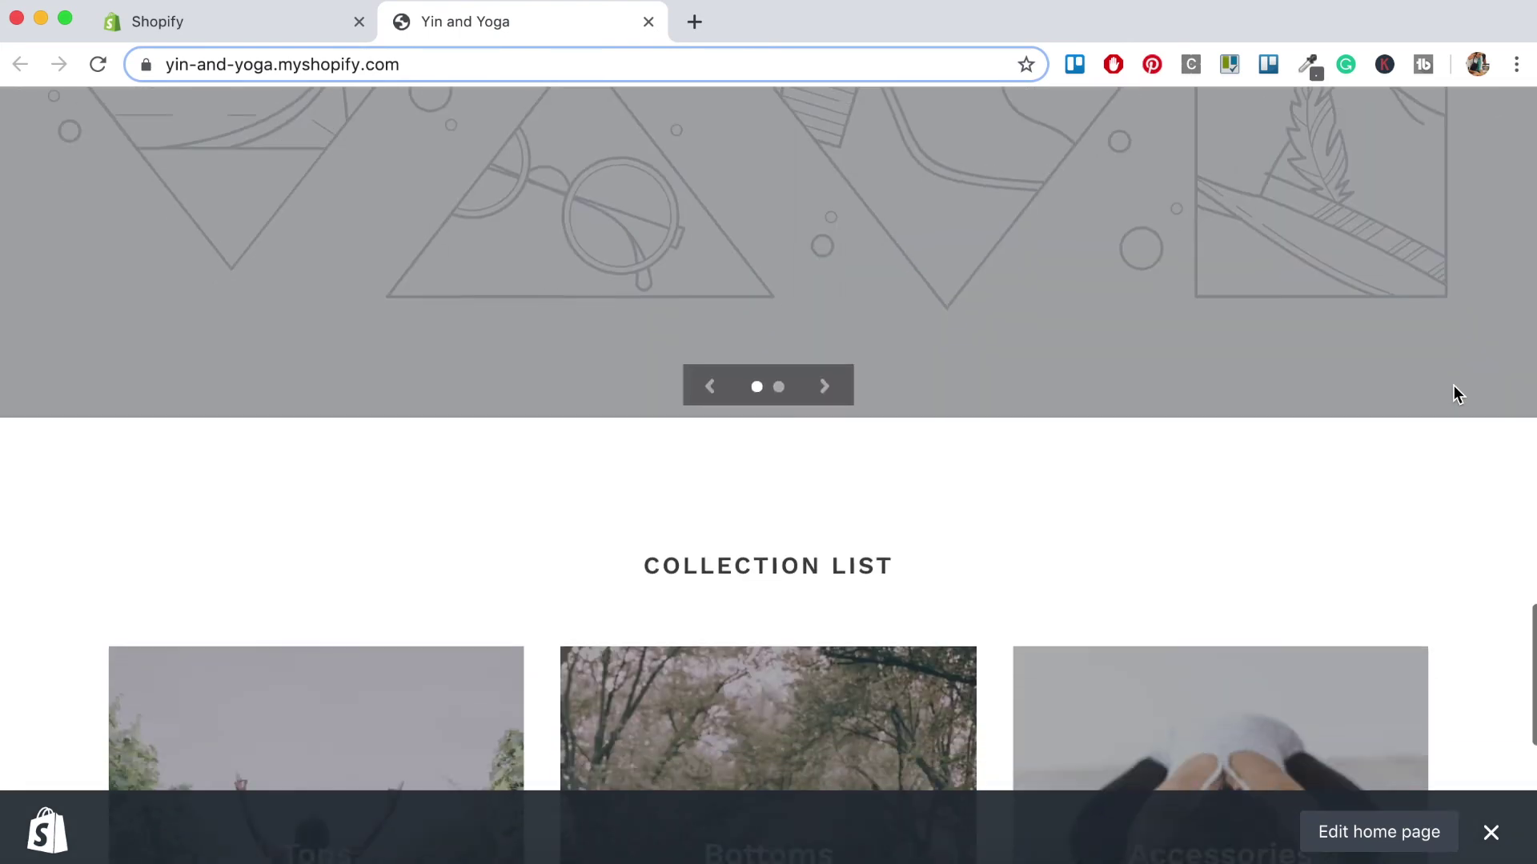
scroll(1453, 386, down, 6)
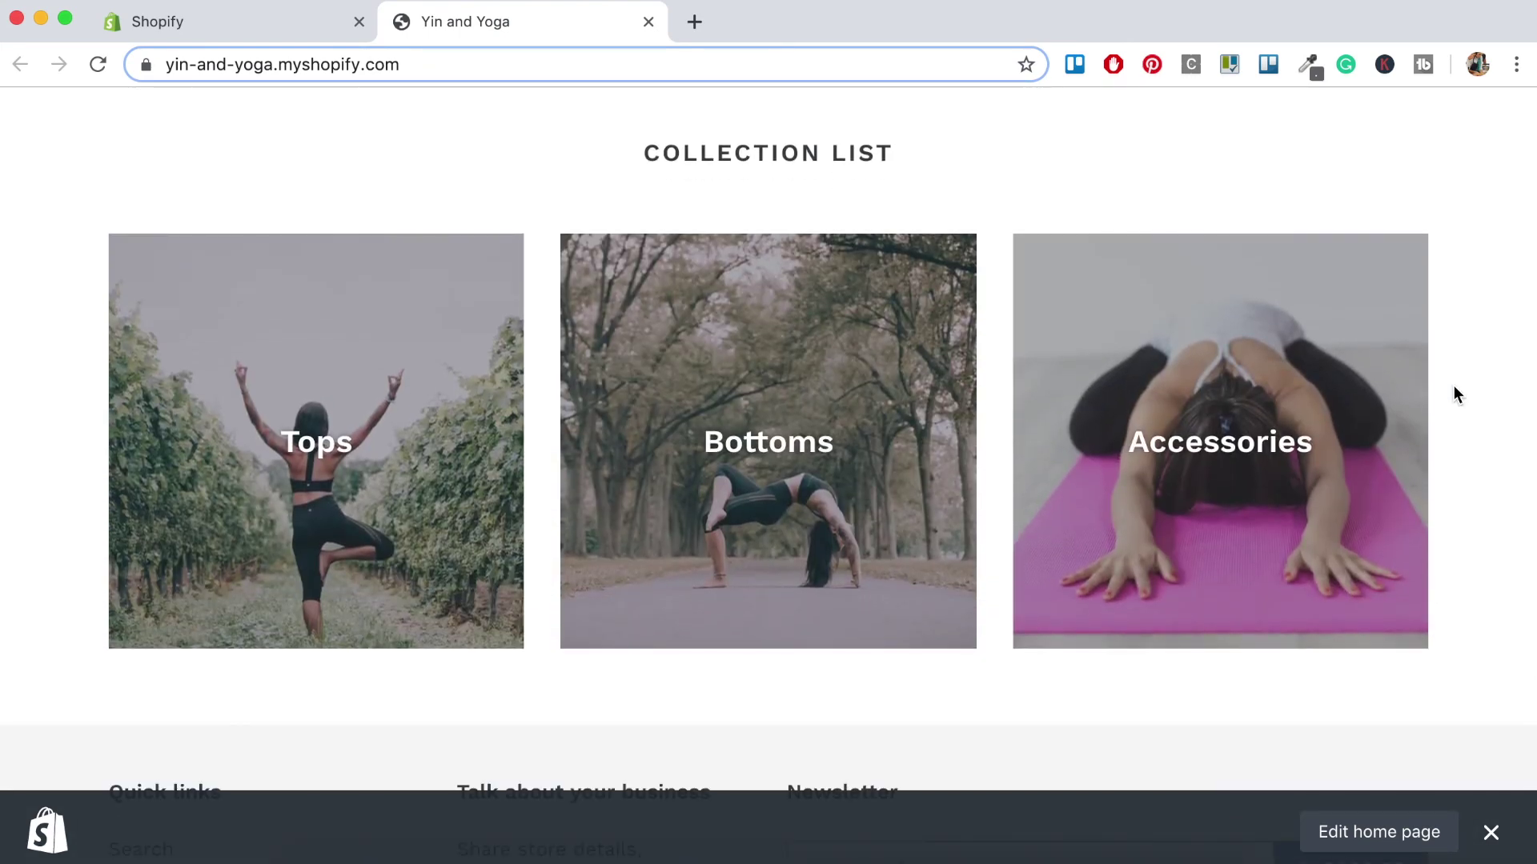